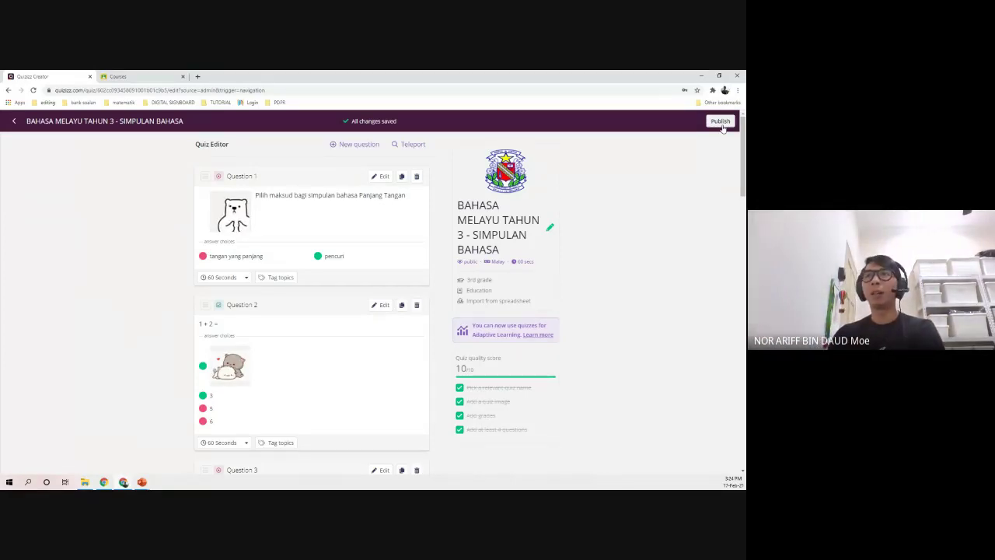
- Publish the BAHASA MELAYU TAHUN 3 - SIMPULAN BAHASA quiz and dismiss the Invite dialog
{"action": "left_click", "coordinate": [722, 127]}
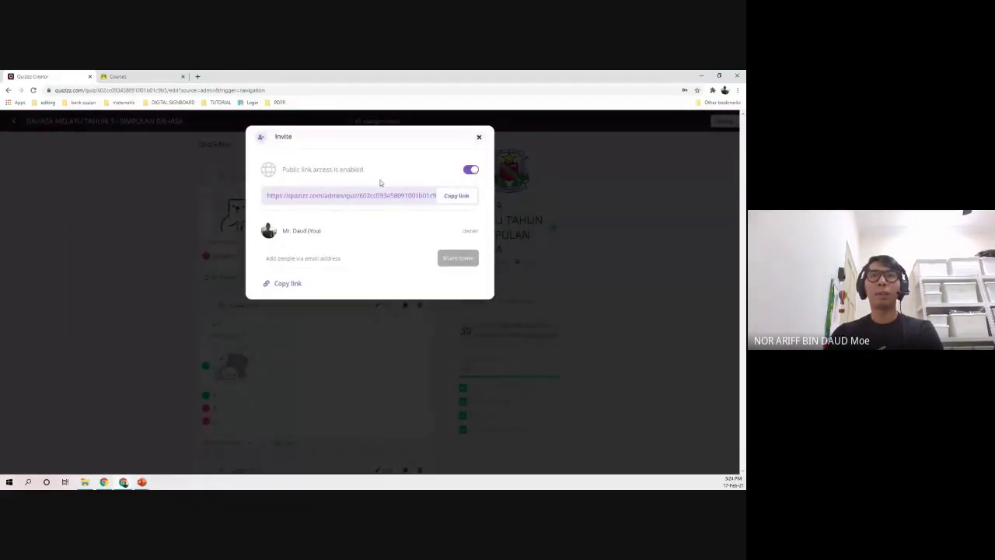
{"action": "left_click_drag", "start_coordinate": [313, 170], "coordinate": [359, 168]}
{"action": "left_click", "coordinate": [347, 233]}
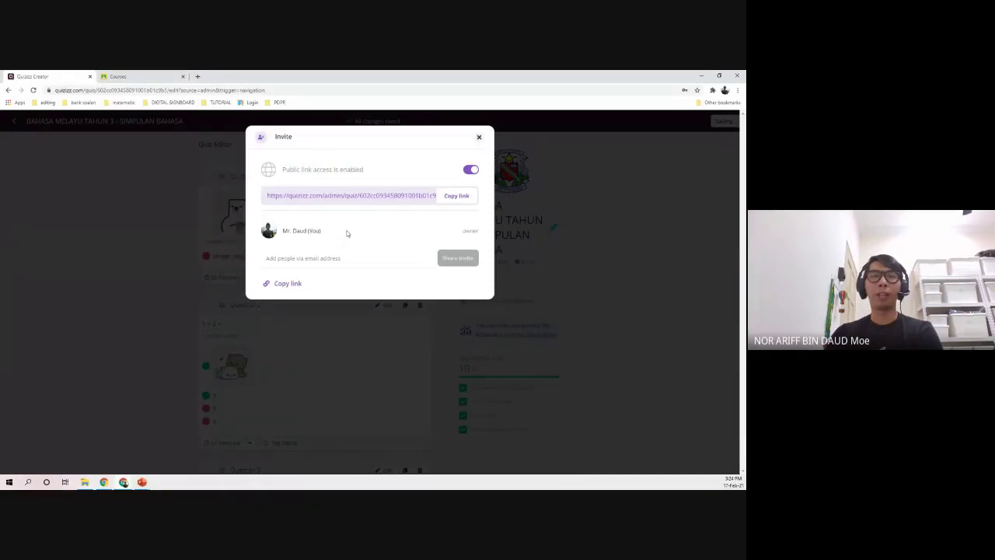
{"action": "left_click", "coordinate": [479, 137]}
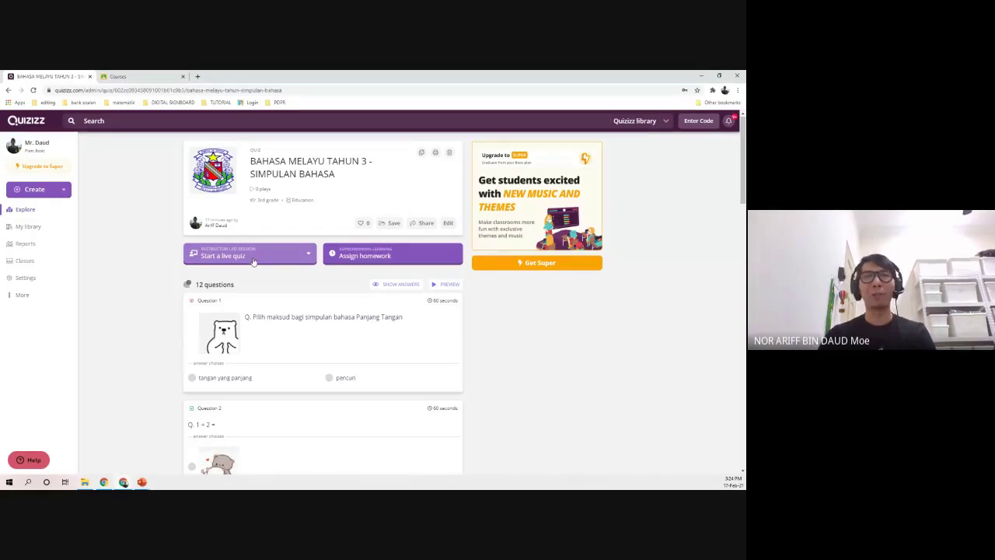
- Look over the live quiz modes, then choose Assign homework for the SIMPULAN BAHASA quiz
{"action": "left_click", "coordinate": [252, 261]}
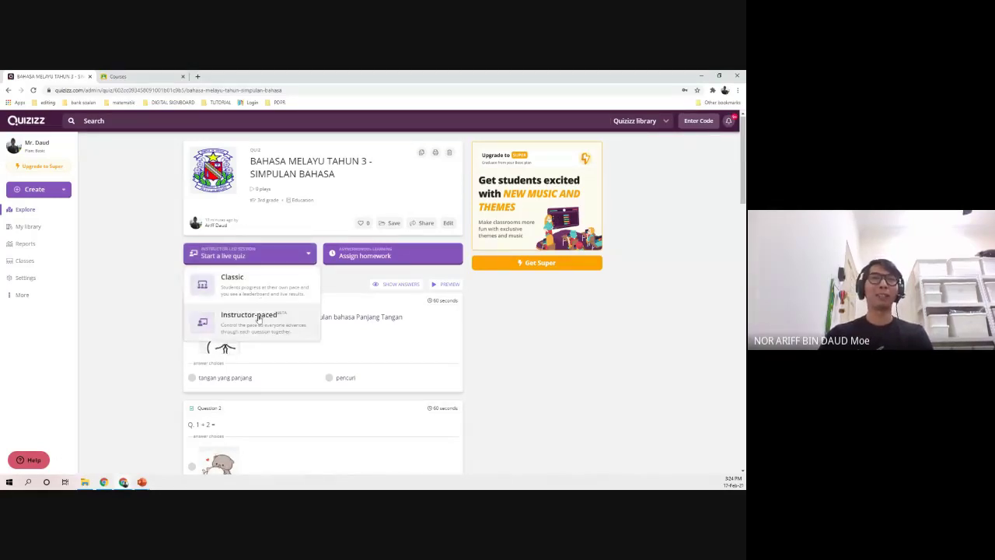
{"action": "left_click", "coordinate": [137, 261]}
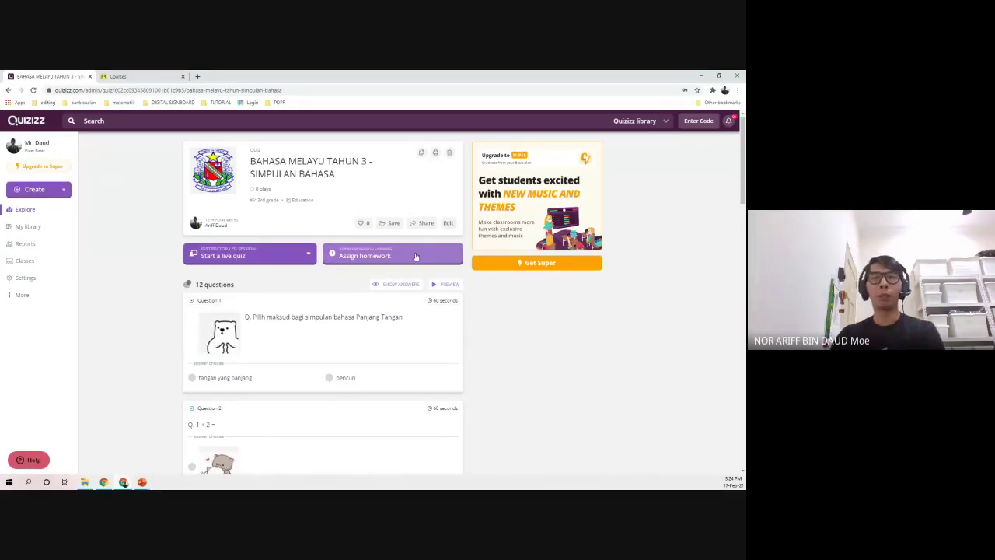
{"action": "left_click", "coordinate": [415, 255]}
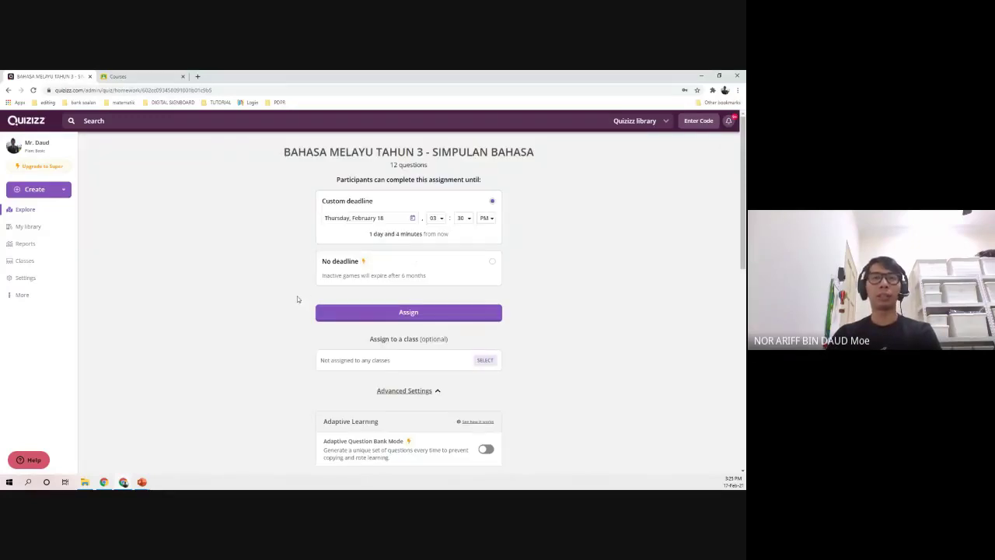
- Set the homework deadline to Thursday, February 25 at 10:30 PM
{"action": "left_click", "coordinate": [354, 221]}
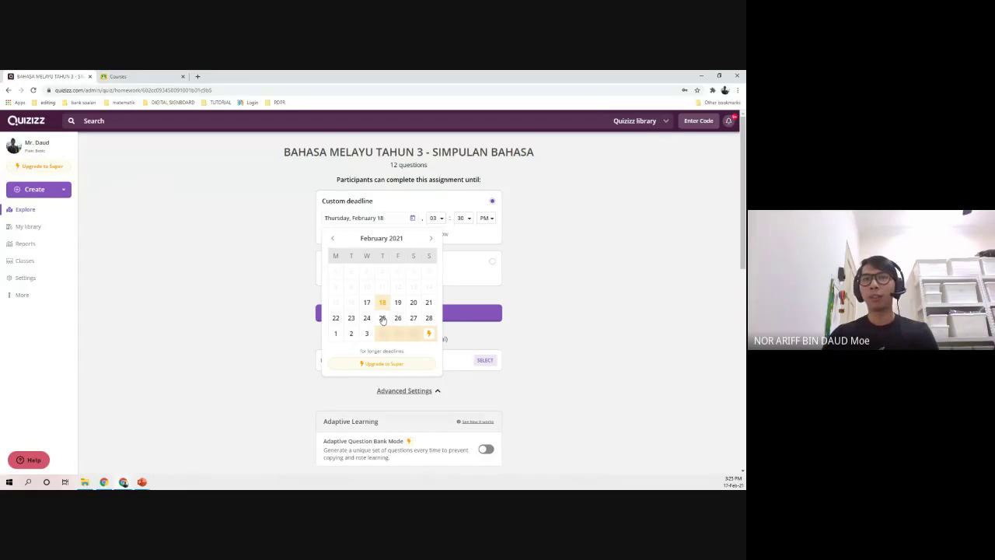
{"action": "left_click", "coordinate": [382, 318]}
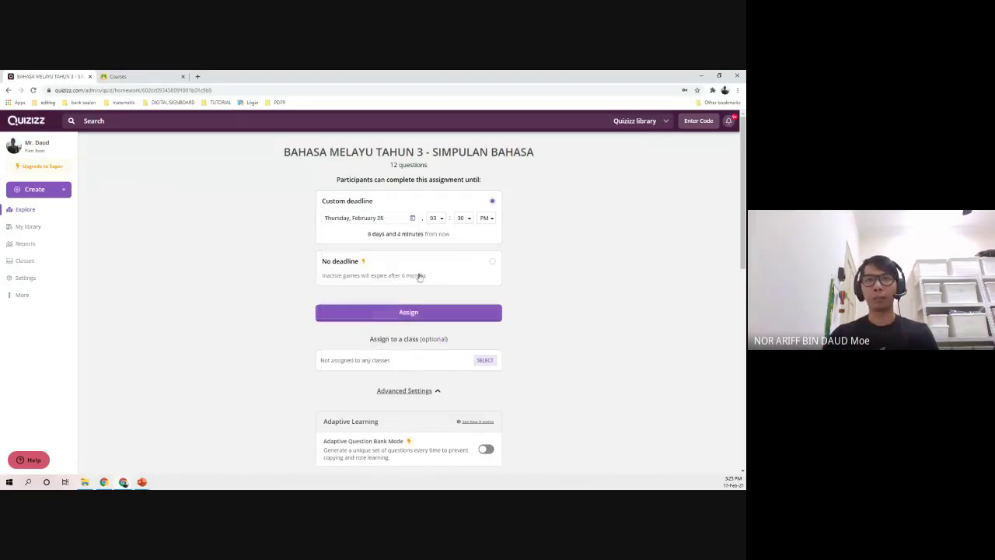
{"action": "left_click", "coordinate": [435, 218]}
{"action": "scroll", "coordinate": [434, 299], "scroll_direction": "down", "scroll_amount": 2}
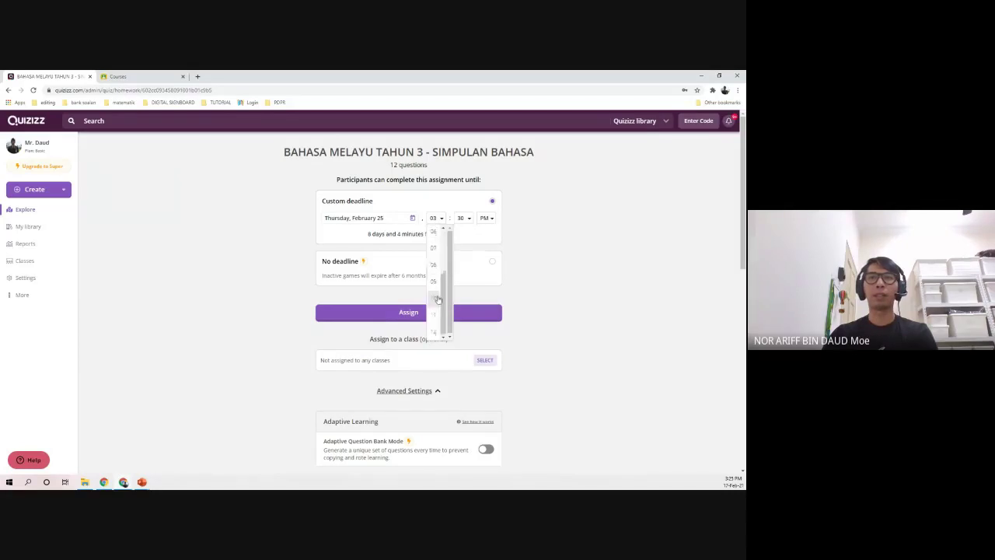
{"action": "left_click", "coordinate": [434, 298]}
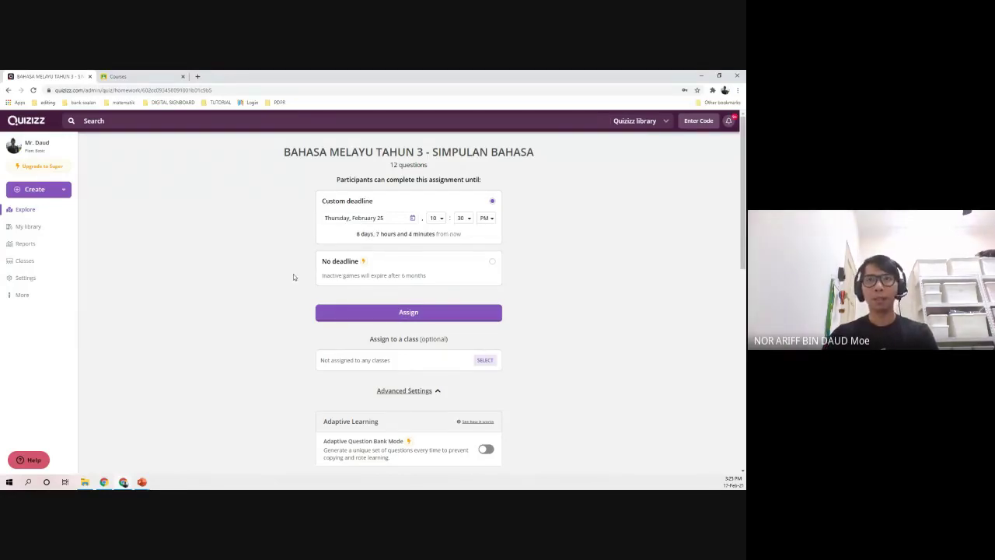
- Bring up the class list under Assign to a class
{"action": "scroll", "coordinate": [291, 278], "scroll_direction": "down", "scroll_amount": 1}
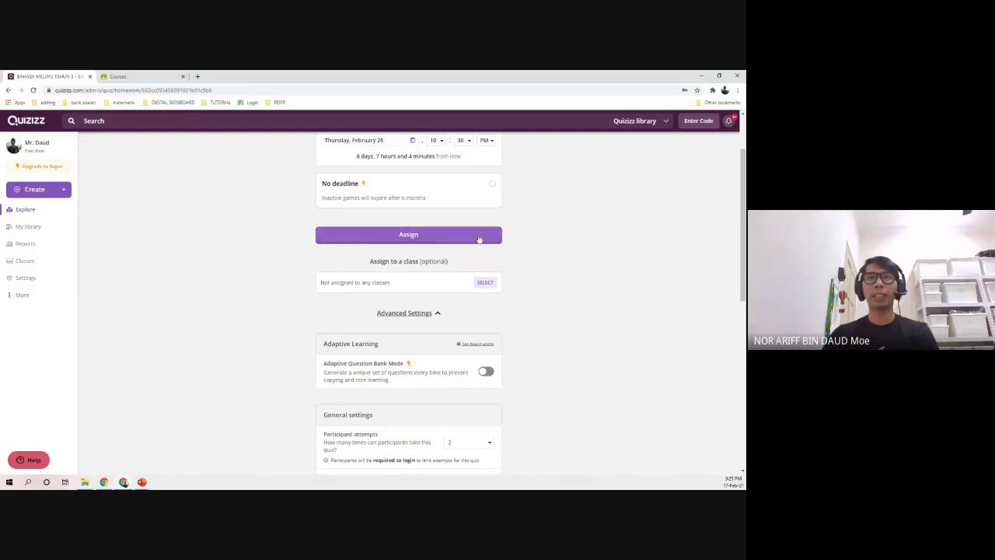
{"action": "scroll", "coordinate": [286, 346], "scroll_direction": "down", "scroll_amount": 1}
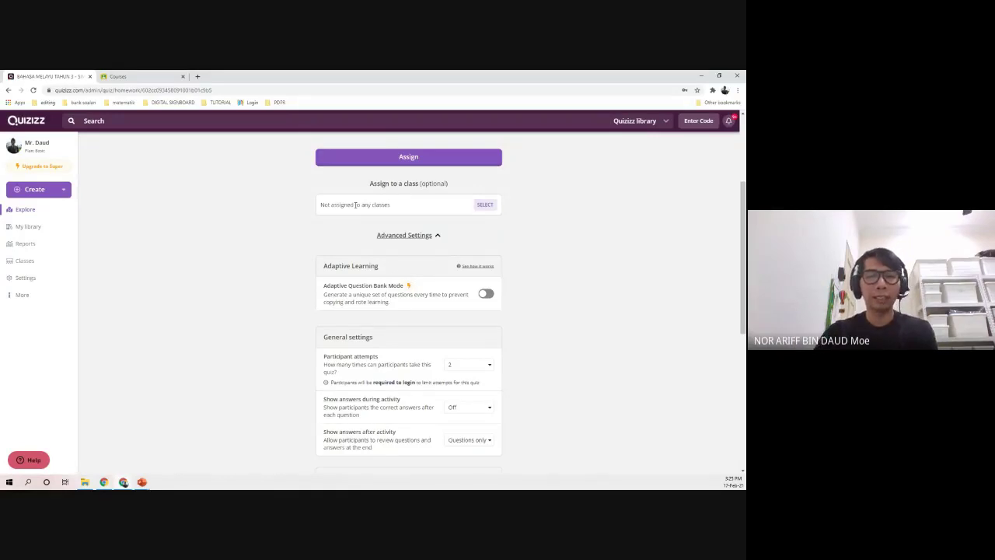
{"action": "left_click", "coordinate": [484, 205]}
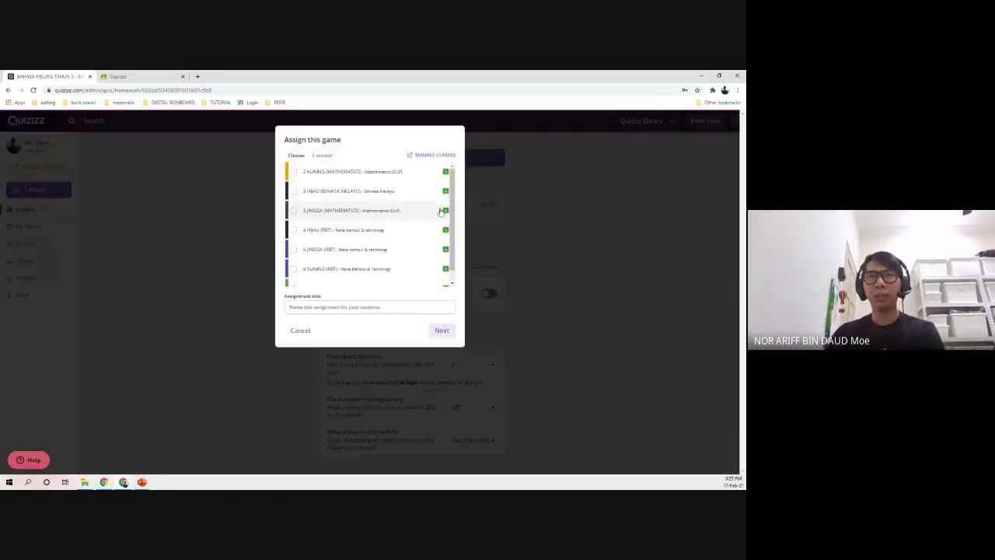
- Tick class 2 KUNING, title the assignment 'BAHASA MELAYU - SIMPULAN BAHASA', and expand schedule options
{"action": "left_click", "coordinate": [293, 172]}
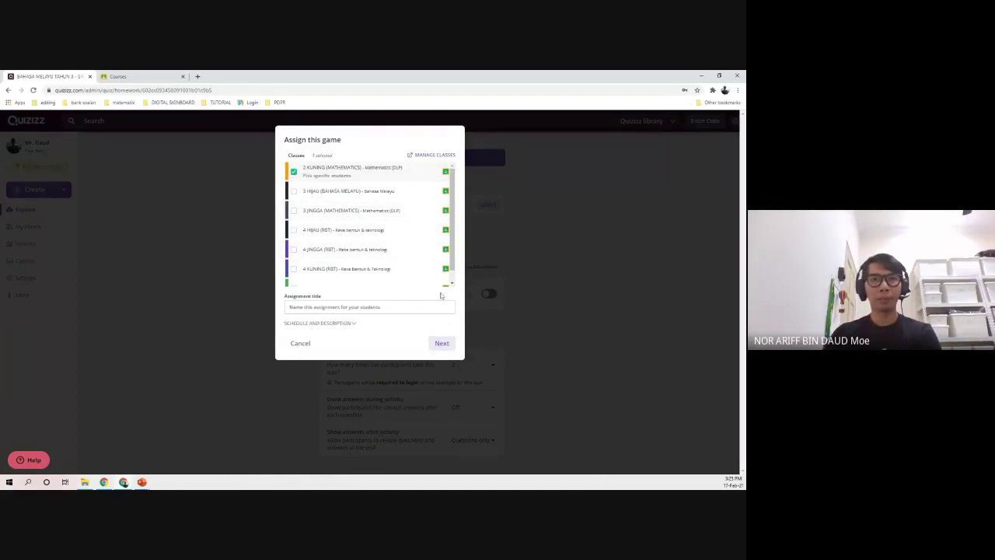
{"action": "left_click", "coordinate": [343, 306]}
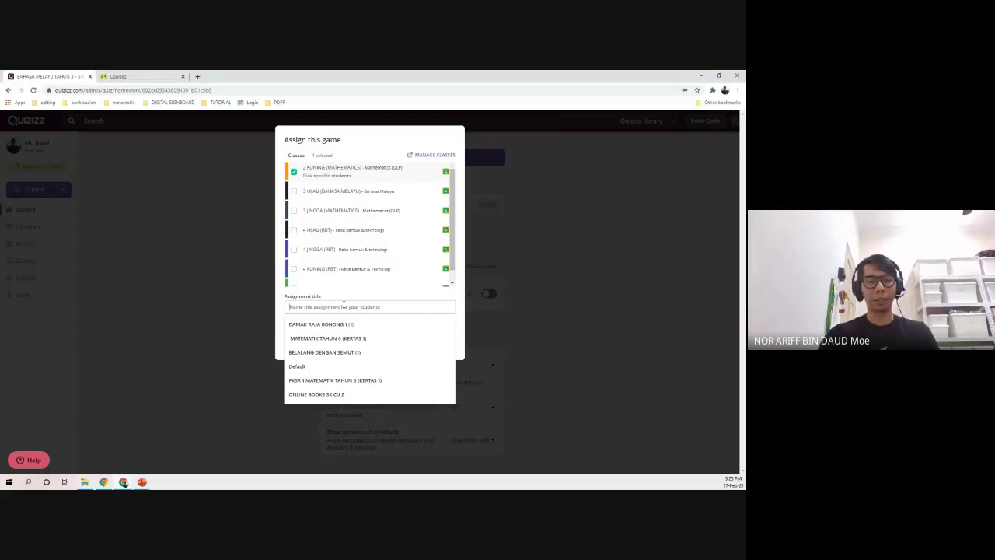
{"action": "type", "text": "BAHA"}
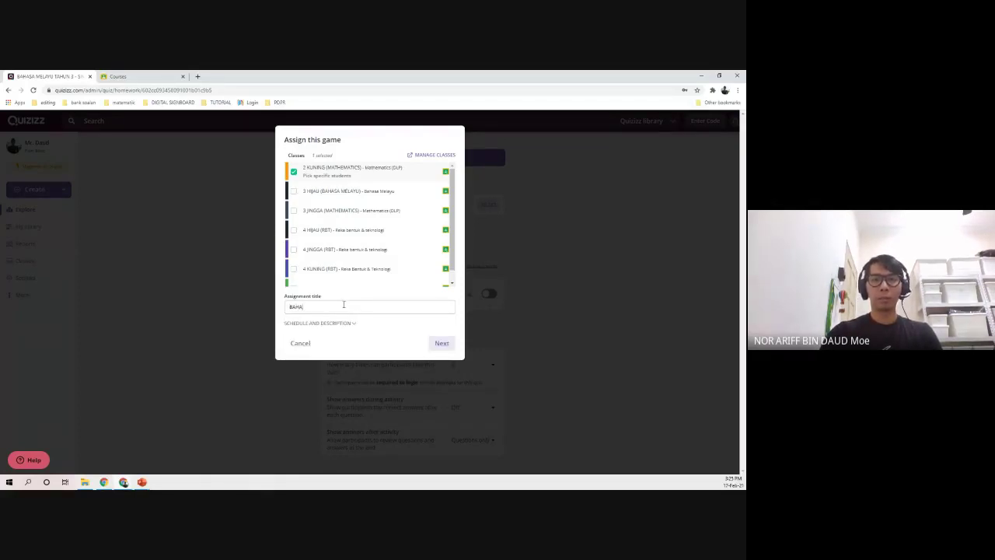
{"action": "type", "text": "SA MELAYU - SIMPULA"}
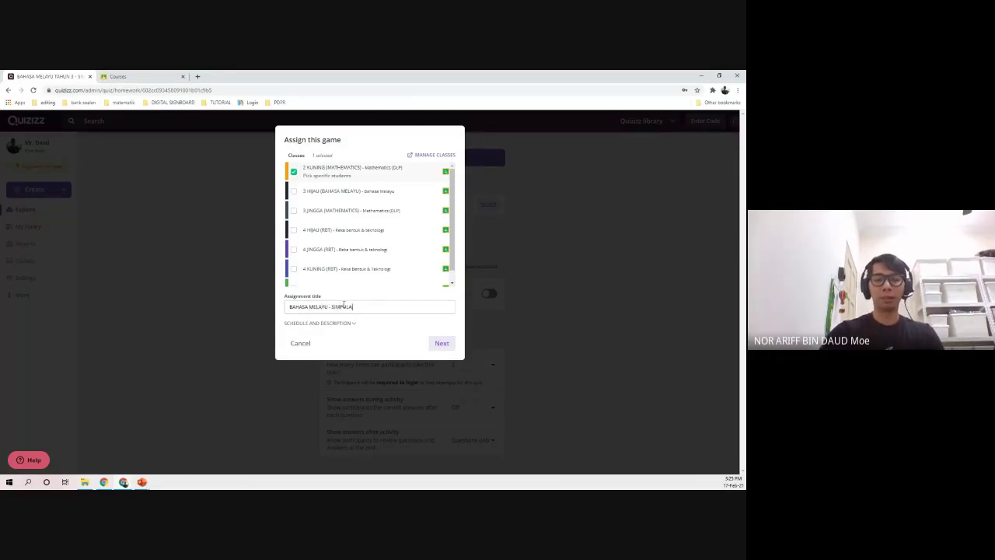
{"action": "type", "text": "N BAHASA"}
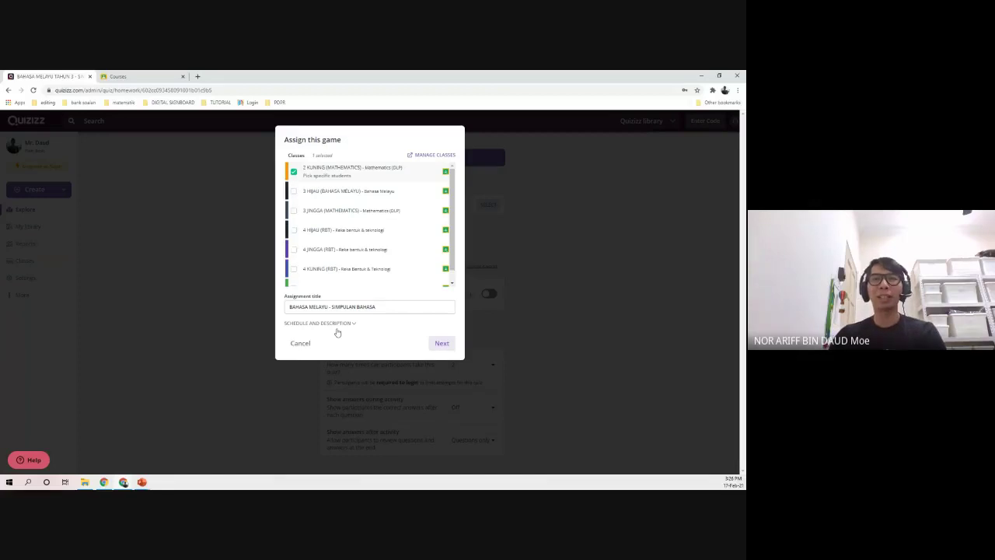
{"action": "left_click", "coordinate": [338, 332]}
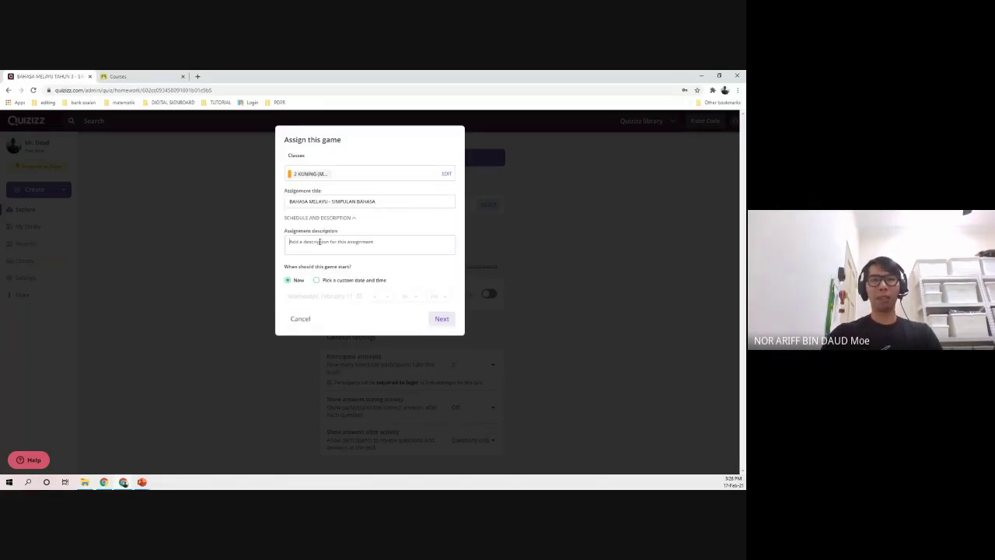
- Add the assignment description 'Jawab semua soalan'
{"action": "left_click", "coordinate": [320, 241]}
{"action": "type", "text": "Jawab"}
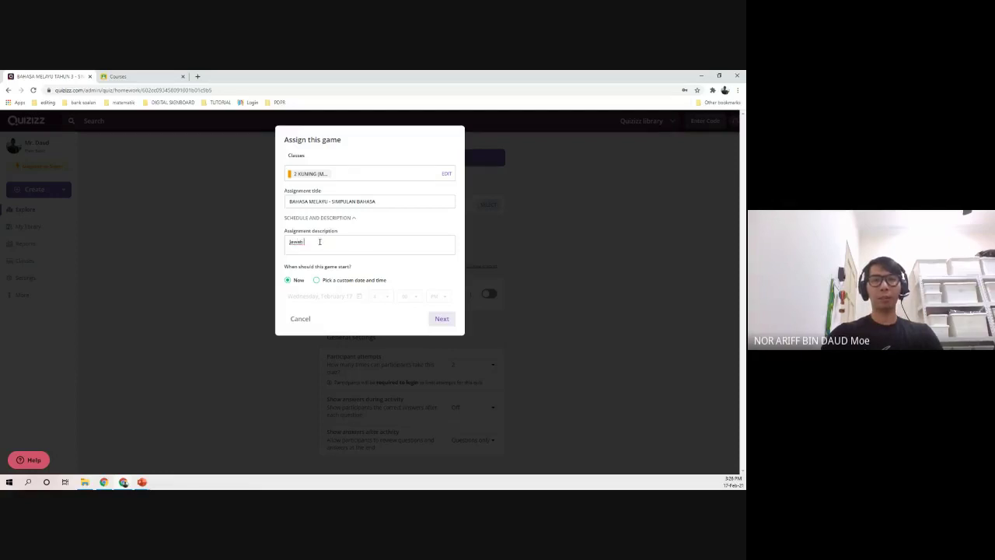
{"action": "type", "text": " semua soalan"}
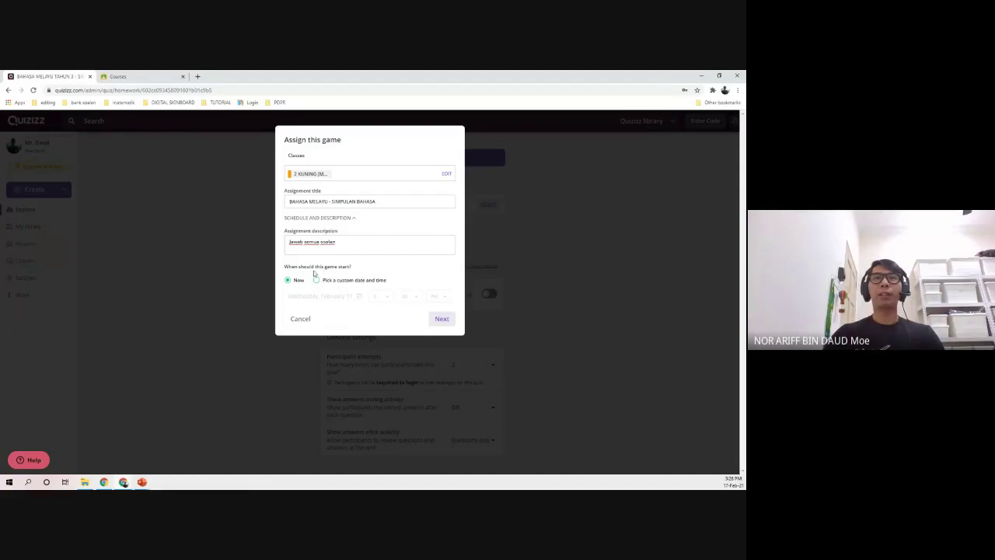
{"action": "left_click_drag", "start_coordinate": [293, 267], "coordinate": [377, 268]}
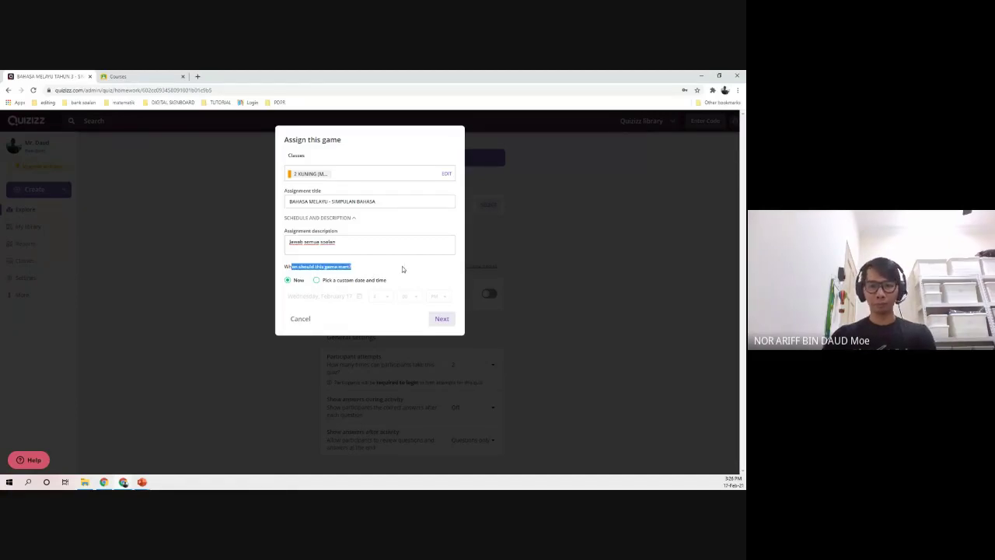
{"action": "left_click", "coordinate": [402, 265]}
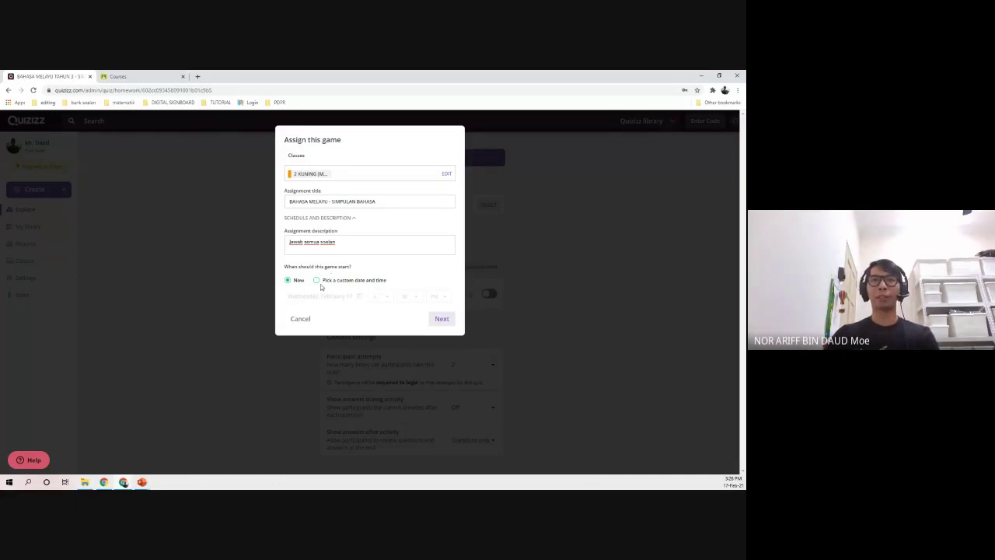
- Schedule a custom start date of Thursday, February 18
{"action": "left_click", "coordinate": [317, 281]}
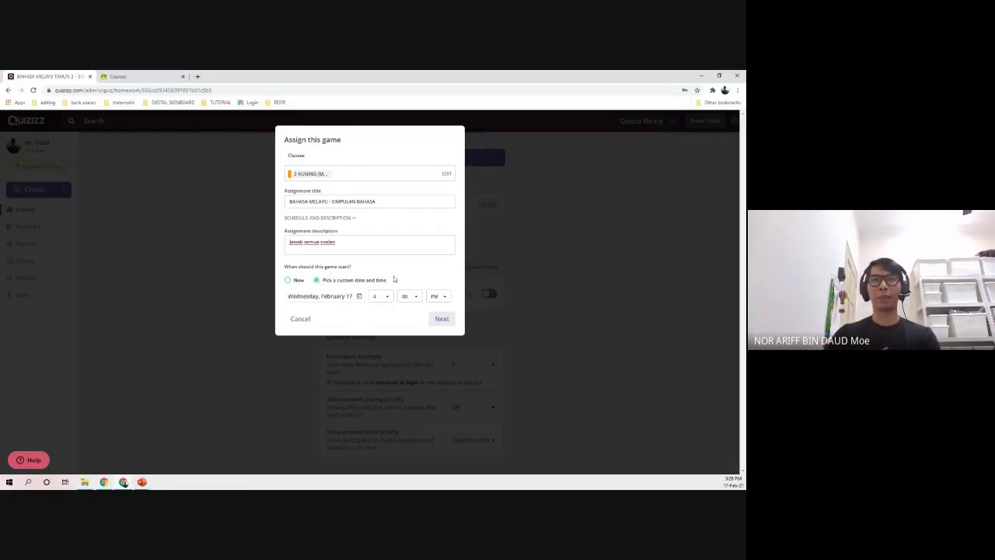
{"action": "left_click_drag", "start_coordinate": [355, 273], "coordinate": [286, 269]}
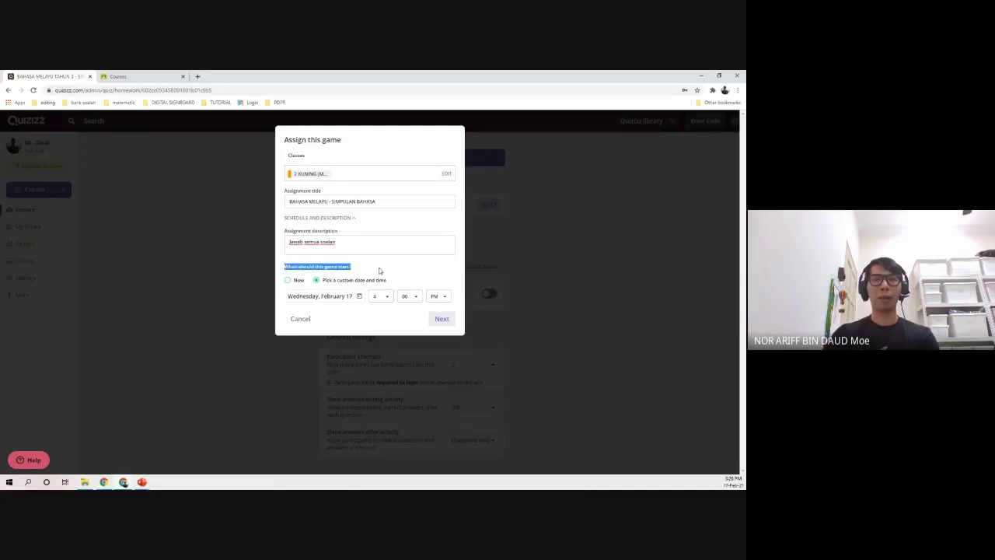
{"action": "left_click", "coordinate": [401, 269]}
{"action": "left_click", "coordinate": [332, 296]}
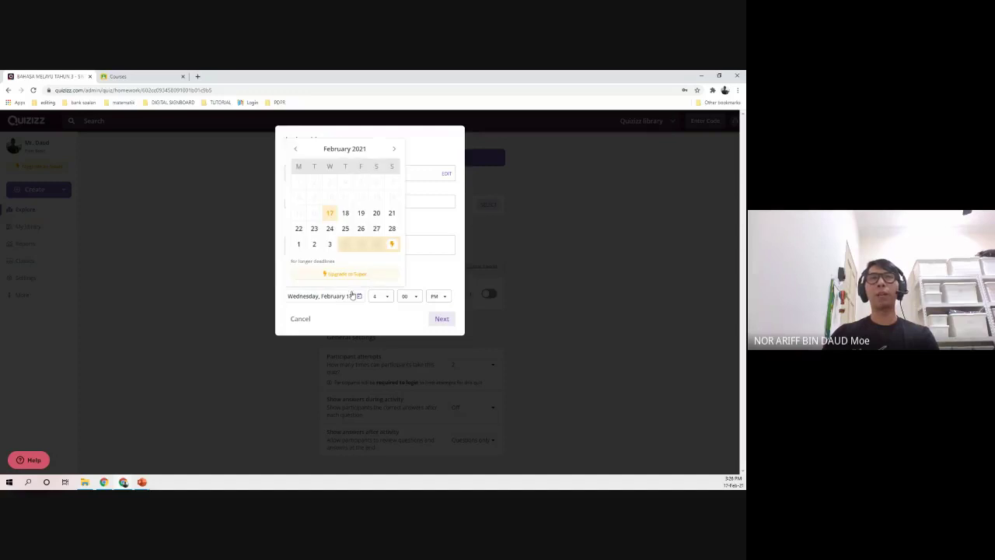
{"action": "left_click", "coordinate": [346, 214]}
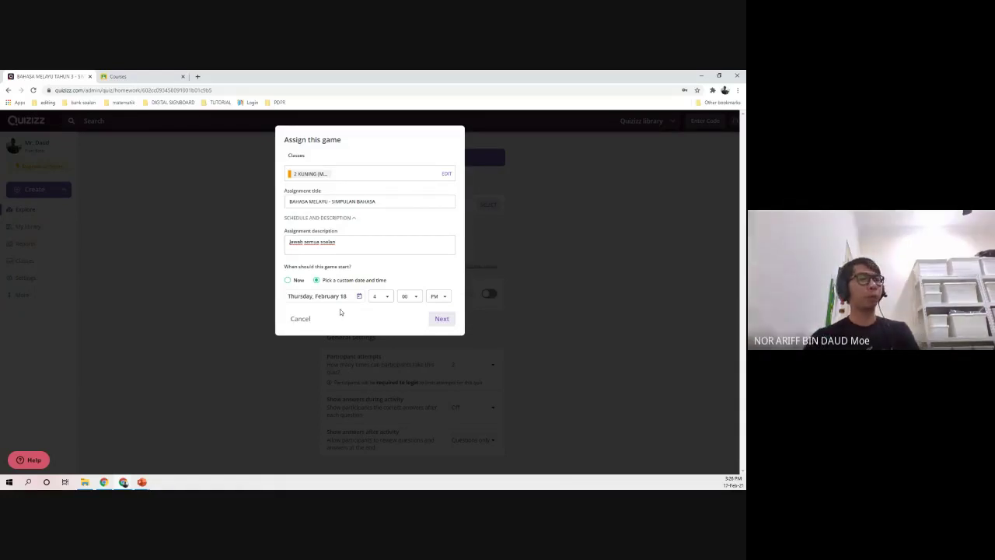
- Set the start time to 9:15 AM and confirm the schedule
{"action": "left_click", "coordinate": [381, 300]}
{"action": "scroll", "coordinate": [378, 326], "scroll_direction": "down", "scroll_amount": 3}
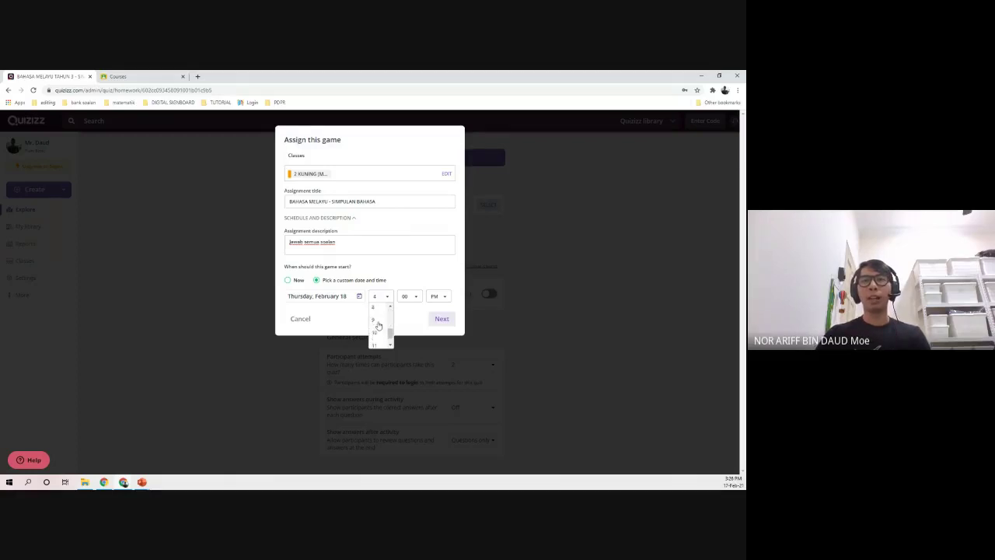
{"action": "scroll", "coordinate": [377, 329], "scroll_direction": "up", "scroll_amount": 1}
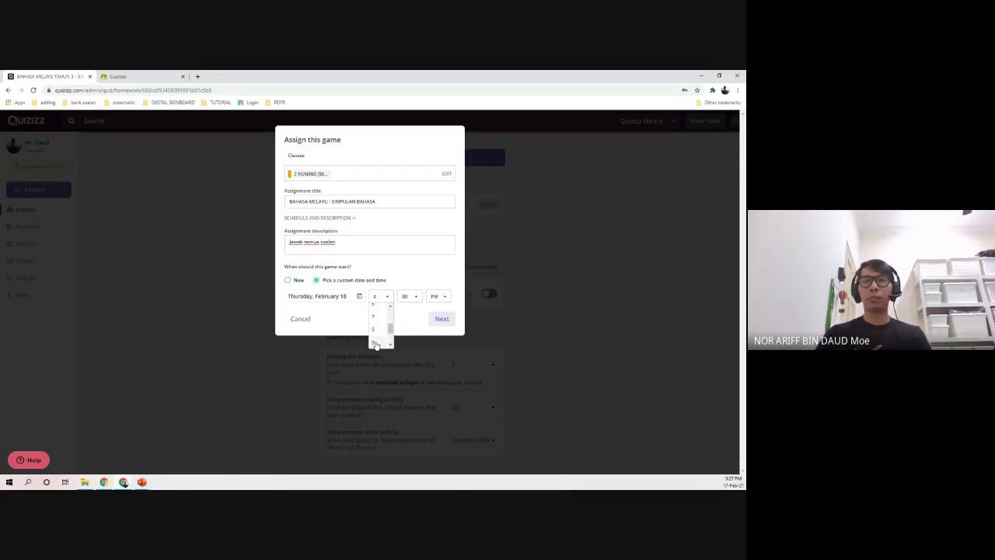
{"action": "left_click", "coordinate": [376, 333]}
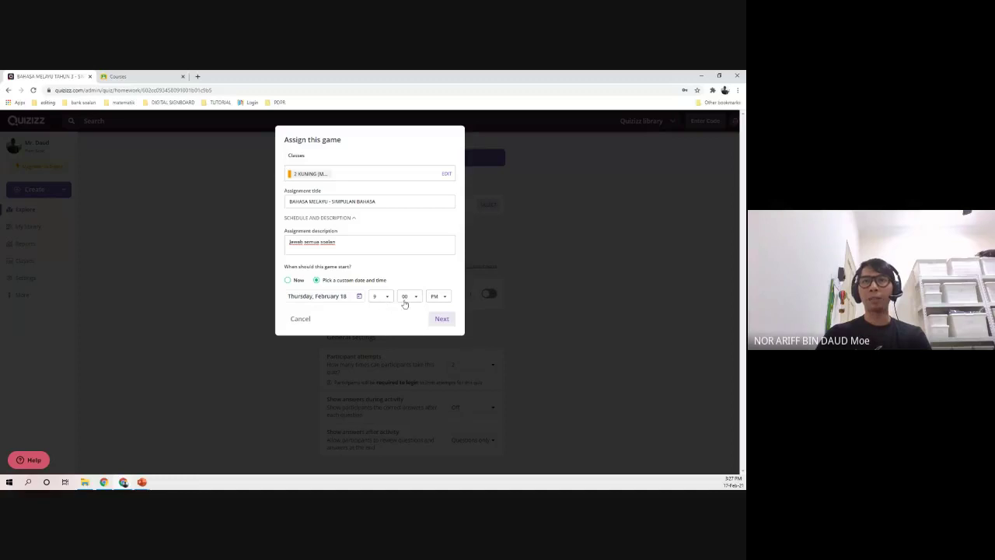
{"action": "left_click", "coordinate": [405, 300]}
{"action": "left_click", "coordinate": [404, 323]}
{"action": "left_click", "coordinate": [438, 296]}
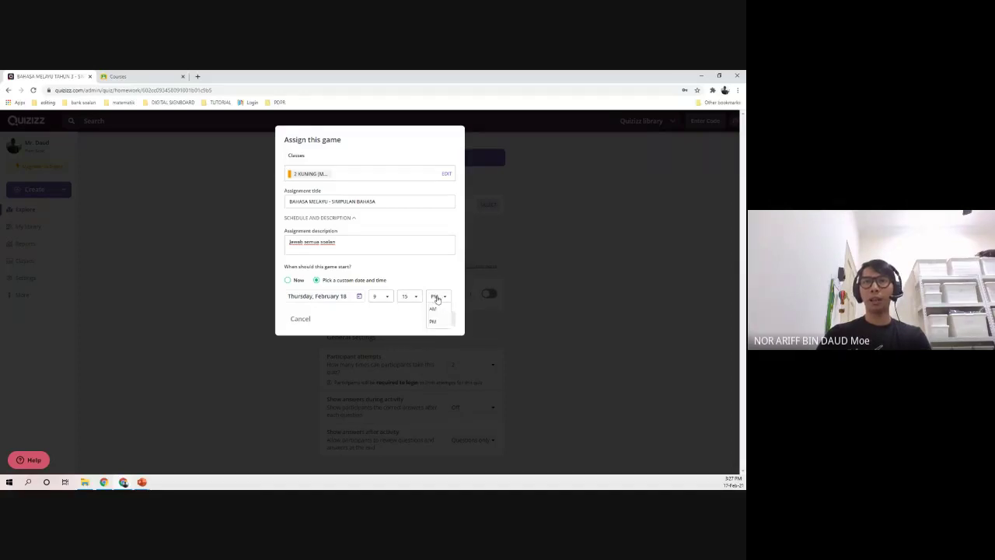
{"action": "left_click", "coordinate": [433, 310]}
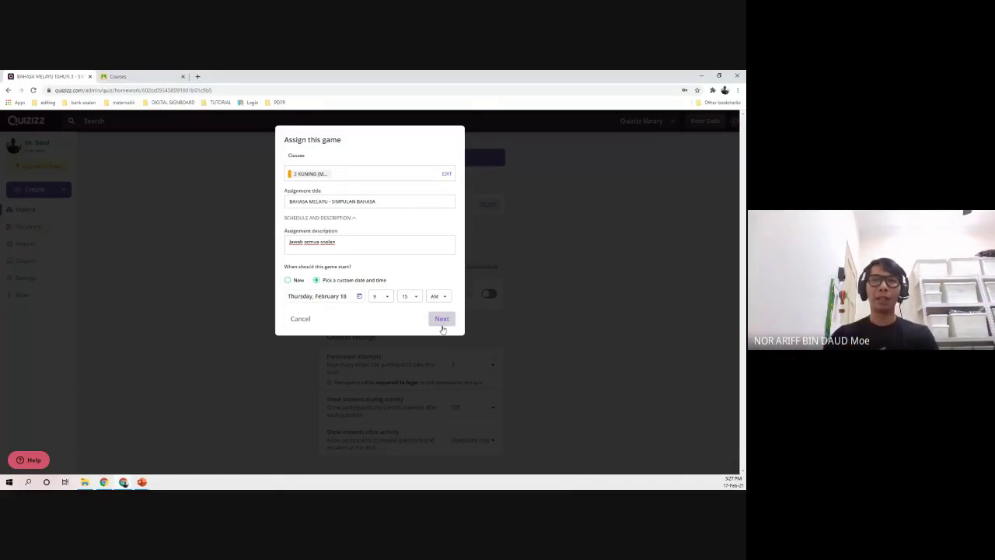
{"action": "left_click", "coordinate": [441, 319]}
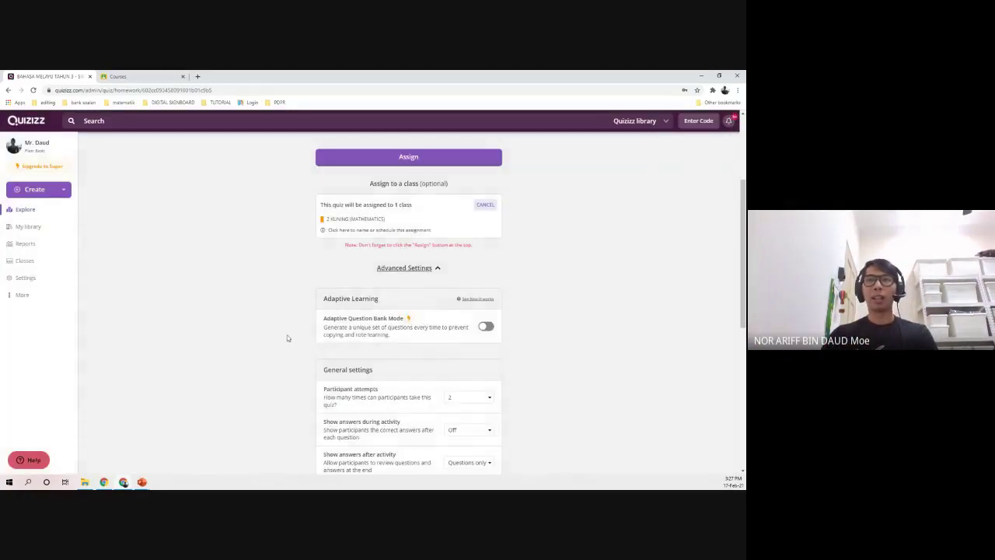
- Cancel the 2 KUNING class assignment on the quiz
{"action": "scroll", "coordinate": [286, 338], "scroll_direction": "down", "scroll_amount": 1}
{"action": "scroll", "coordinate": [287, 339], "scroll_direction": "up", "scroll_amount": 1}
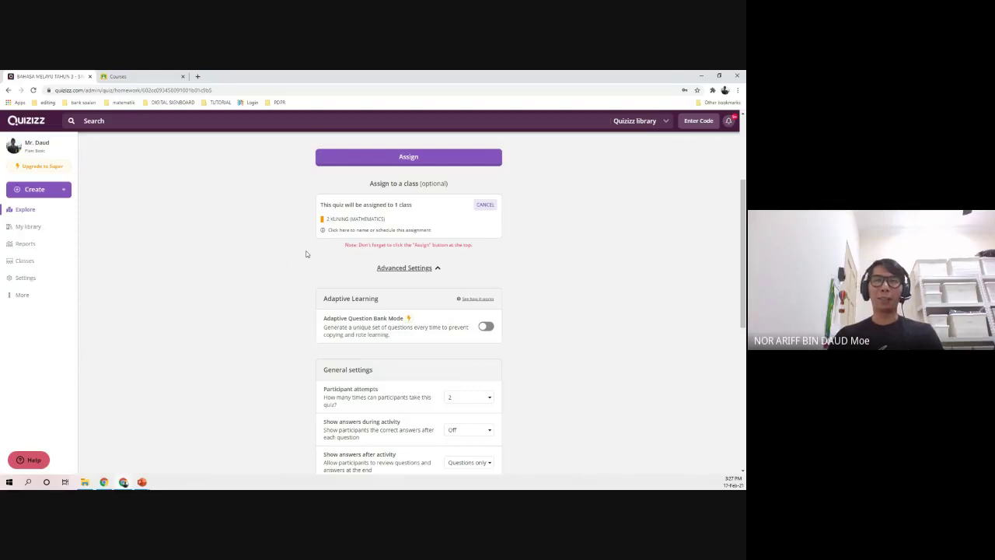
{"action": "left_click", "coordinate": [487, 206]}
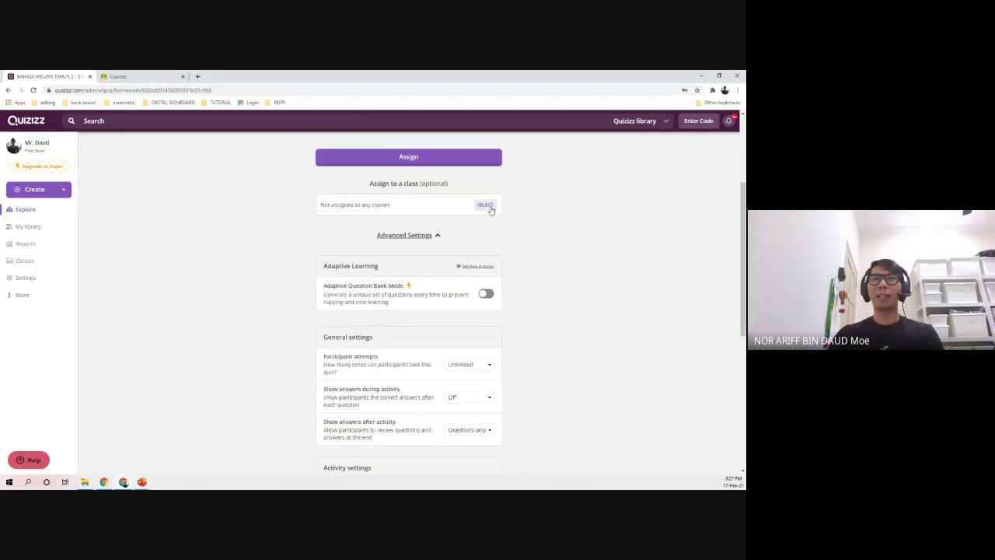
- Close the class selection without assigning and go to the My Classes page
{"action": "left_click", "coordinate": [485, 204]}
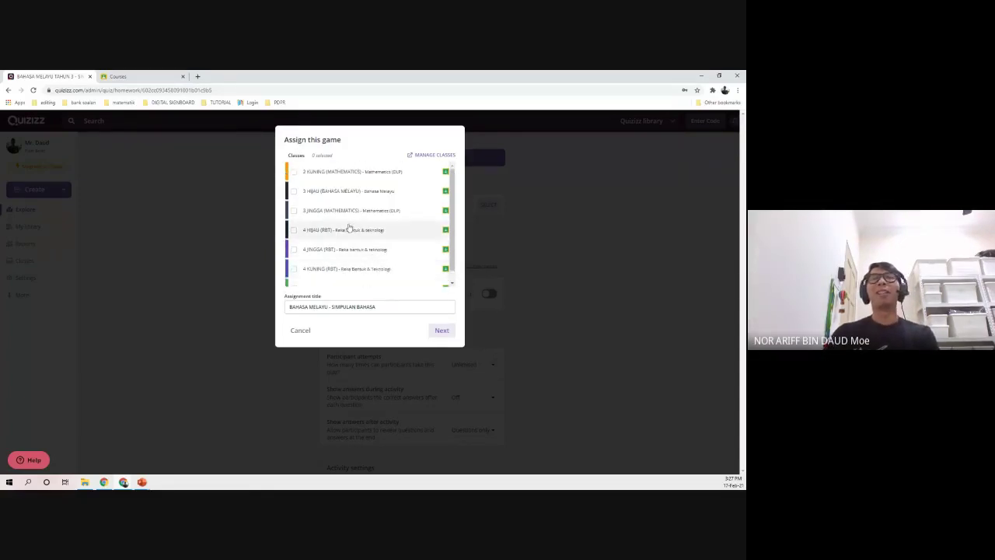
{"action": "scroll", "coordinate": [350, 225], "scroll_direction": "down", "scroll_amount": 1}
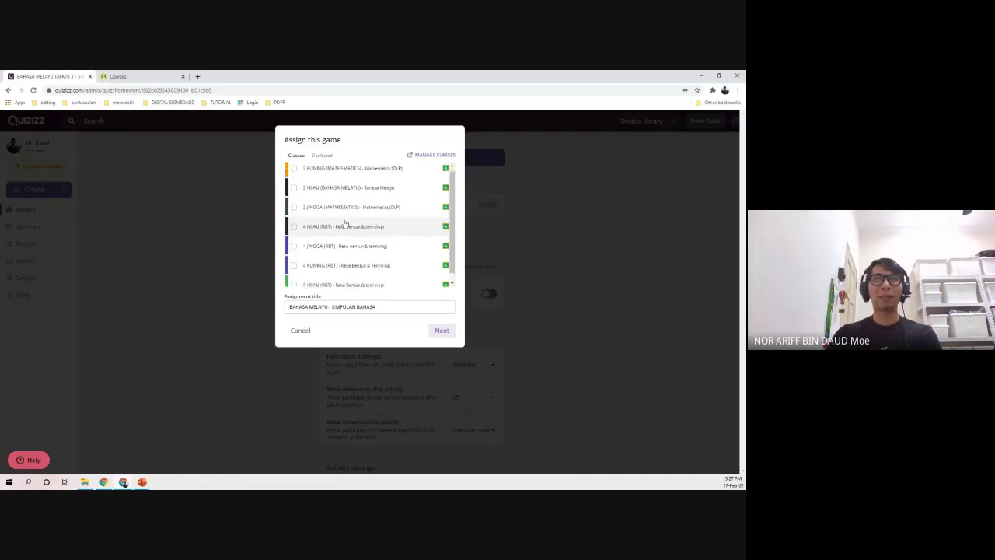
{"action": "left_click", "coordinate": [299, 330]}
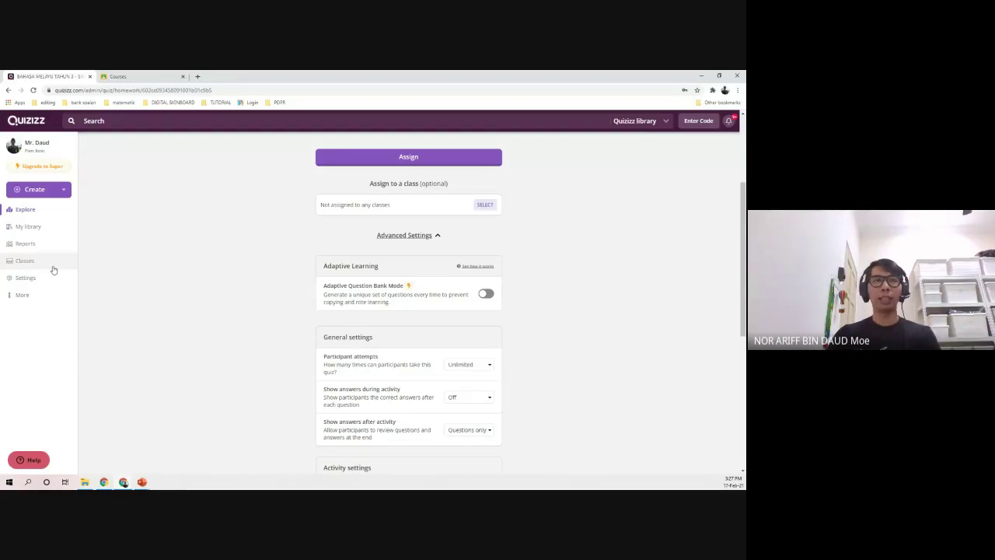
{"action": "left_click", "coordinate": [53, 268]}
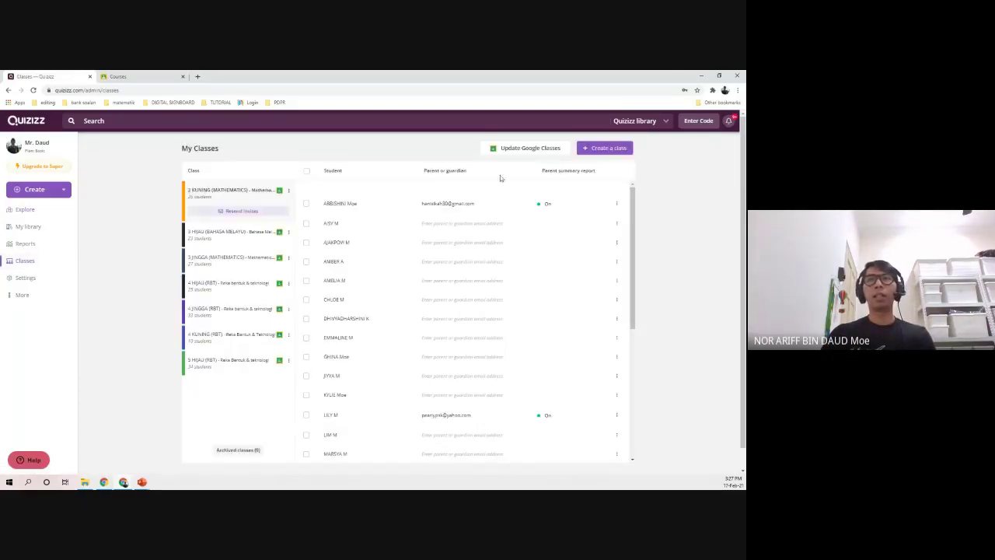
- Import the BENGKEL / PERKONGSIAN ILMU ICT class from Google Classroom, then view the Classroom courses
{"action": "left_click", "coordinate": [540, 153]}
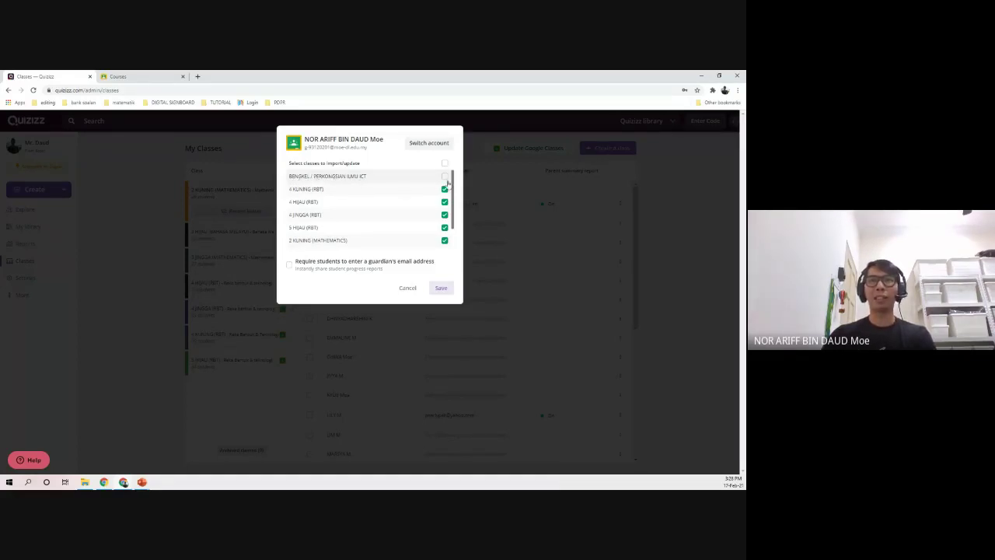
{"action": "left_click", "coordinate": [444, 177]}
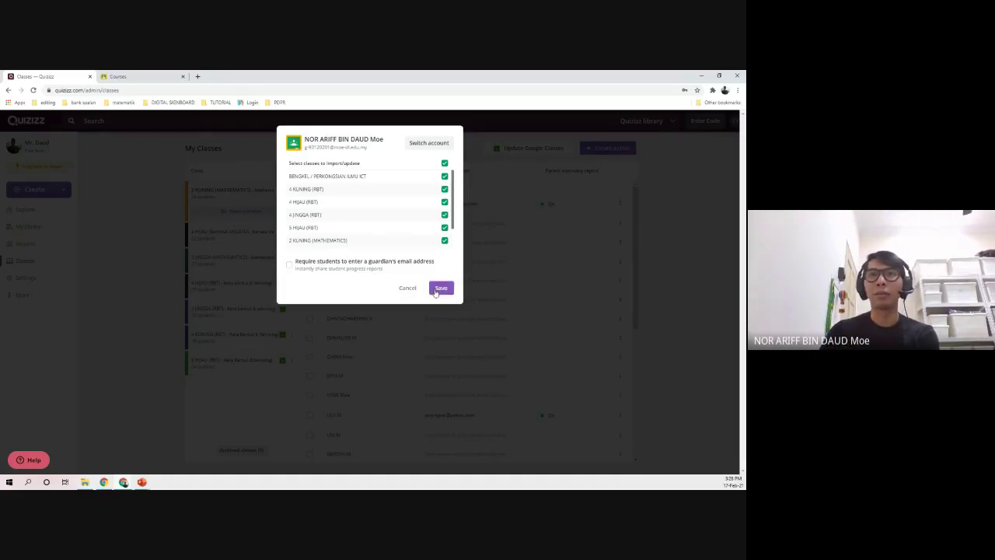
{"action": "left_click", "coordinate": [437, 288]}
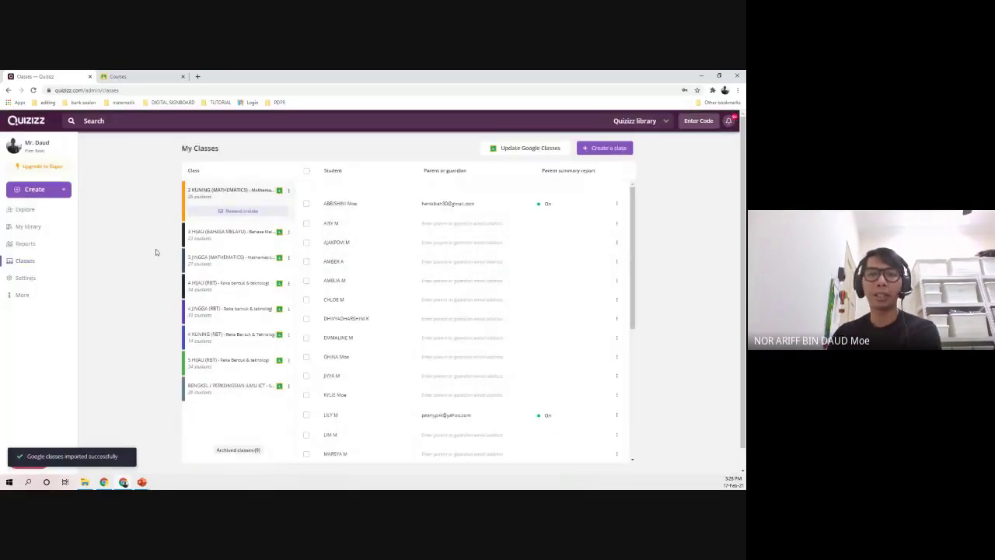
{"action": "left_click", "coordinate": [125, 76]}
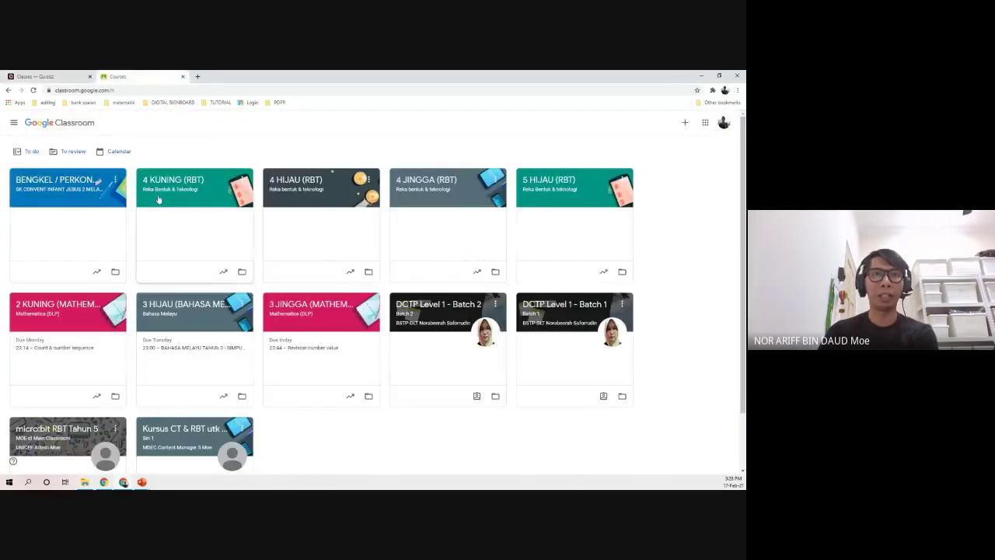
- Check the BENGKEL / PERKONGSIAN ILMU ICT class's People roster in Google Classroom, then return to Quizizz
{"action": "left_click", "coordinate": [100, 197]}
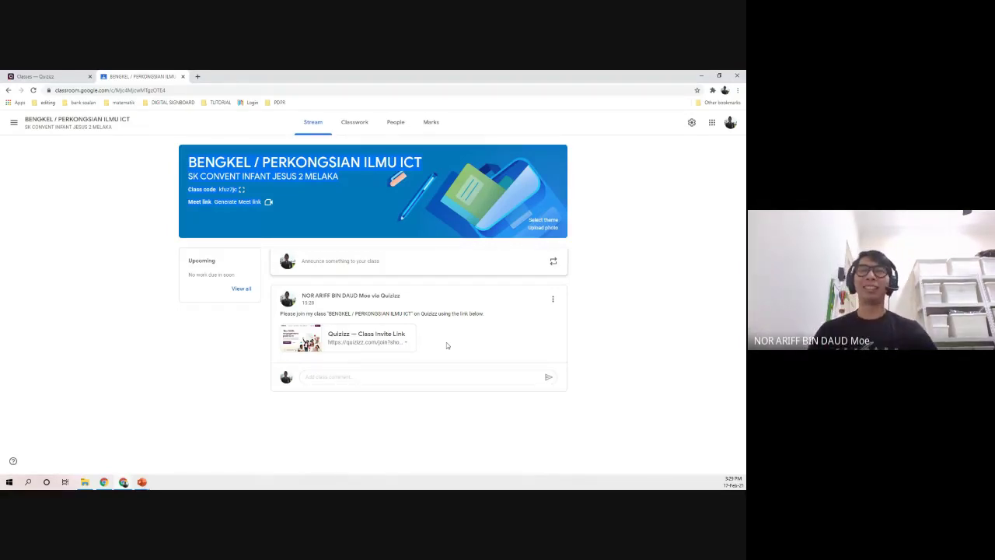
{"action": "left_click", "coordinate": [393, 125]}
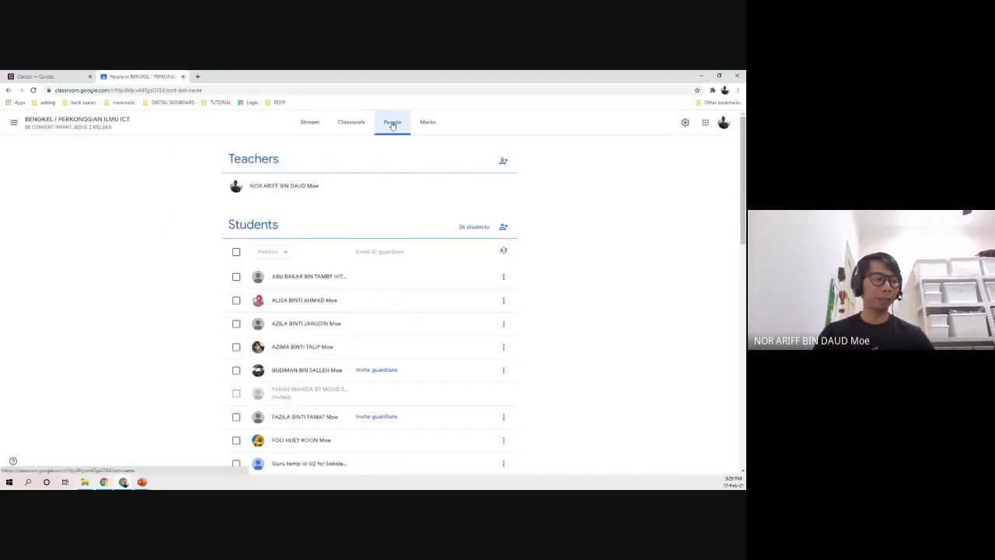
{"action": "scroll", "coordinate": [217, 333], "scroll_direction": "down", "scroll_amount": 1}
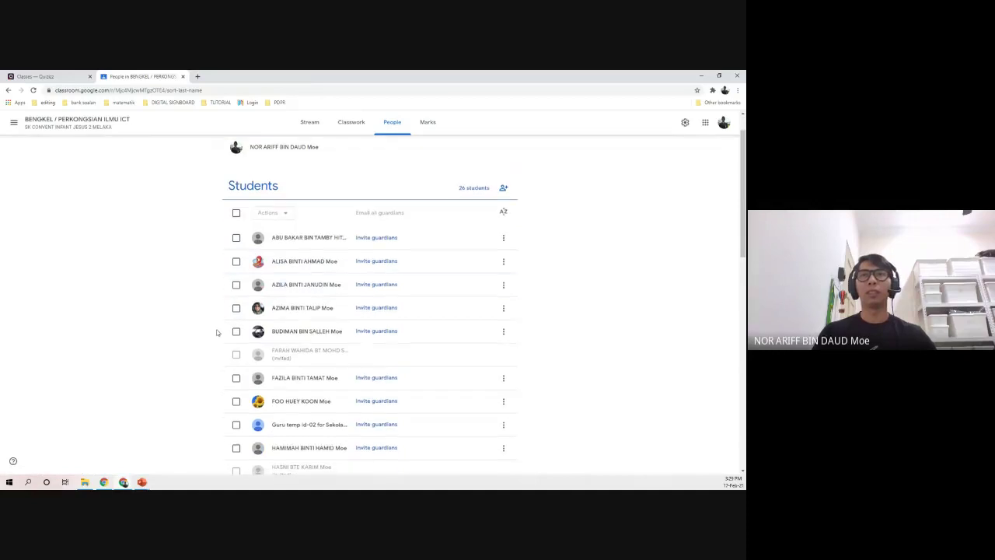
{"action": "scroll", "coordinate": [241, 312], "scroll_direction": "down", "scroll_amount": 4}
{"action": "scroll", "coordinate": [257, 311], "scroll_direction": "up", "scroll_amount": 2}
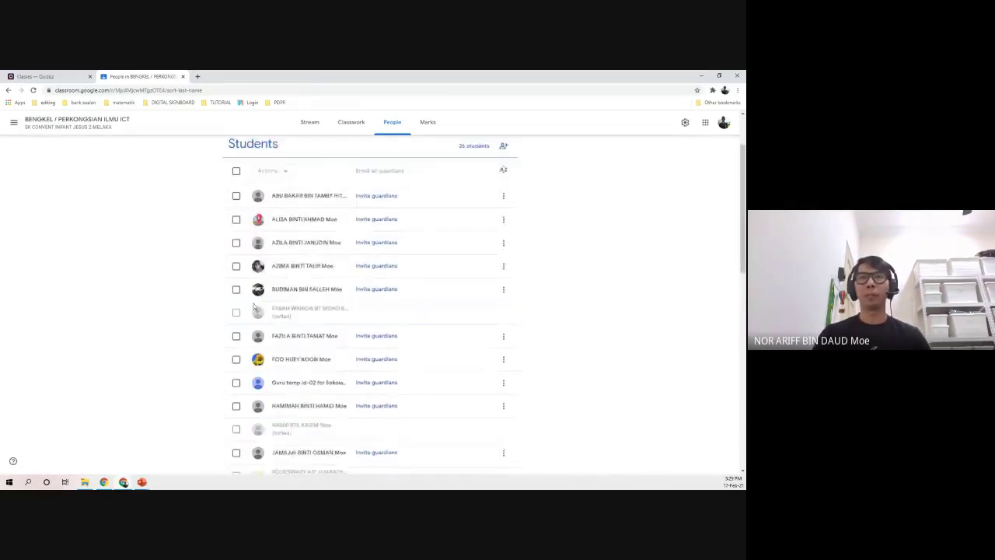
{"action": "scroll", "coordinate": [256, 295], "scroll_direction": "up", "scroll_amount": 2}
{"action": "left_click", "coordinate": [314, 125]}
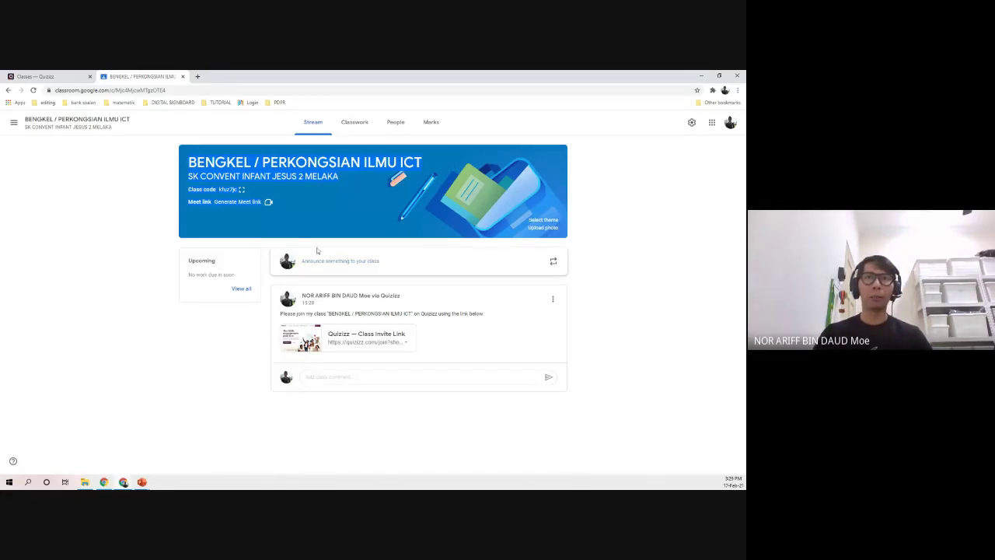
{"action": "left_click", "coordinate": [35, 76]}
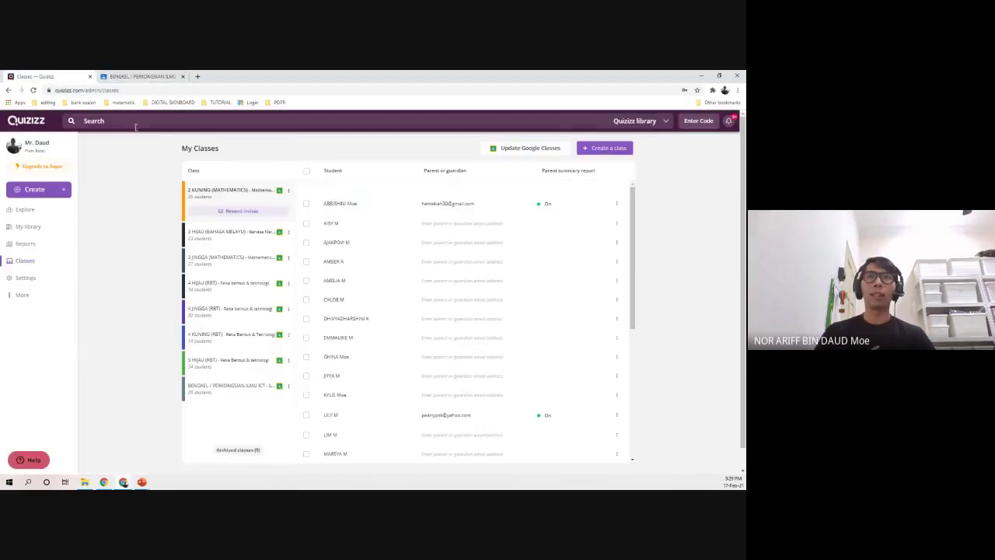
- Open the BENGKEL / PERKONGSIAN ILMU ICT class in My Classes and scroll its student list
{"action": "left_click", "coordinate": [194, 386]}
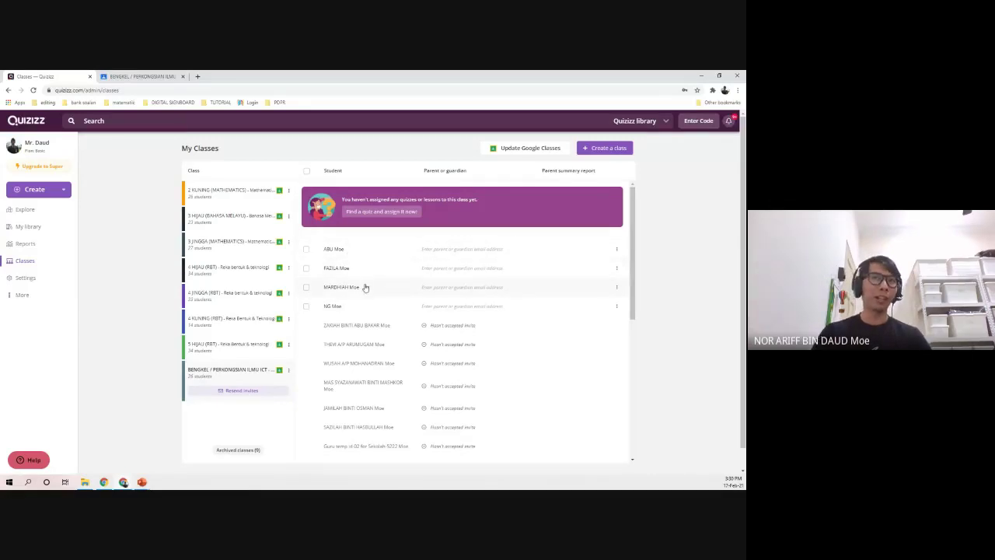
{"action": "scroll", "coordinate": [404, 332], "scroll_direction": "down", "scroll_amount": 4}
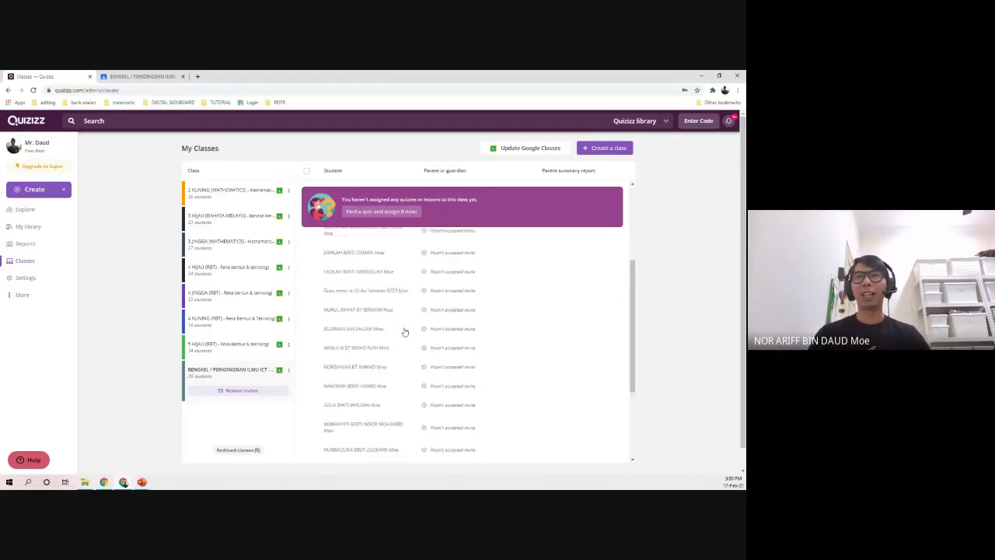
{"action": "scroll", "coordinate": [404, 332], "scroll_direction": "up", "scroll_amount": 5}
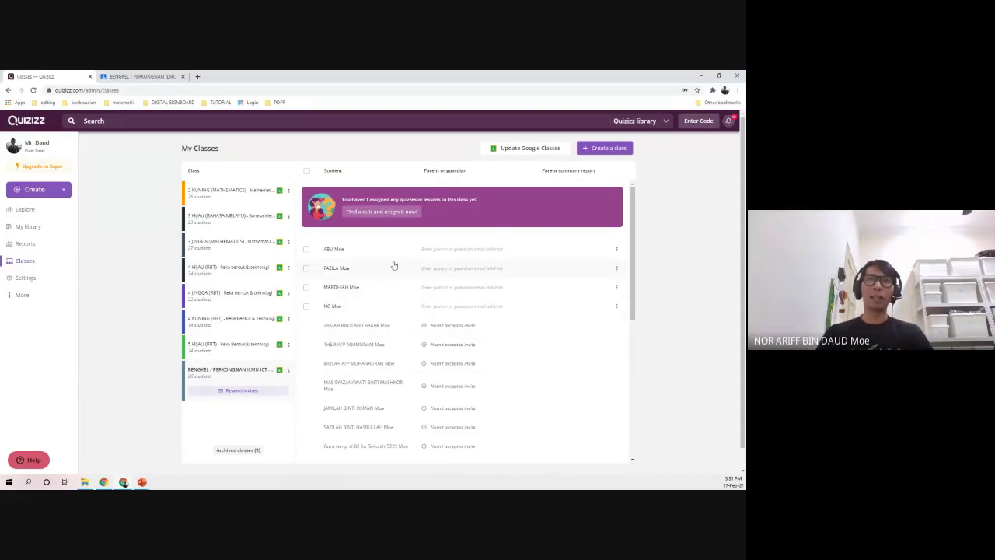
{"action": "left_click", "coordinate": [523, 153]}
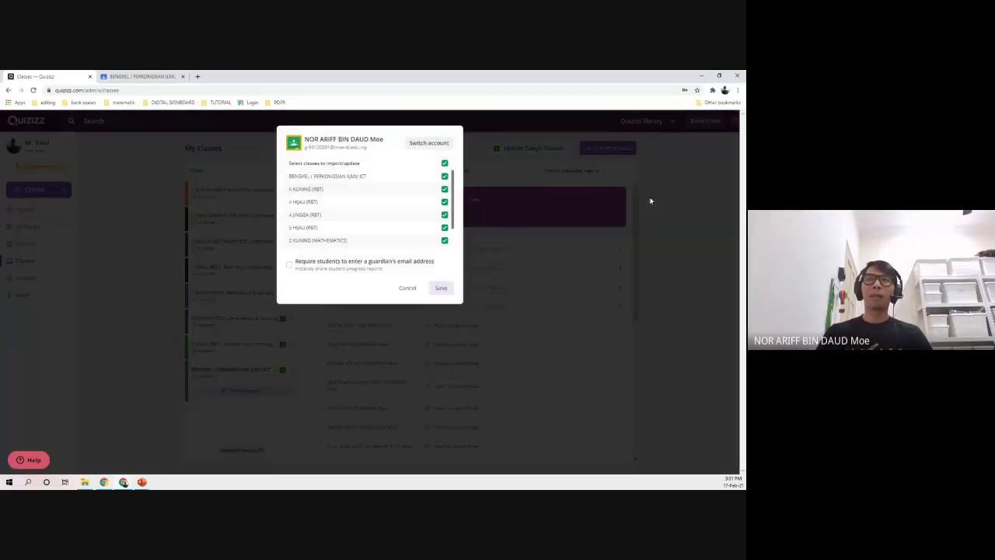
{"action": "left_click", "coordinate": [450, 289]}
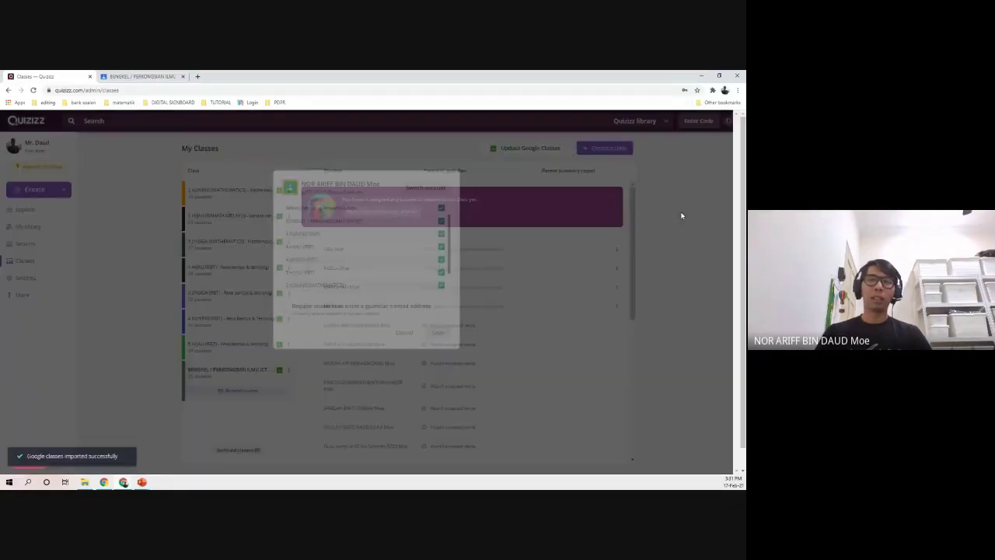
{"action": "scroll", "coordinate": [364, 338], "scroll_direction": "down", "scroll_amount": 5}
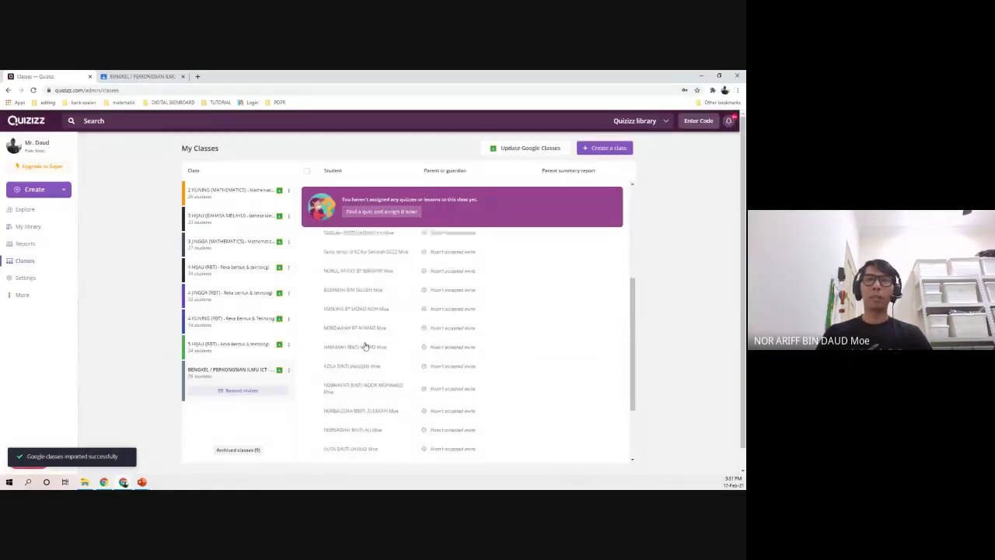
{"action": "scroll", "coordinate": [364, 345], "scroll_direction": "up", "scroll_amount": 4}
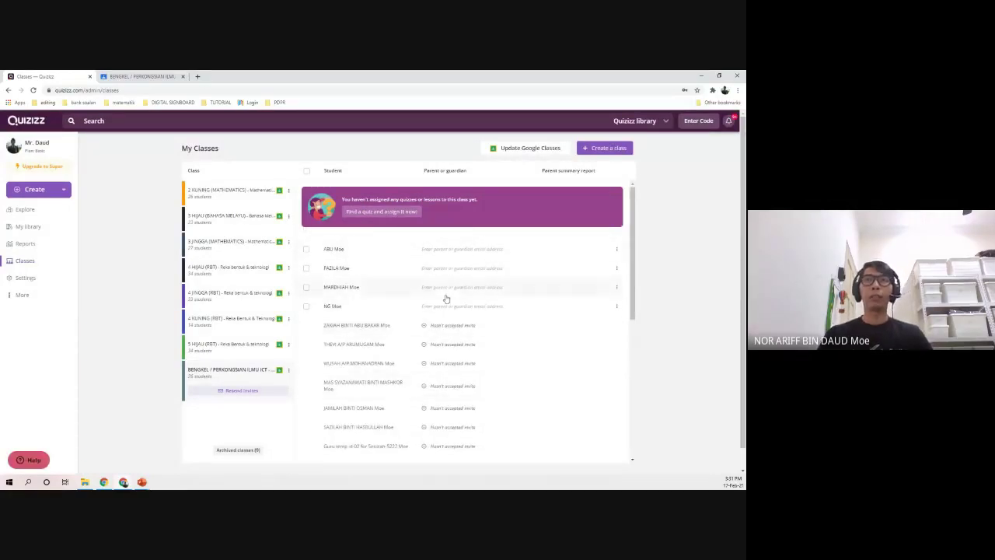
{"action": "scroll", "coordinate": [406, 331], "scroll_direction": "down", "scroll_amount": 3}
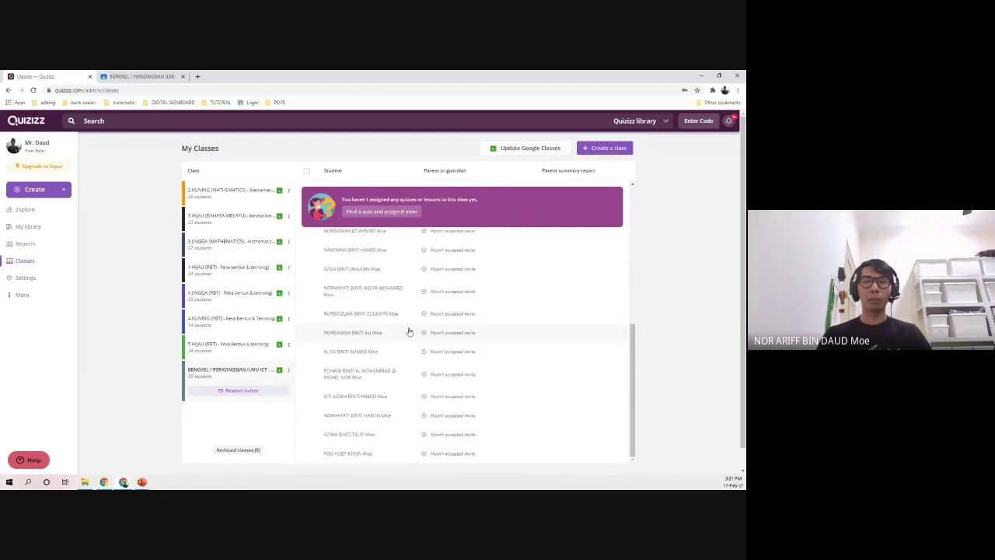
{"action": "scroll", "coordinate": [401, 349], "scroll_direction": "up", "scroll_amount": 3}
{"action": "scroll", "coordinate": [378, 396], "scroll_direction": "down", "scroll_amount": 3}
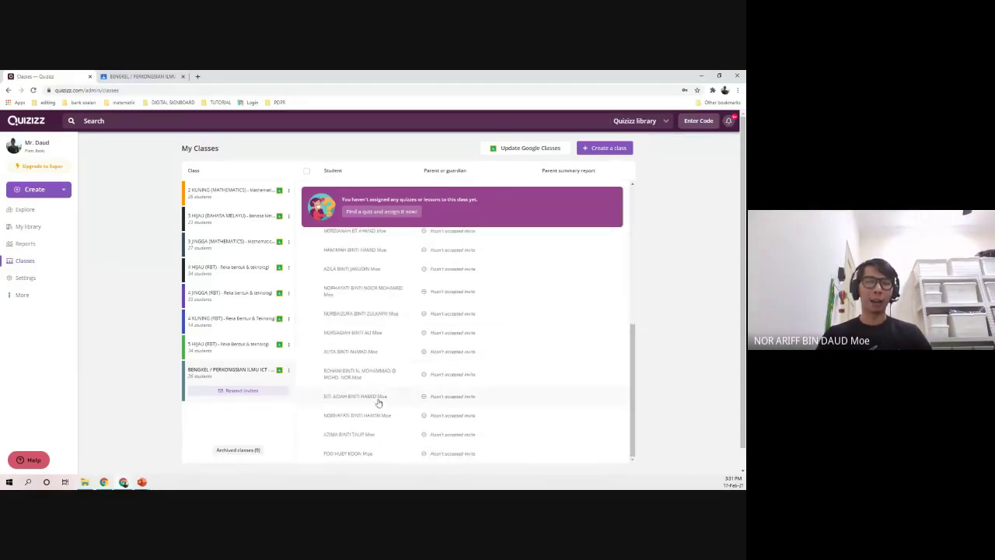
{"action": "scroll", "coordinate": [380, 400], "scroll_direction": "up", "scroll_amount": 3}
{"action": "scroll", "coordinate": [387, 389], "scroll_direction": "up", "scroll_amount": 1}
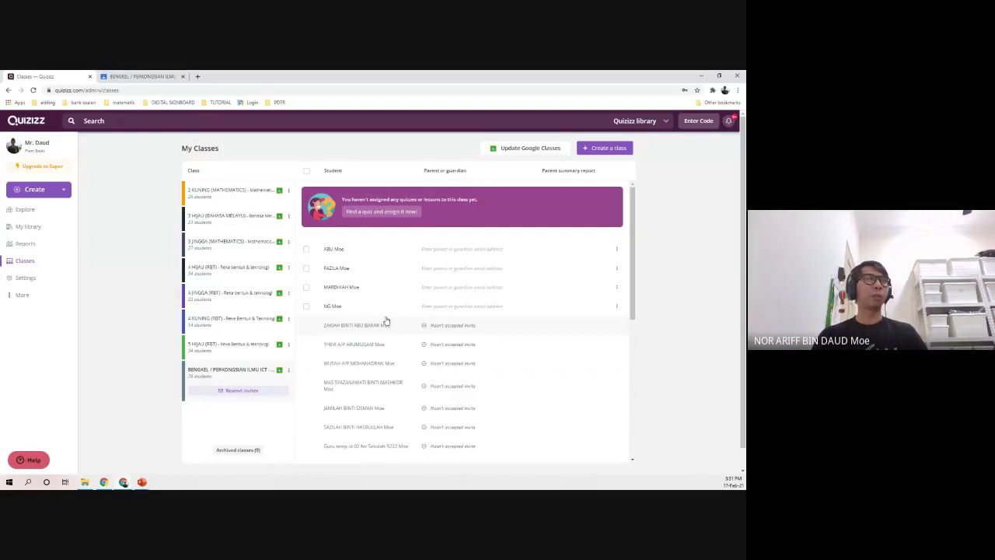
{"action": "scroll", "coordinate": [389, 350], "scroll_direction": "down", "scroll_amount": 10}
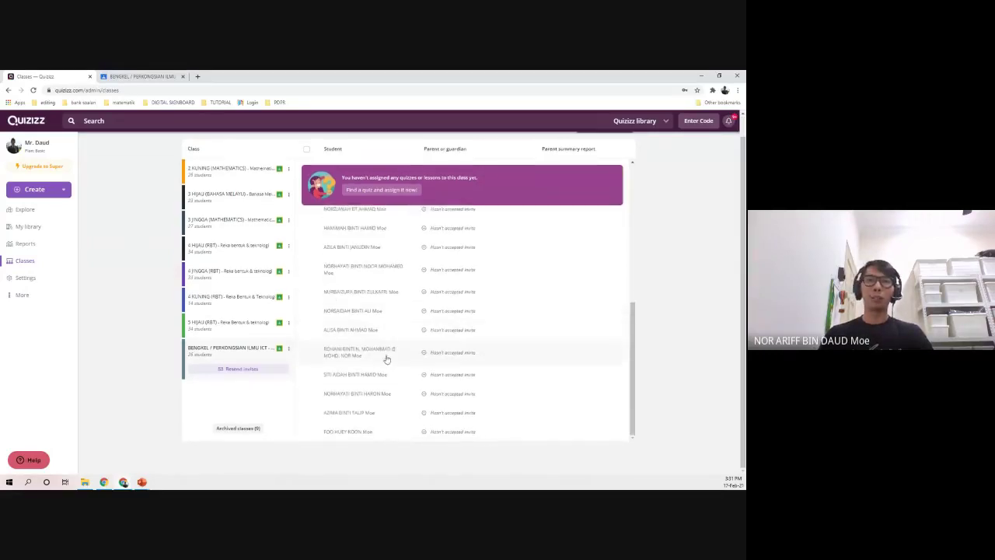
{"action": "scroll", "coordinate": [373, 373], "scroll_direction": "up", "scroll_amount": 10}
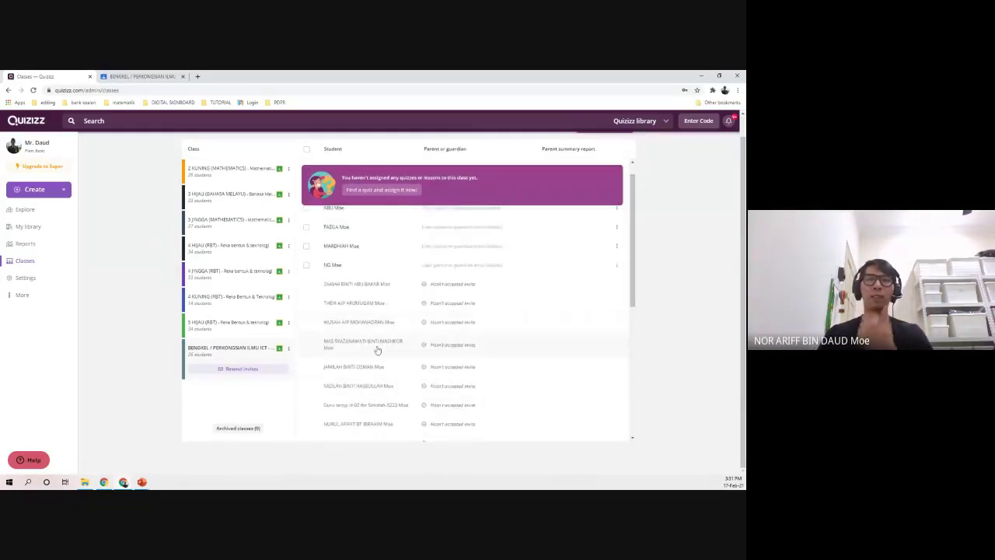
{"action": "scroll", "coordinate": [377, 338], "scroll_direction": "up", "scroll_amount": 1}
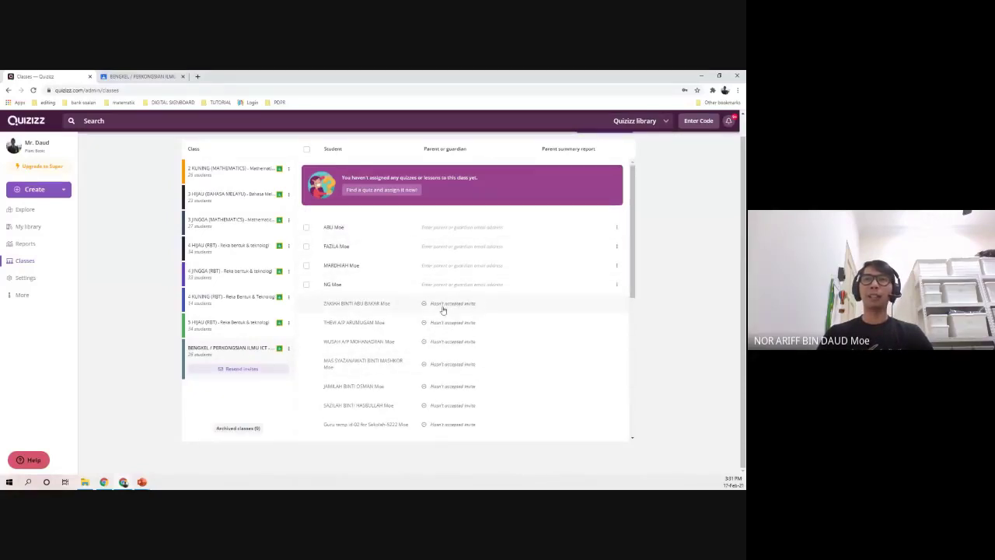
{"action": "scroll", "coordinate": [437, 384], "scroll_direction": "down", "scroll_amount": 1}
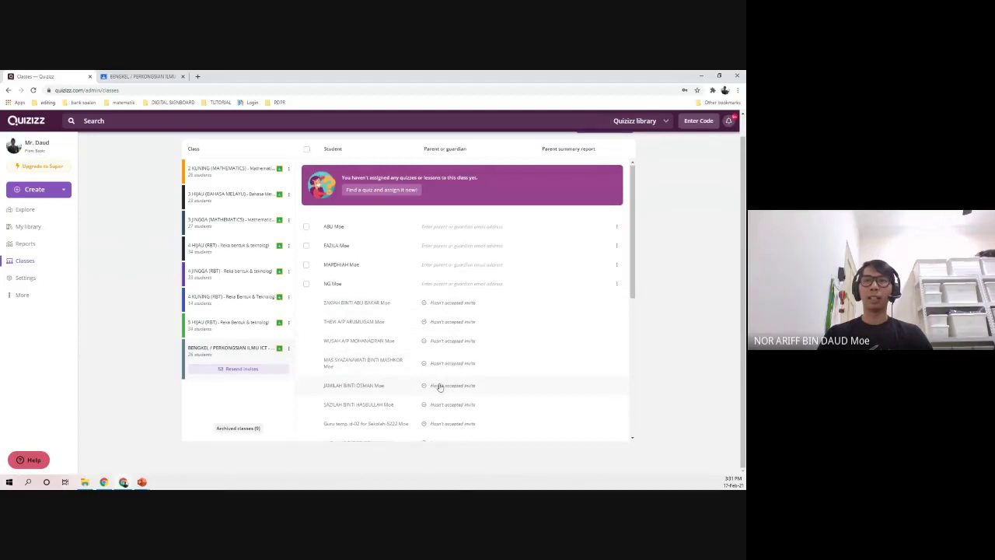
{"action": "scroll", "coordinate": [445, 342], "scroll_direction": "up", "scroll_amount": 1}
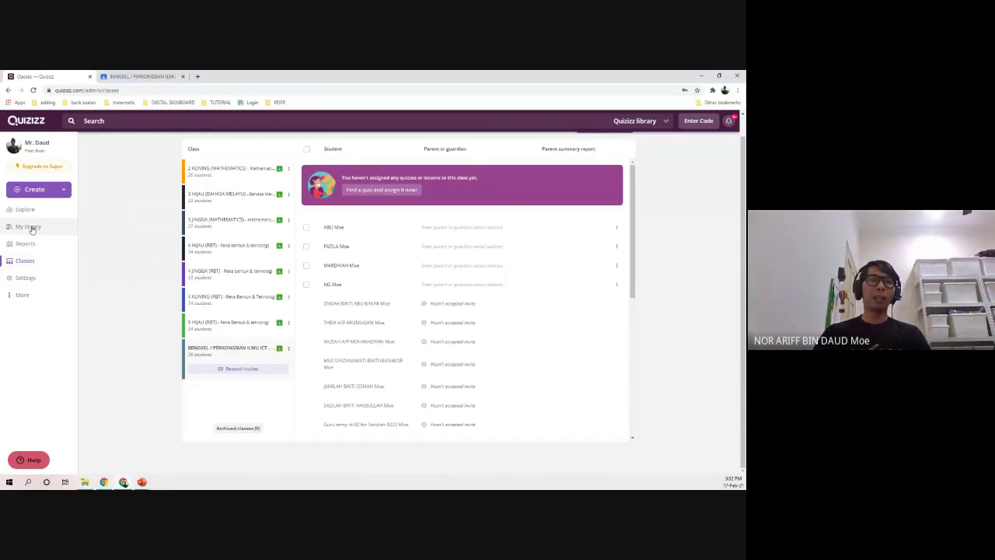
- Open the SIMPULAN BAHASA quiz from My library and start assigning it as homework
{"action": "left_click", "coordinate": [56, 228]}
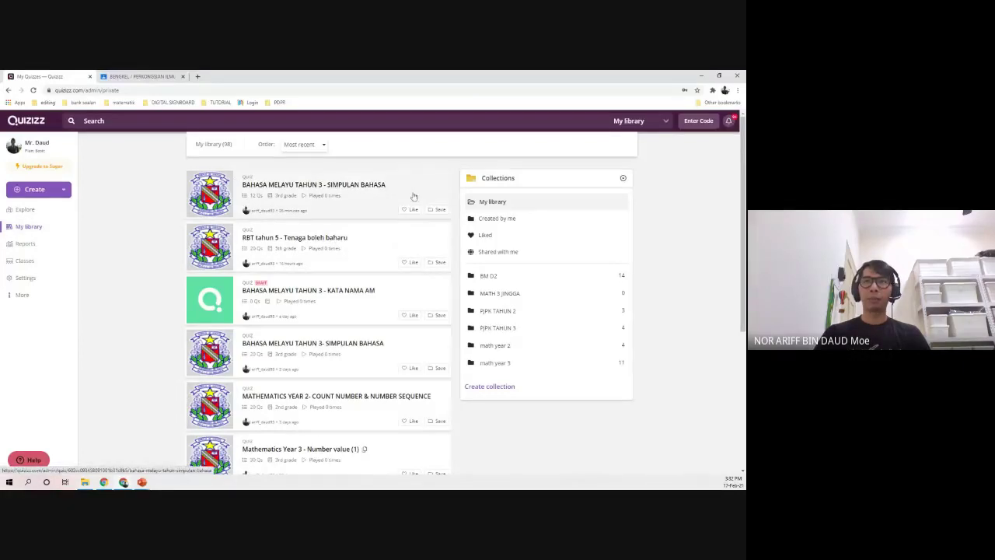
{"action": "left_click", "coordinate": [342, 191]}
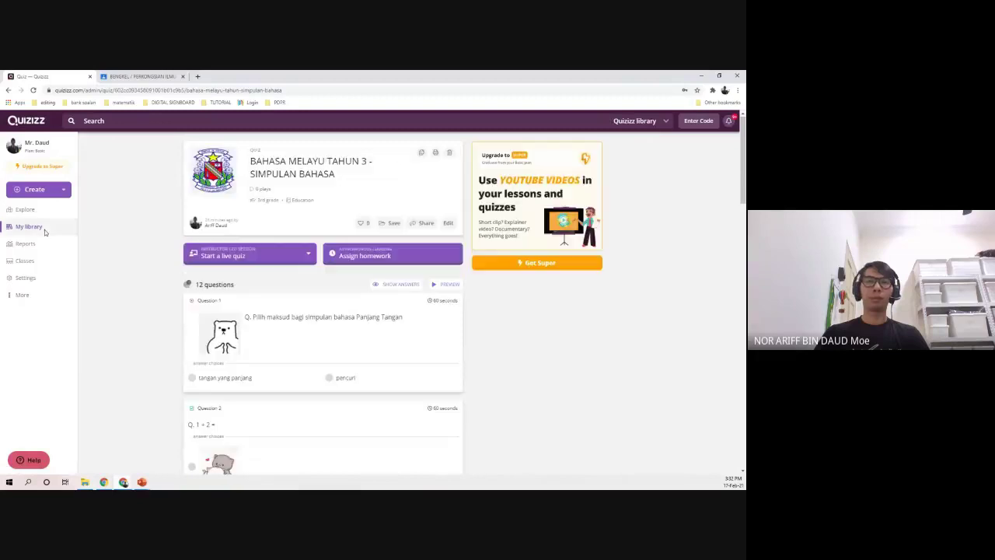
{"action": "left_click", "coordinate": [393, 257]}
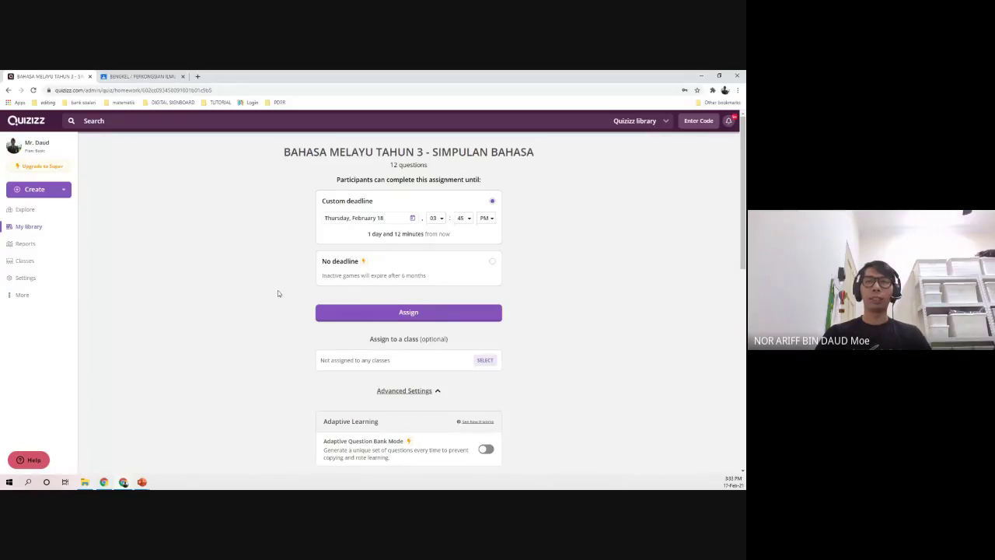
- Set the homework deadline to Thursday, February 25 at 10 PM
{"action": "left_click", "coordinate": [389, 225]}
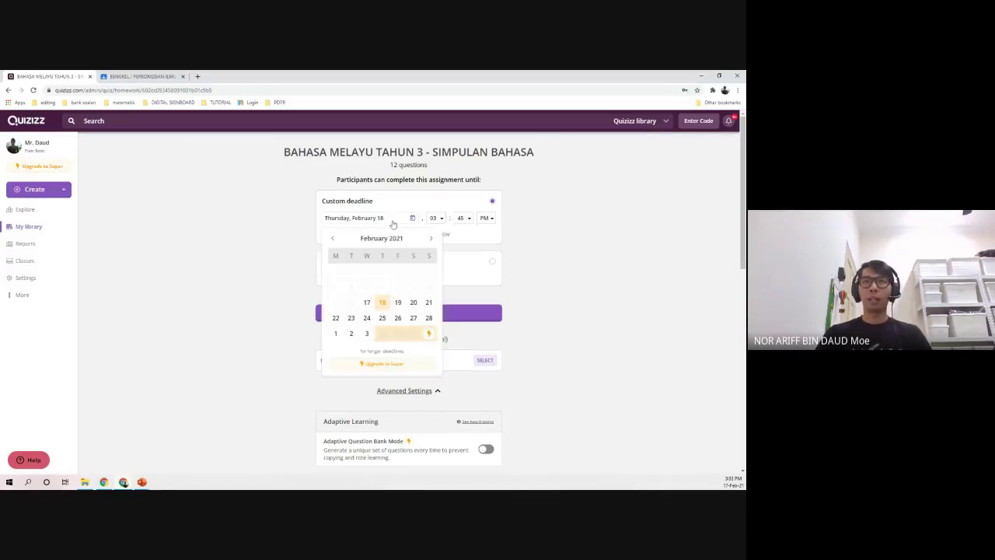
{"action": "left_click", "coordinate": [382, 318]}
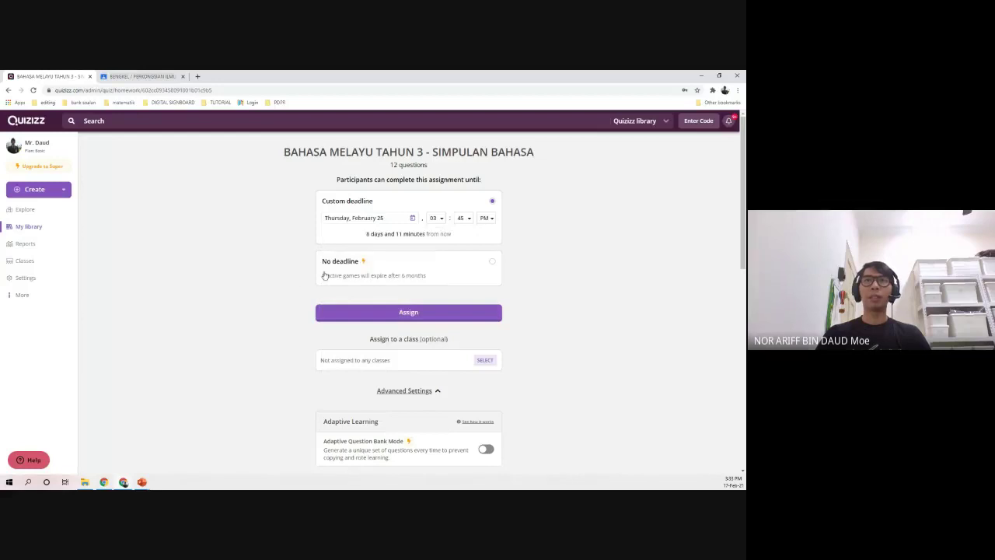
{"action": "left_click", "coordinate": [438, 219]}
{"action": "left_click", "coordinate": [434, 311]}
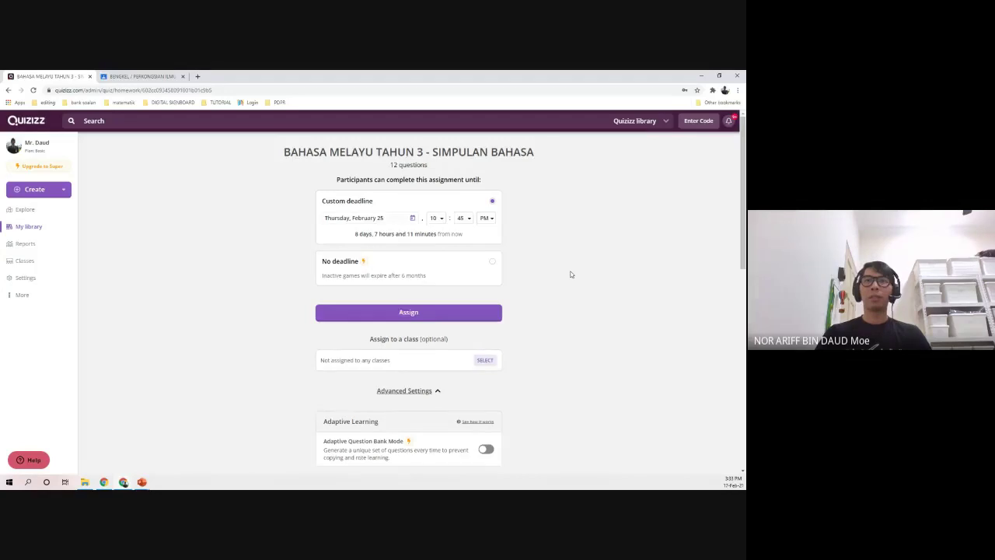
{"action": "scroll", "coordinate": [570, 275], "scroll_direction": "down", "scroll_amount": 2}
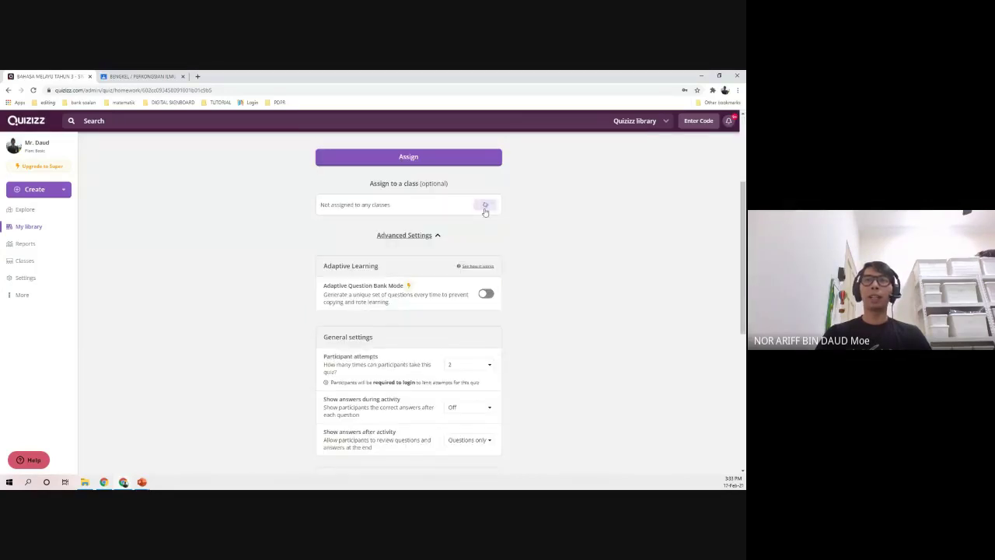
- Assign to the BENGKEL / PERKONGSIAN ILMU ICT class and title the assignment 'Percubaan'
{"action": "left_click", "coordinate": [484, 205]}
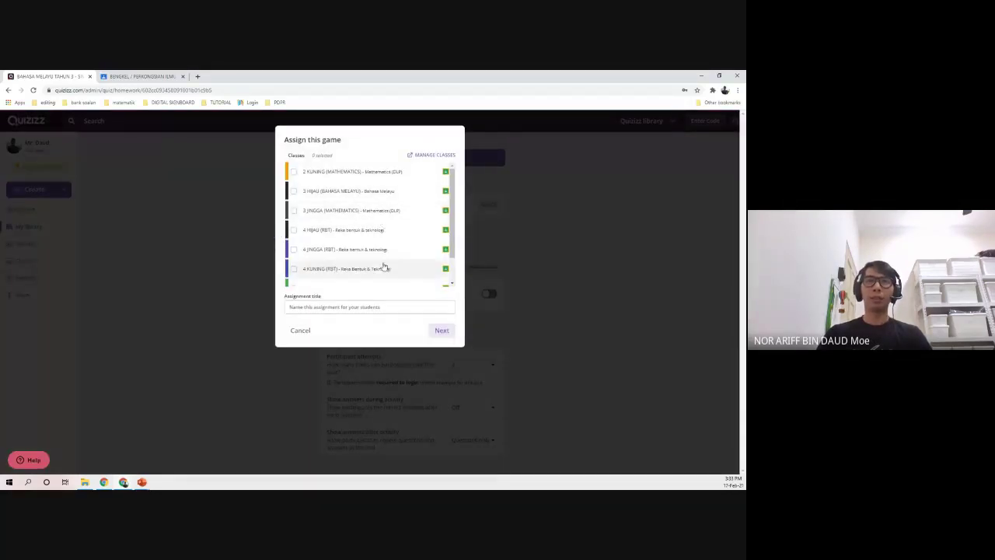
{"action": "scroll", "coordinate": [379, 268], "scroll_direction": "down", "scroll_amount": 2}
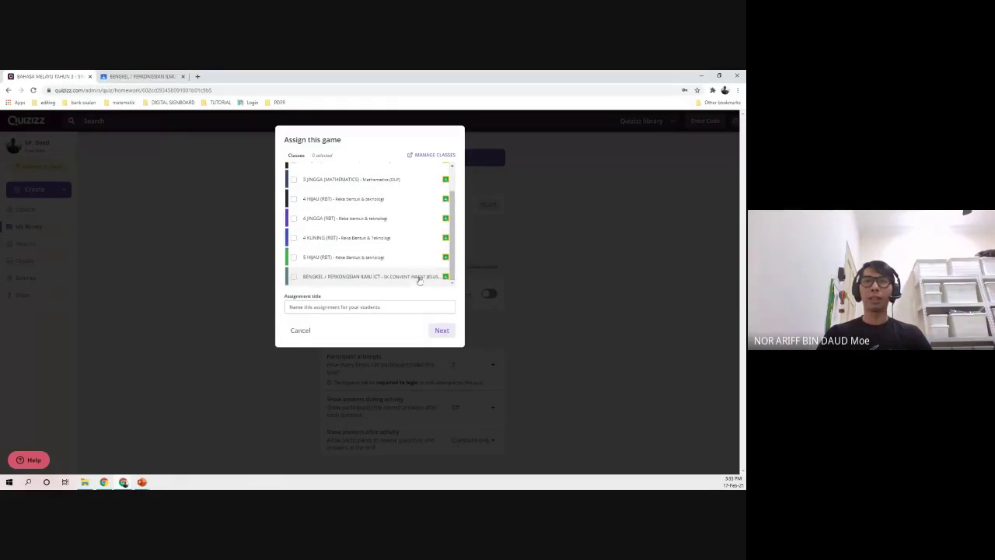
{"action": "left_click", "coordinate": [293, 277]}
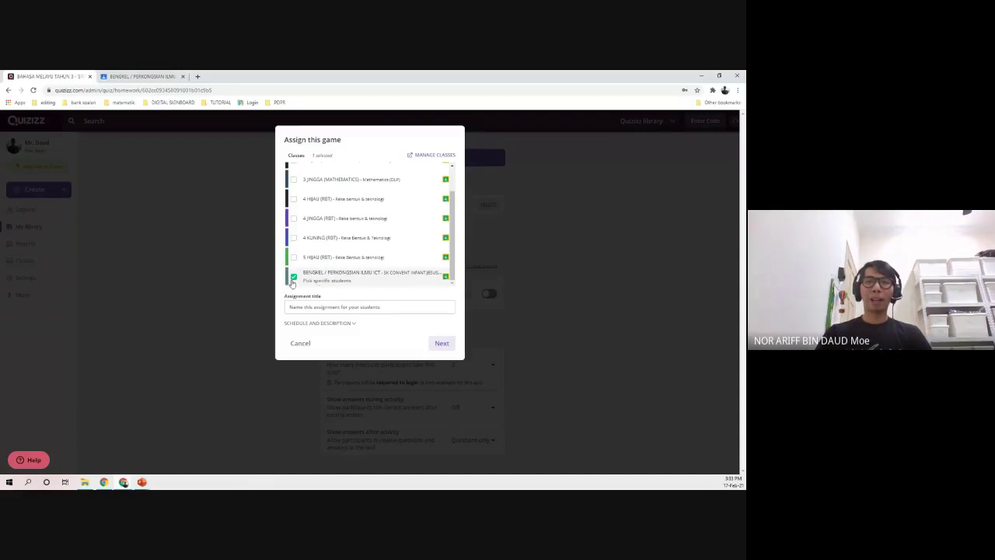
{"action": "left_click", "coordinate": [308, 306]}
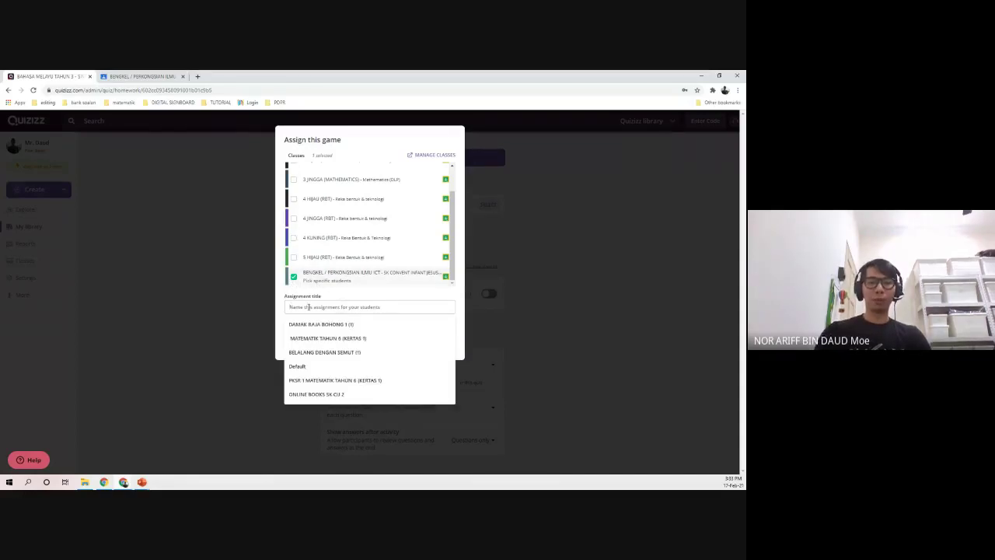
{"action": "type", "text": "Pen"}
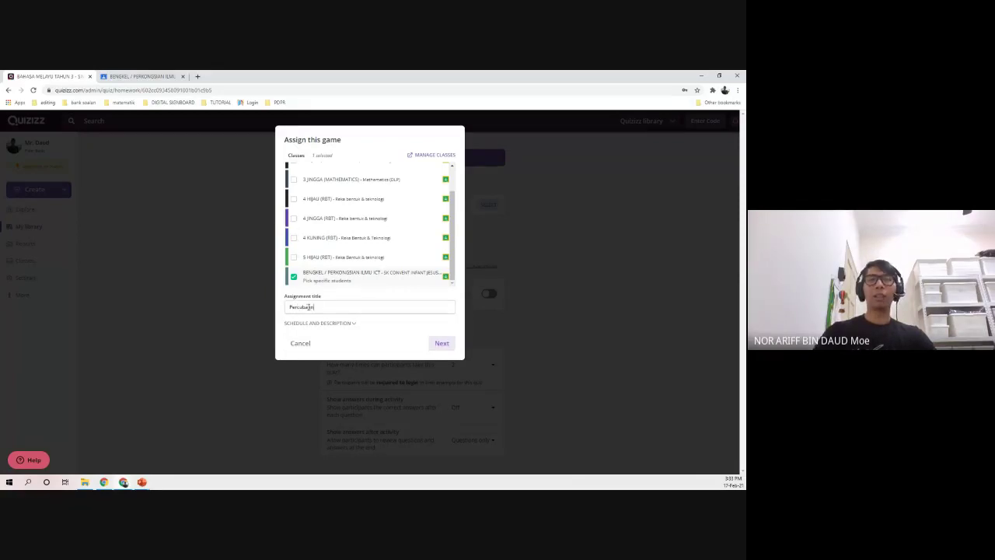
- Schedule a custom start of Wednesday, February 17 at 3:45 PM and continue
{"action": "left_click", "coordinate": [330, 323]}
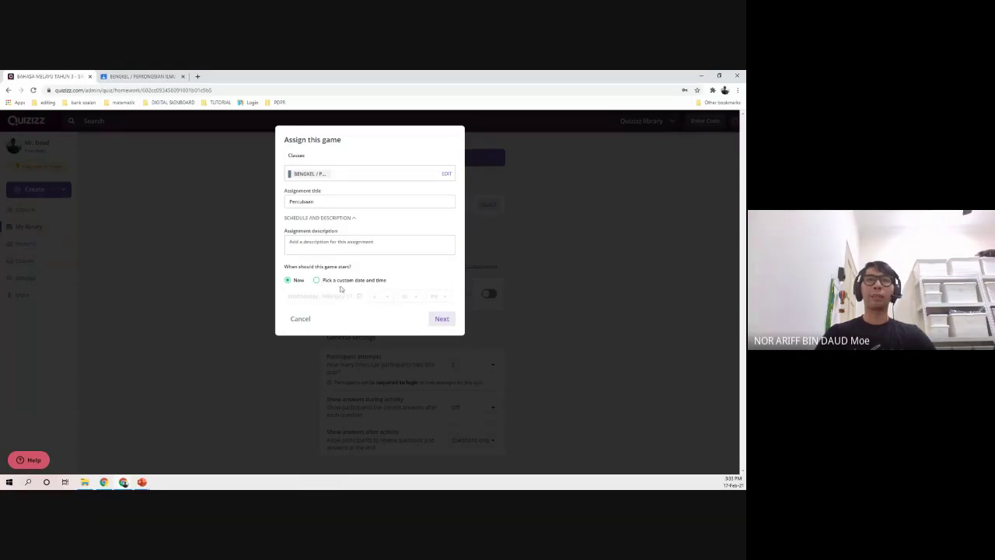
{"action": "left_click", "coordinate": [318, 279]}
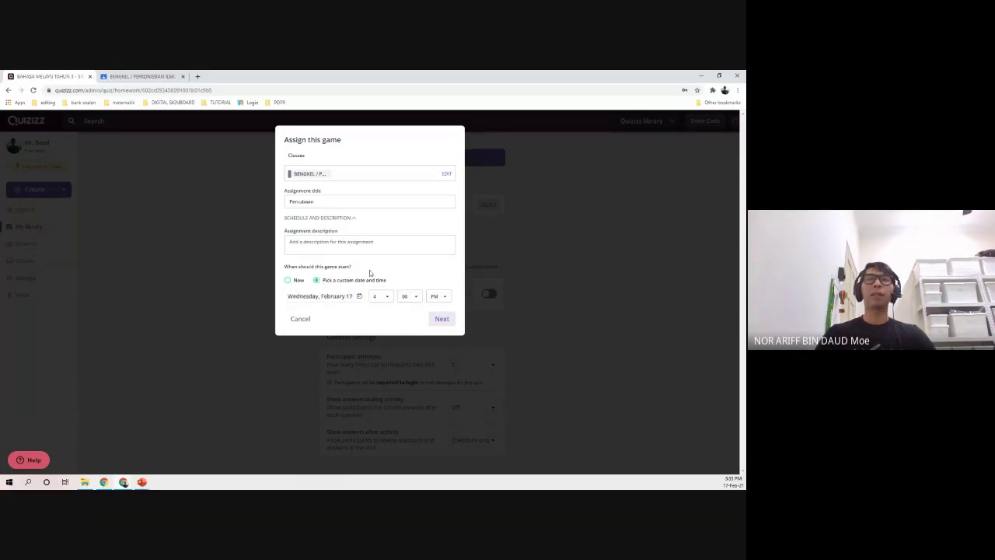
{"action": "left_click", "coordinate": [338, 297]}
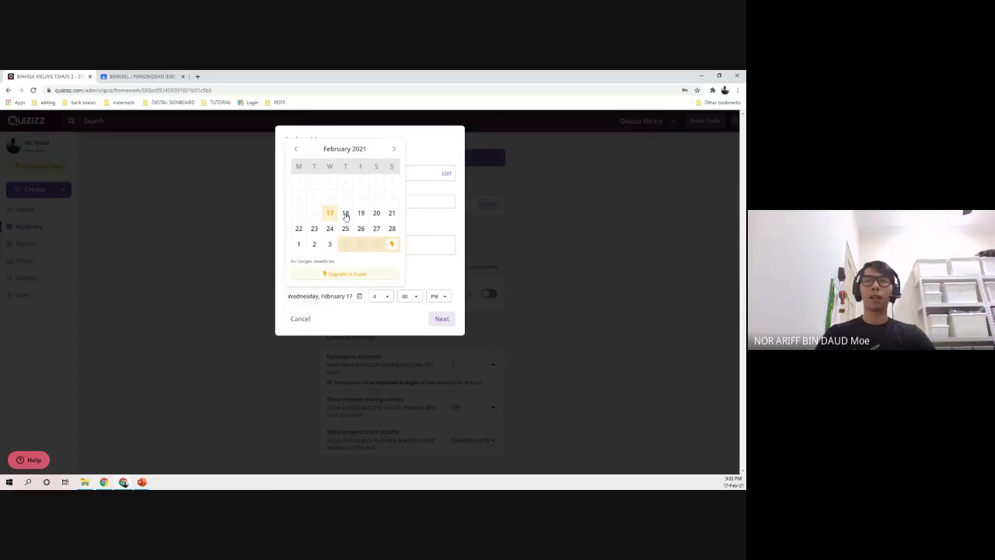
{"action": "left_click", "coordinate": [332, 213]}
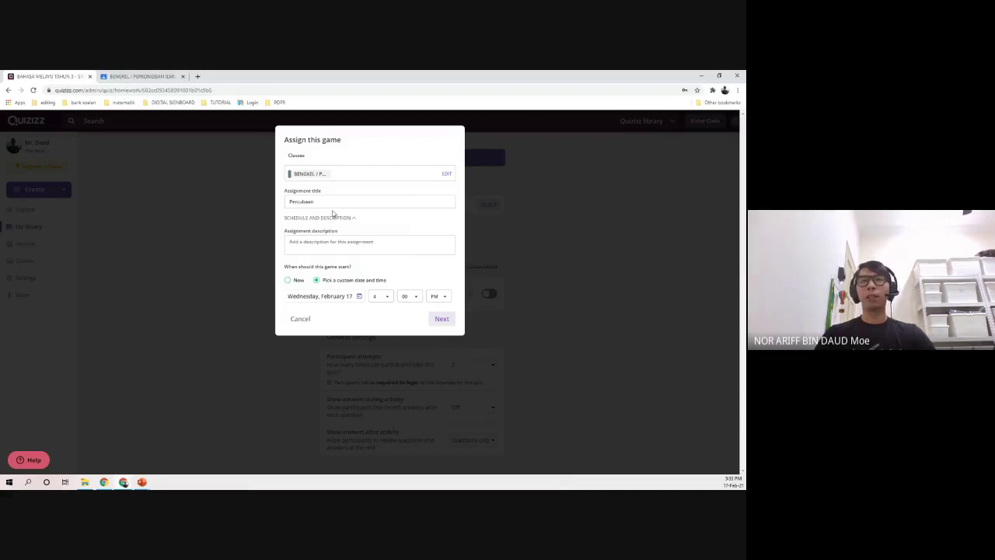
{"action": "left_click", "coordinate": [381, 297]}
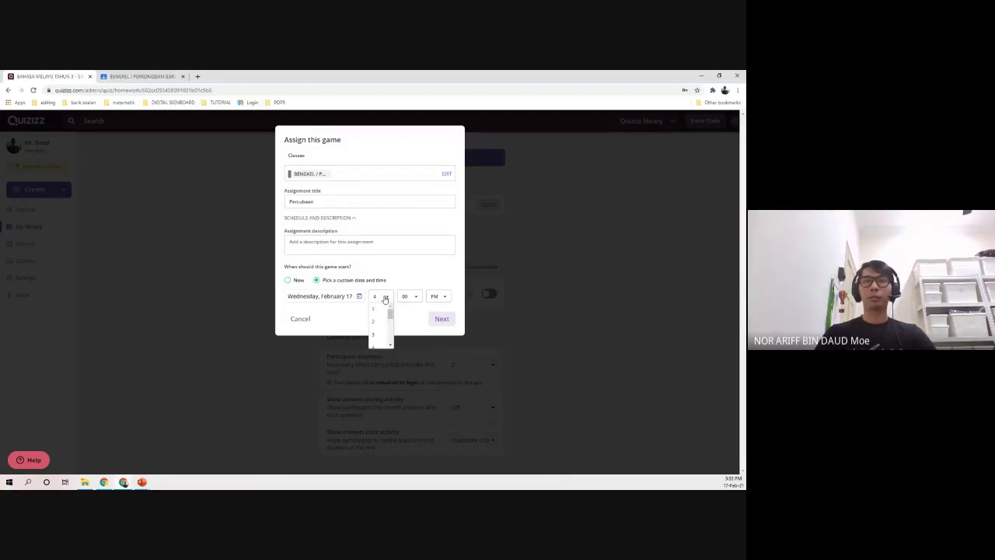
{"action": "left_click", "coordinate": [348, 298]}
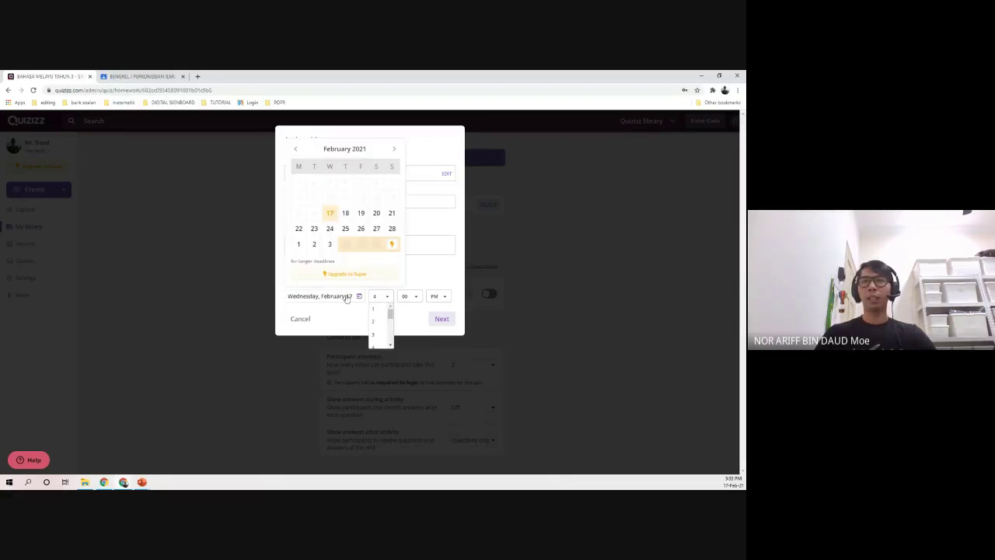
{"action": "left_click", "coordinate": [354, 241]}
{"action": "left_click", "coordinate": [379, 335]}
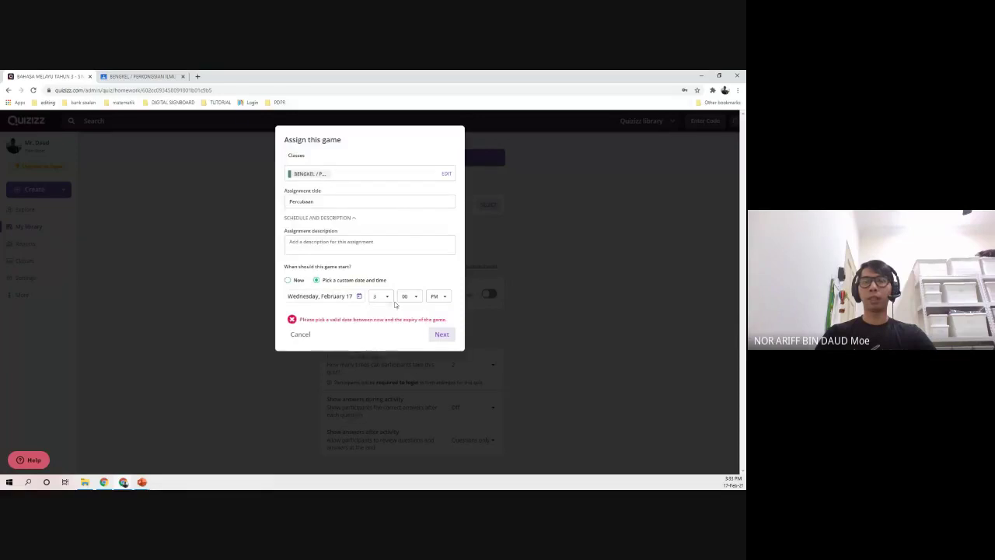
{"action": "left_click", "coordinate": [404, 296]}
{"action": "scroll", "coordinate": [405, 319], "scroll_direction": "down", "scroll_amount": 1}
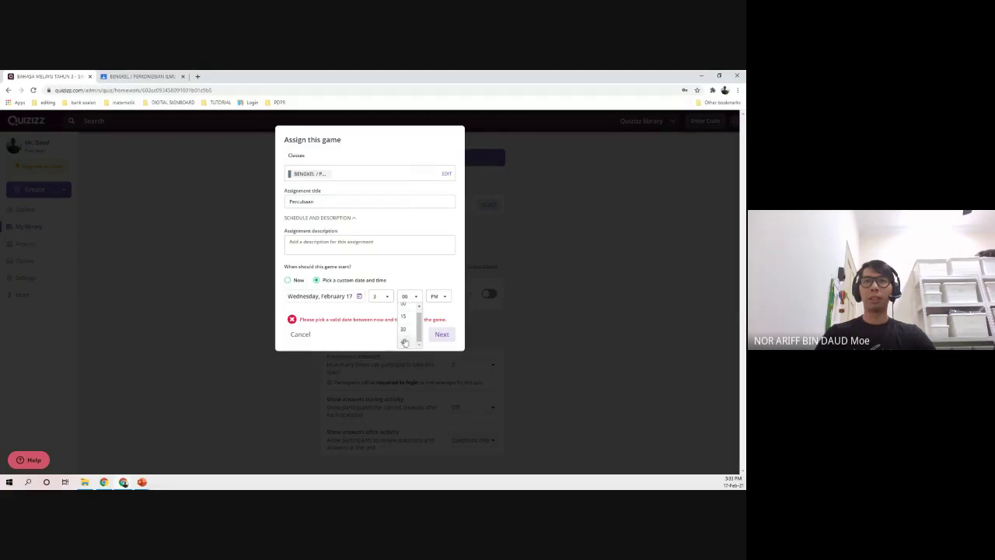
{"action": "left_click", "coordinate": [403, 342]}
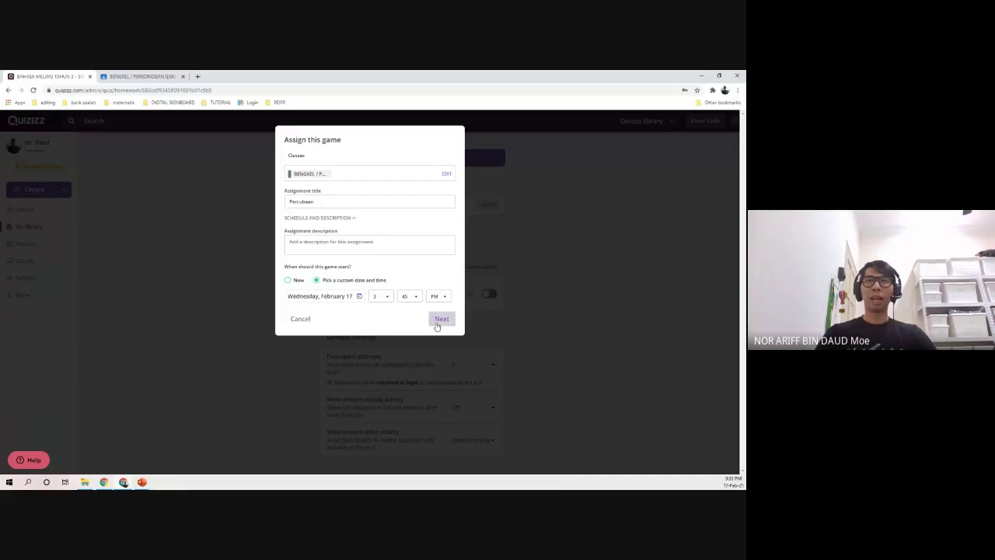
{"action": "left_click", "coordinate": [440, 319]}
{"action": "scroll", "coordinate": [300, 322], "scroll_direction": "down", "scroll_amount": 3}
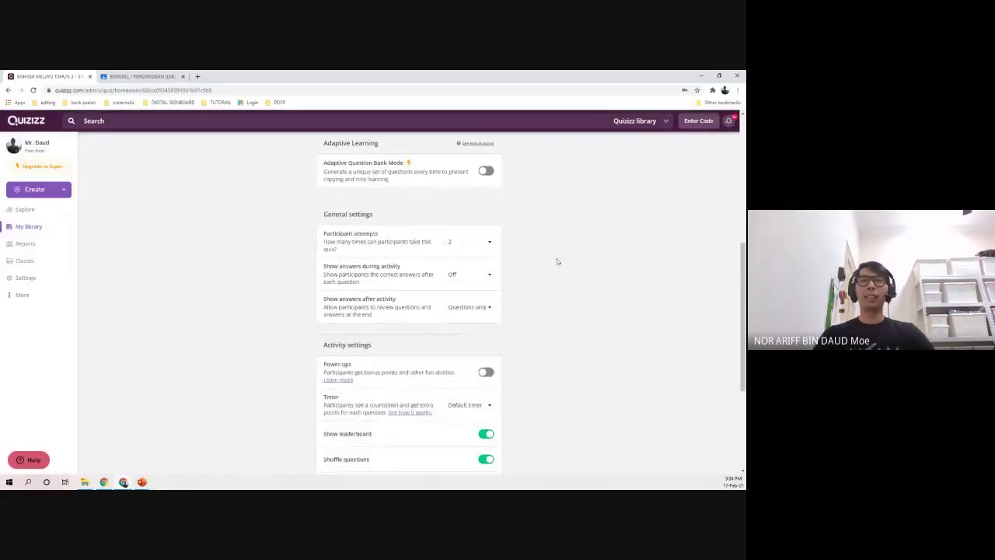
{"action": "left_click_drag", "start_coordinate": [391, 220], "coordinate": [307, 215]}
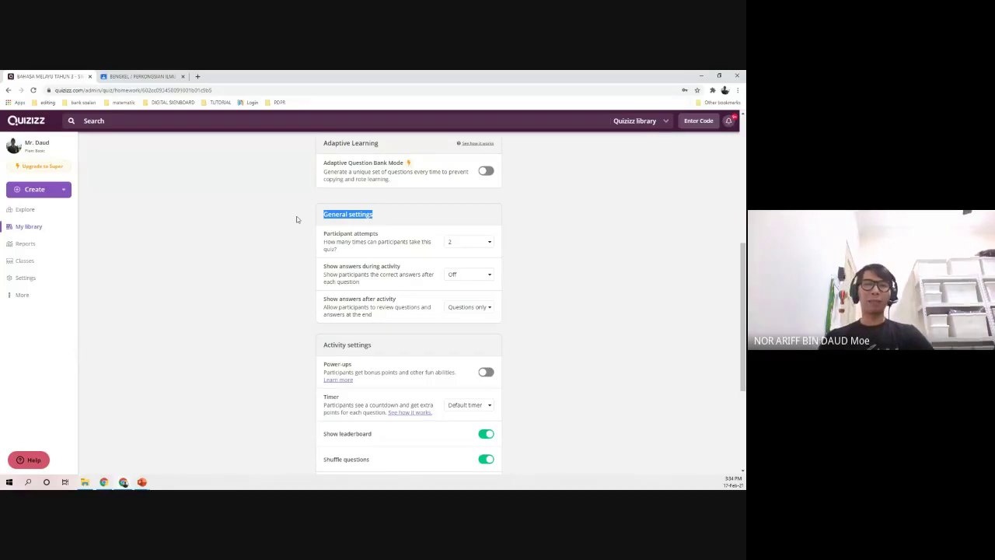
{"action": "left_click", "coordinate": [340, 243]}
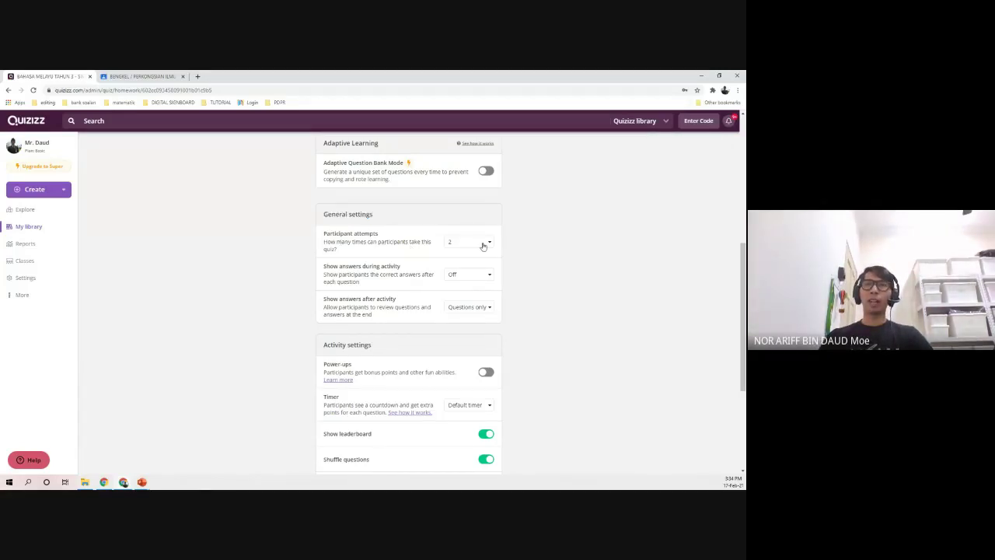
{"action": "left_click_drag", "start_coordinate": [323, 242], "coordinate": [261, 236]}
{"action": "left_click", "coordinate": [260, 235]}
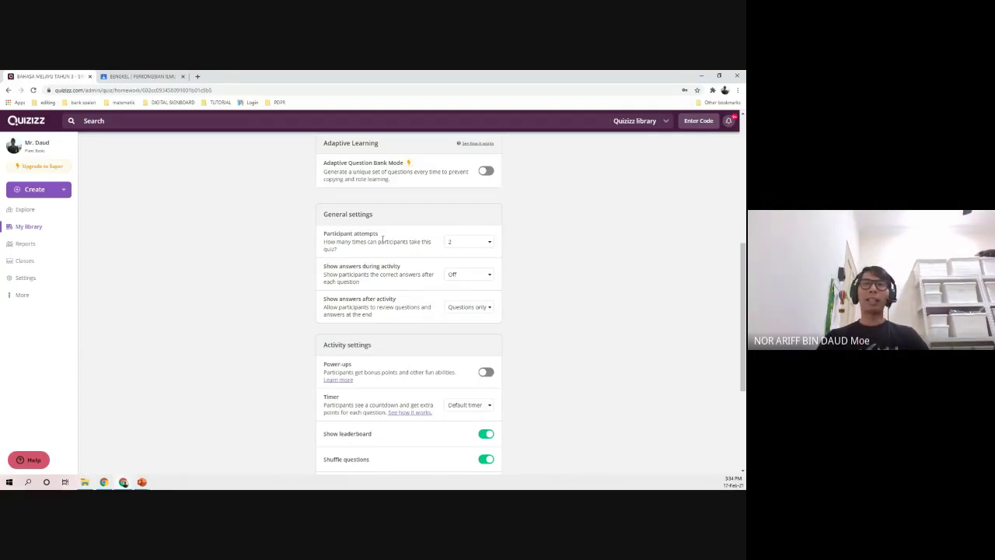
{"action": "left_click_drag", "start_coordinate": [322, 233], "coordinate": [384, 237]}
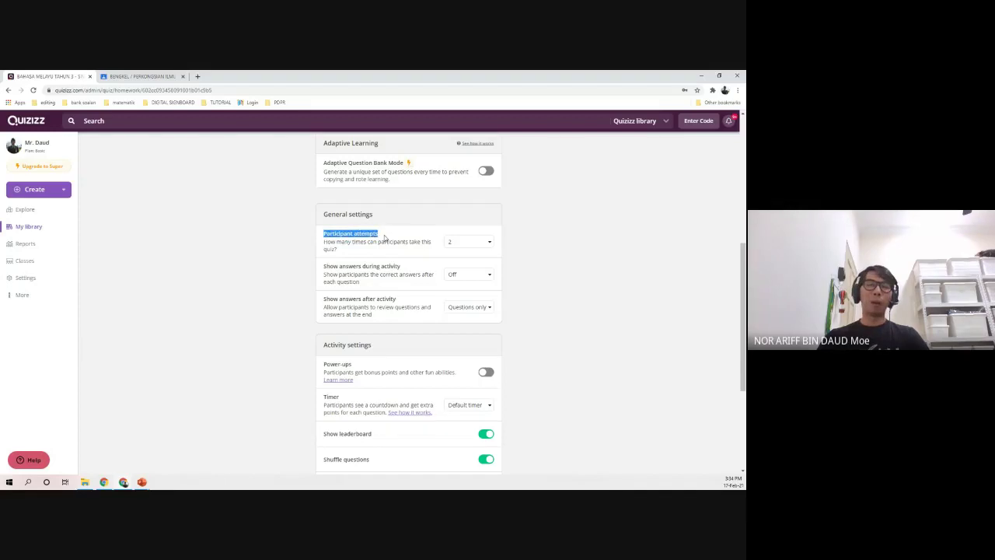
{"action": "left_click", "coordinate": [473, 242]}
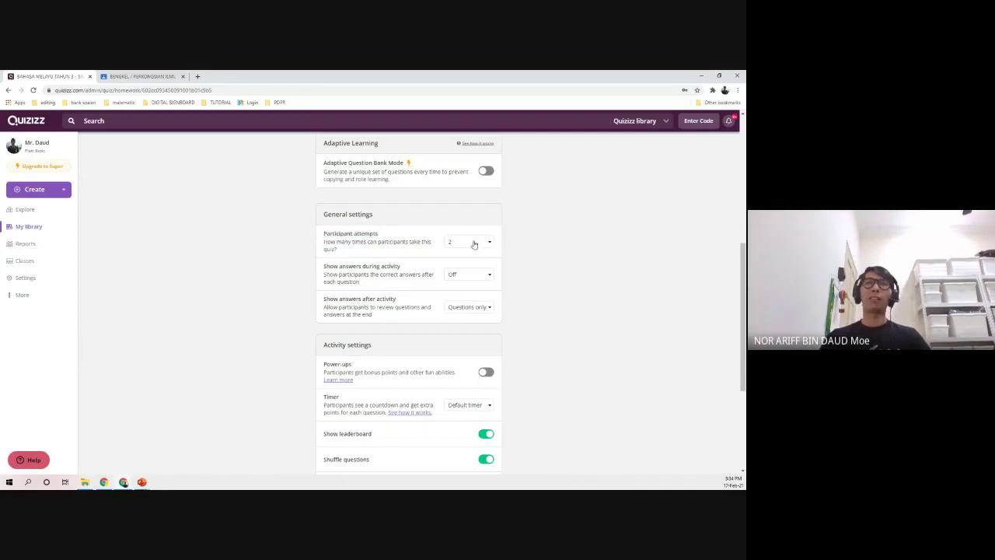
{"action": "left_click", "coordinate": [464, 282]}
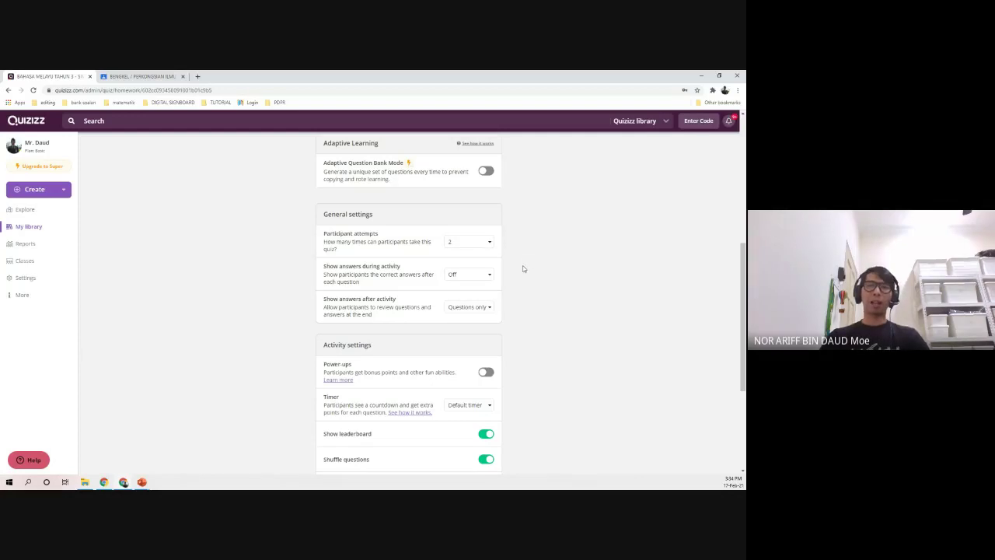
{"action": "scroll", "coordinate": [282, 266], "scroll_direction": "down", "scroll_amount": 1}
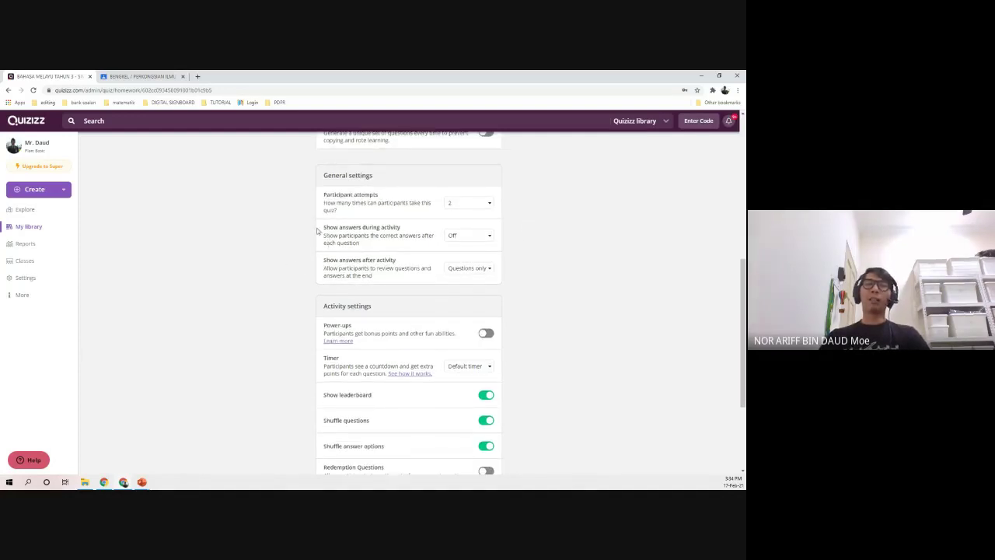
{"action": "left_click_drag", "start_coordinate": [320, 226], "coordinate": [437, 231]}
{"action": "left_click", "coordinate": [524, 233]}
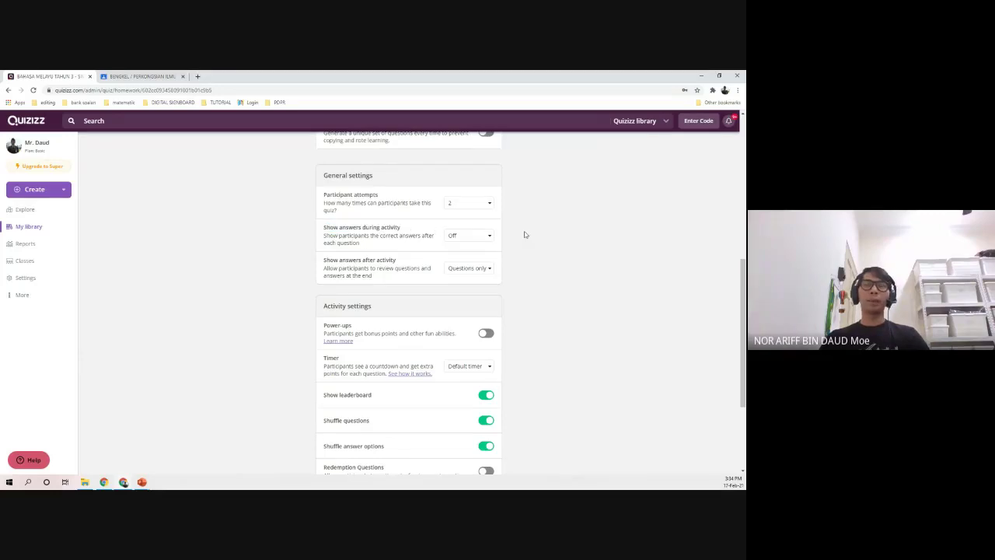
{"action": "left_click", "coordinate": [471, 237]}
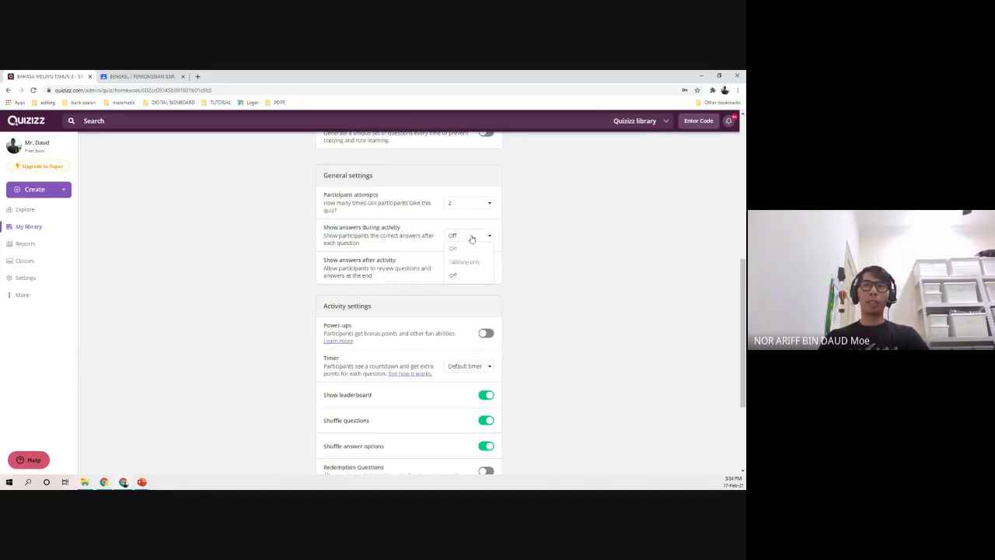
{"action": "left_click", "coordinate": [464, 276]}
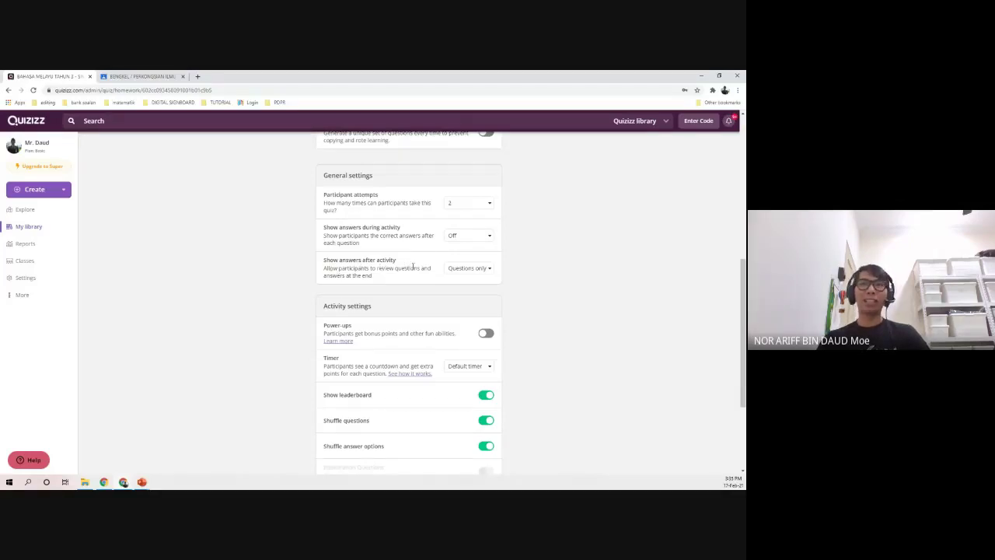
{"action": "left_click", "coordinate": [472, 271]}
{"action": "left_click", "coordinate": [468, 297]}
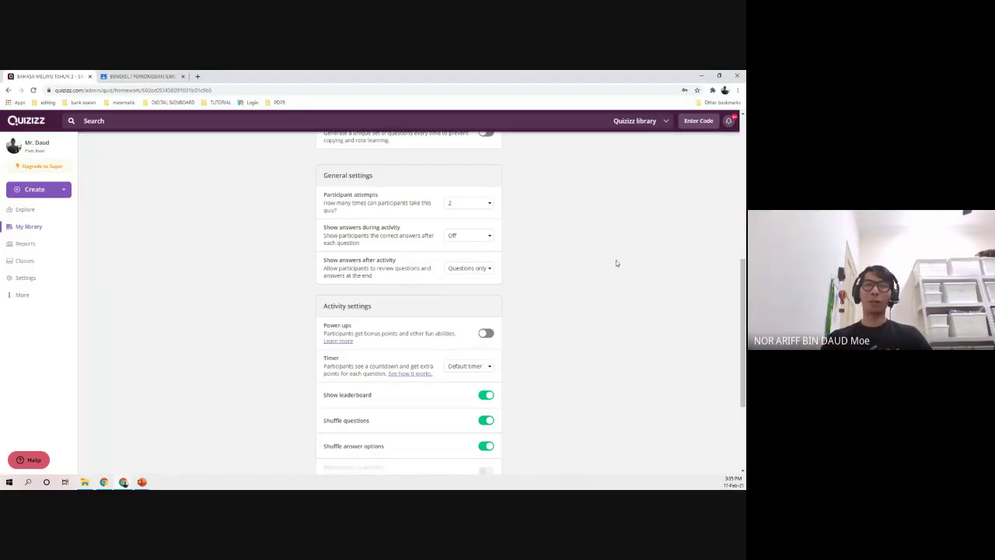
{"action": "left_click", "coordinate": [465, 271]}
{"action": "left_click", "coordinate": [458, 286]}
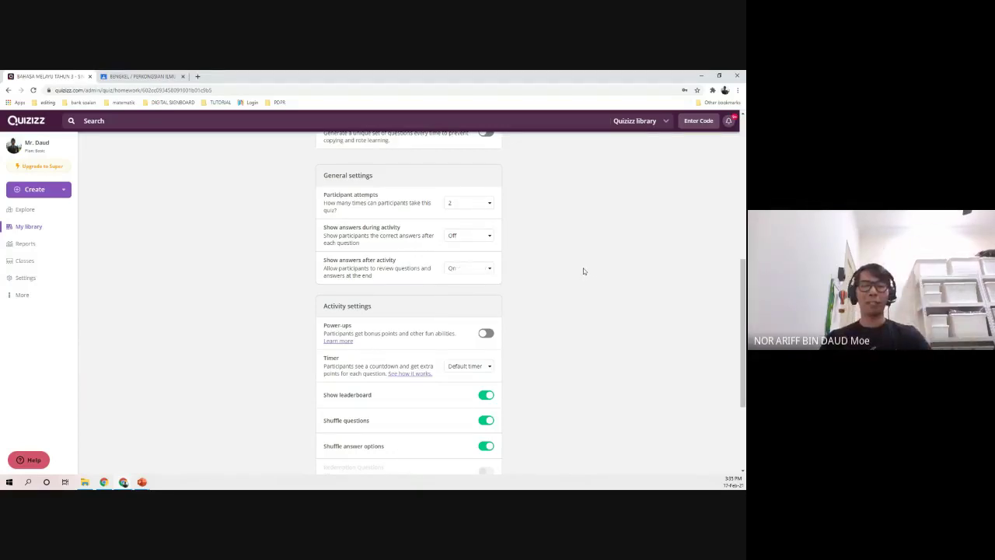
{"action": "left_click", "coordinate": [467, 269]}
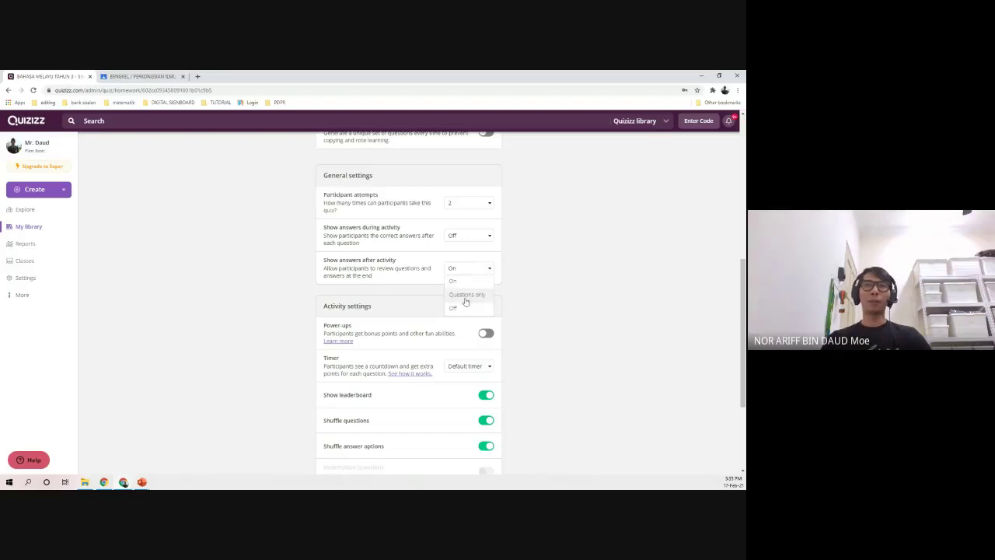
{"action": "left_click", "coordinate": [464, 299]}
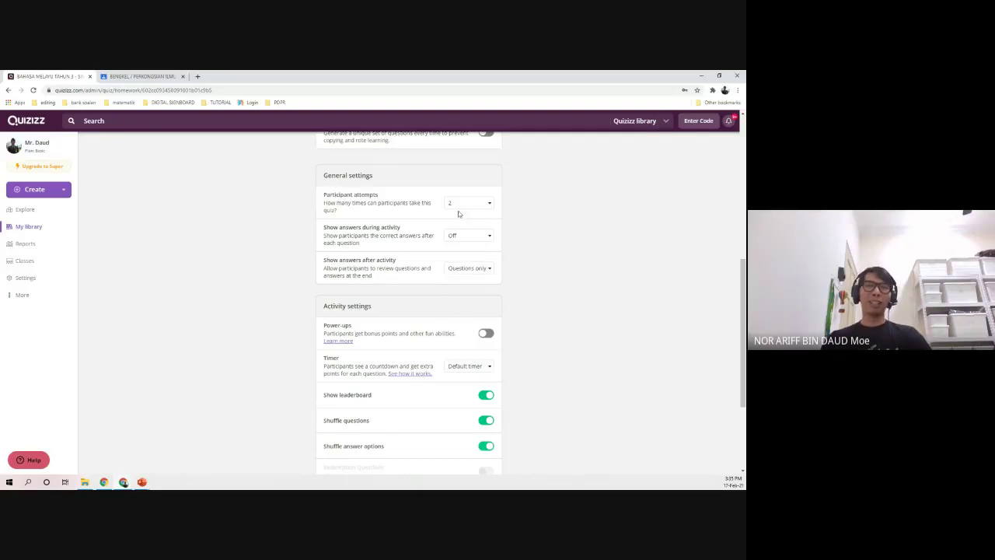
{"action": "left_click", "coordinate": [462, 276]}
{"action": "left_click", "coordinate": [458, 277]}
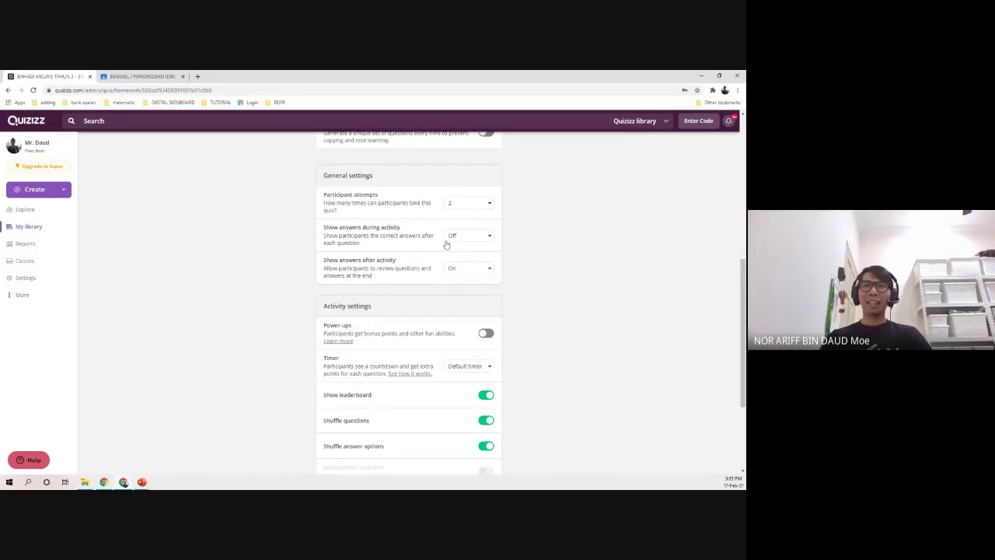
{"action": "left_click", "coordinate": [457, 270]}
{"action": "left_click", "coordinate": [467, 304]}
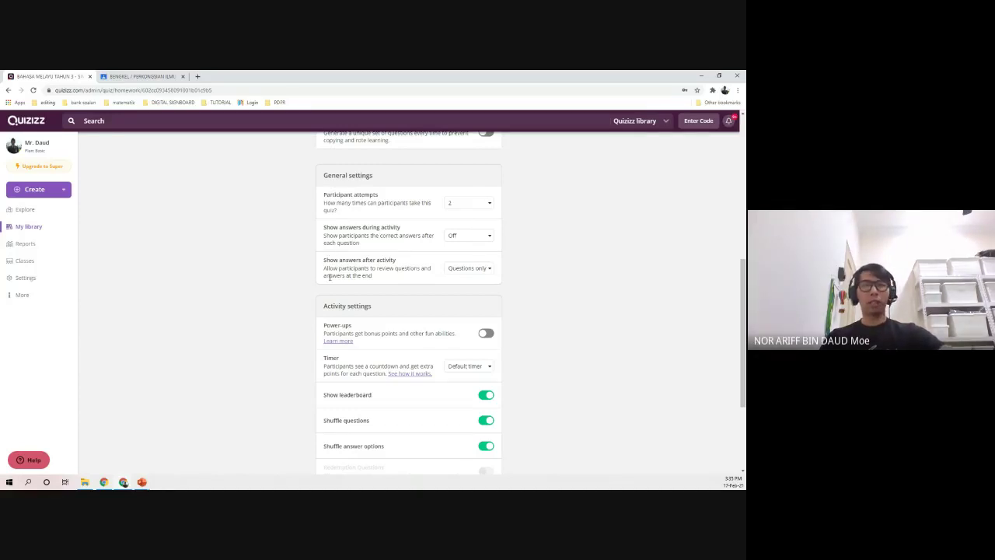
{"action": "scroll", "coordinate": [305, 282], "scroll_direction": "down", "scroll_amount": 1}
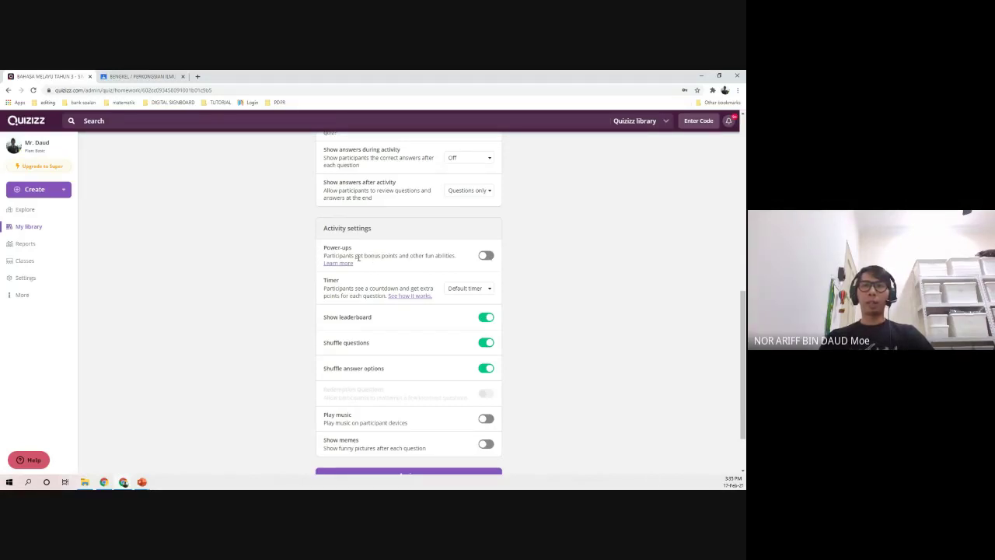
{"action": "left_click_drag", "start_coordinate": [357, 257], "coordinate": [447, 257]}
{"action": "left_click", "coordinate": [447, 256]}
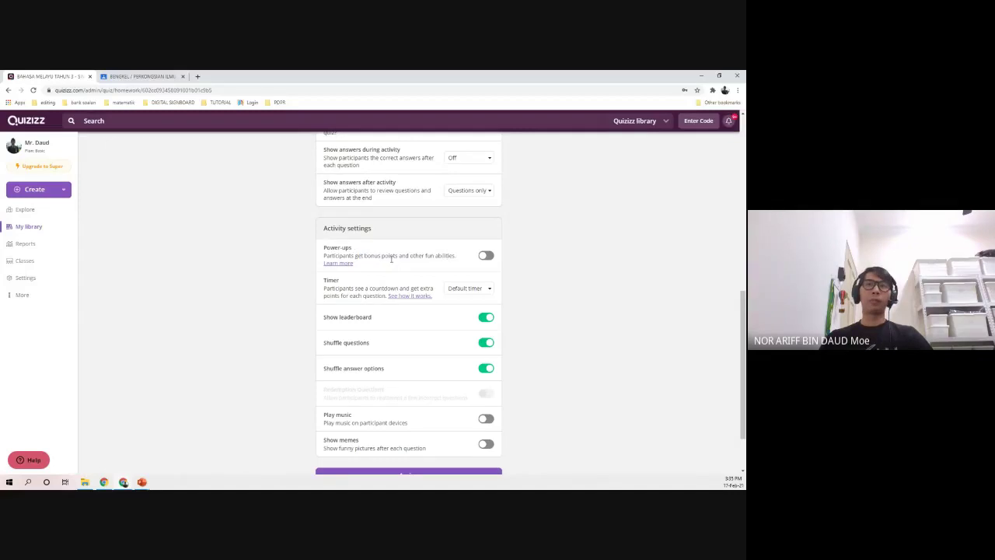
{"action": "scroll", "coordinate": [269, 269], "scroll_direction": "down", "scroll_amount": 2}
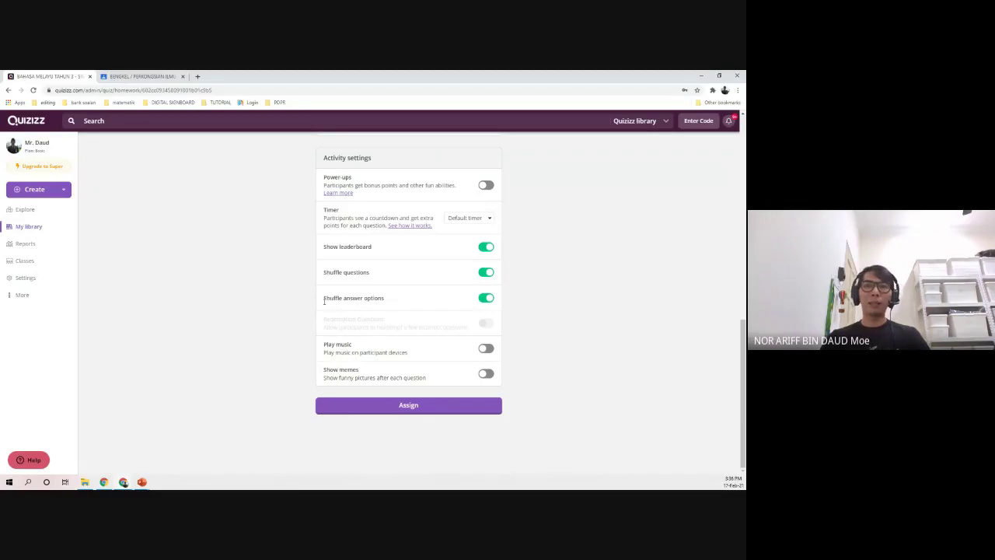
{"action": "left_click_drag", "start_coordinate": [324, 302], "coordinate": [412, 299]}
{"action": "left_click", "coordinate": [411, 299]}
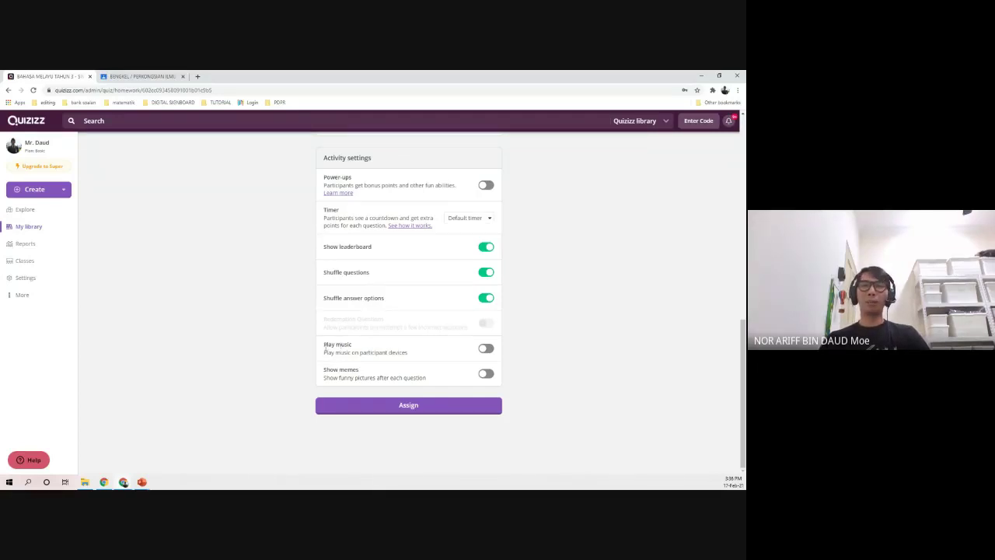
{"action": "left_click_drag", "start_coordinate": [325, 350], "coordinate": [421, 352]}
{"action": "left_click", "coordinate": [454, 352]}
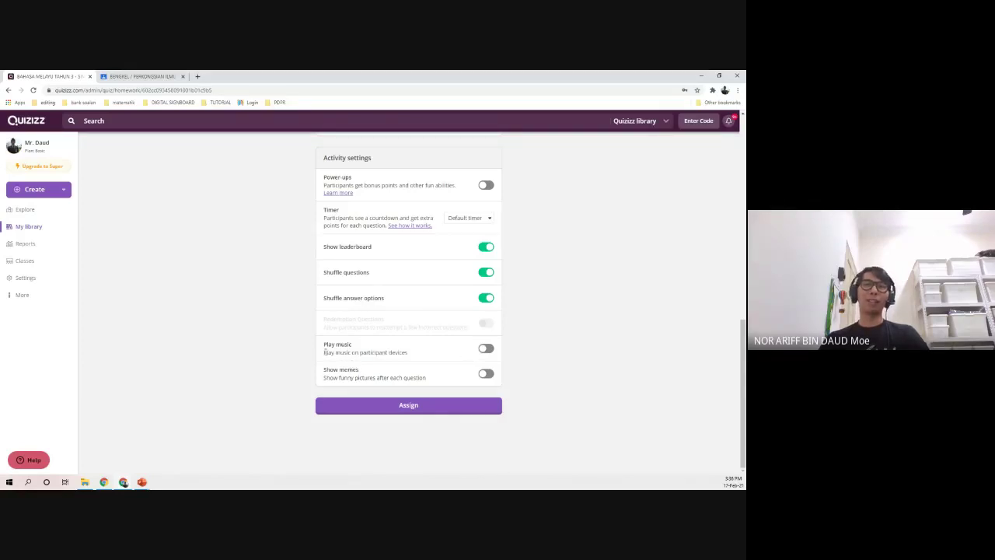
{"action": "left_click_drag", "start_coordinate": [323, 347], "coordinate": [432, 372]}
{"action": "left_click", "coordinate": [432, 372]}
{"action": "left_click_drag", "start_coordinate": [324, 370], "coordinate": [424, 377]}
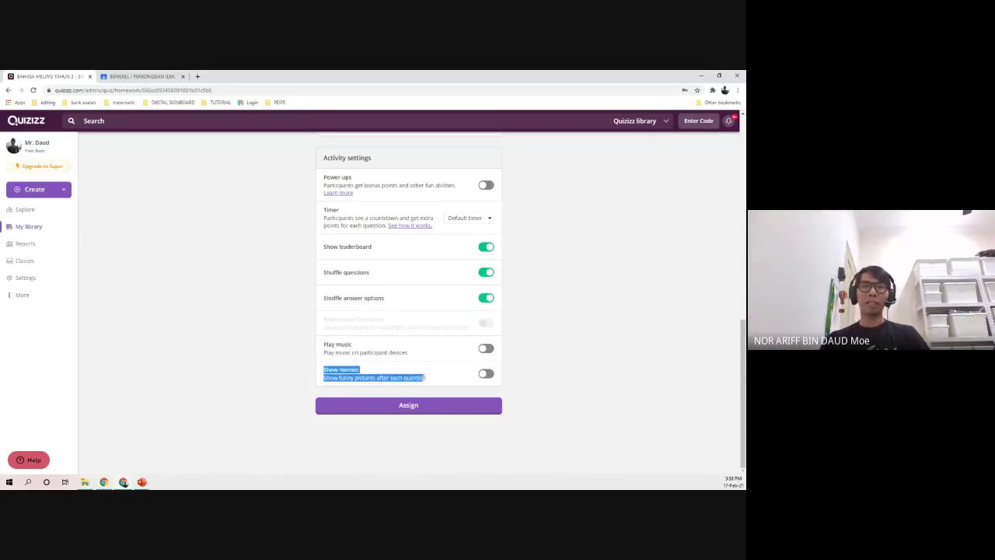
{"action": "left_click", "coordinate": [425, 373]}
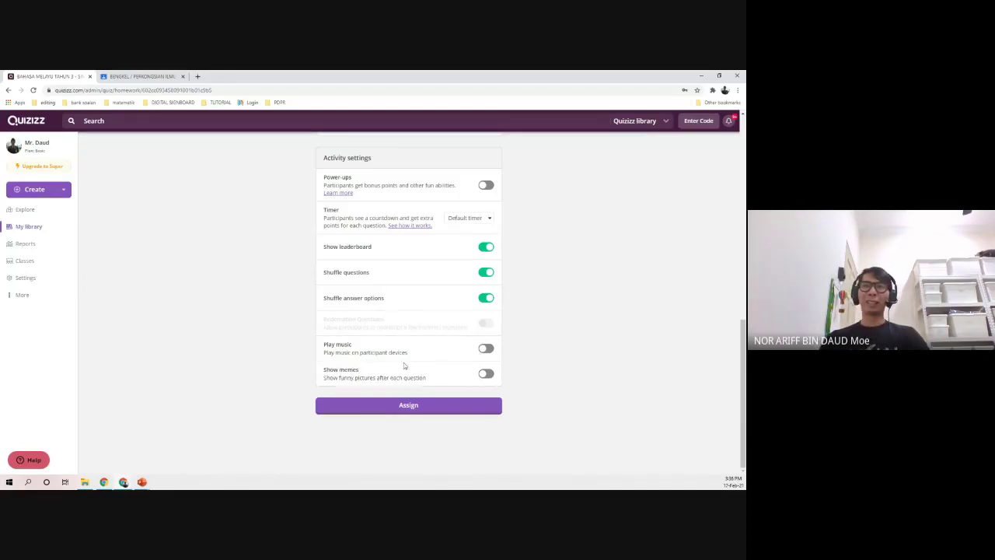
{"action": "scroll", "coordinate": [429, 350], "scroll_direction": "up", "scroll_amount": 10}
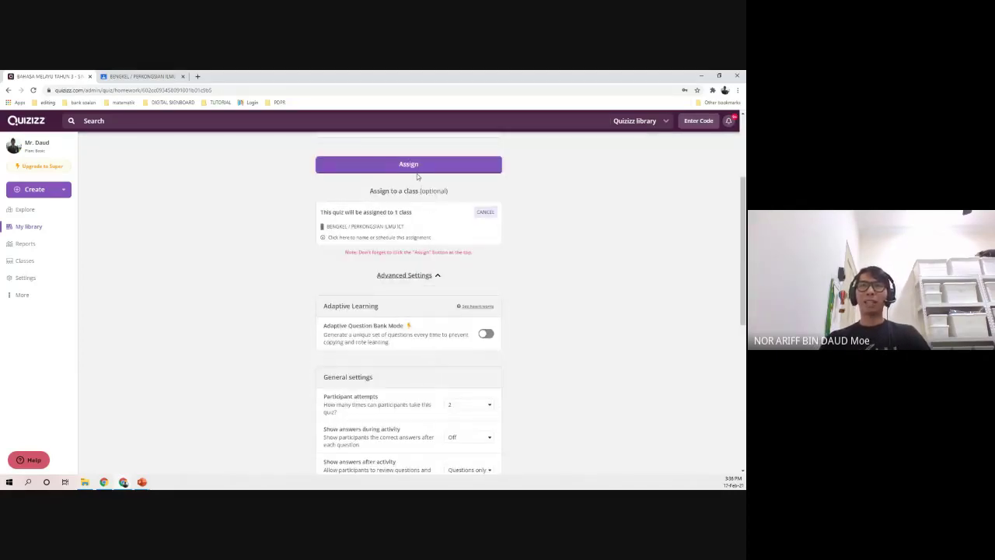
- Assign the Percubaan quiz, review its 11 scheduled students, and return to My library
{"action": "left_click", "coordinate": [417, 174]}
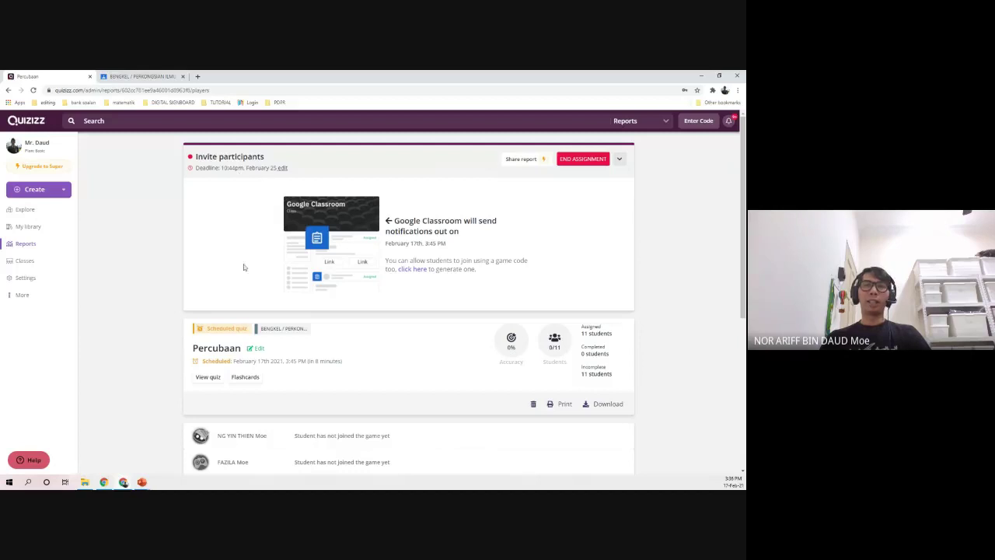
{"action": "scroll", "coordinate": [186, 334], "scroll_direction": "down", "scroll_amount": 6}
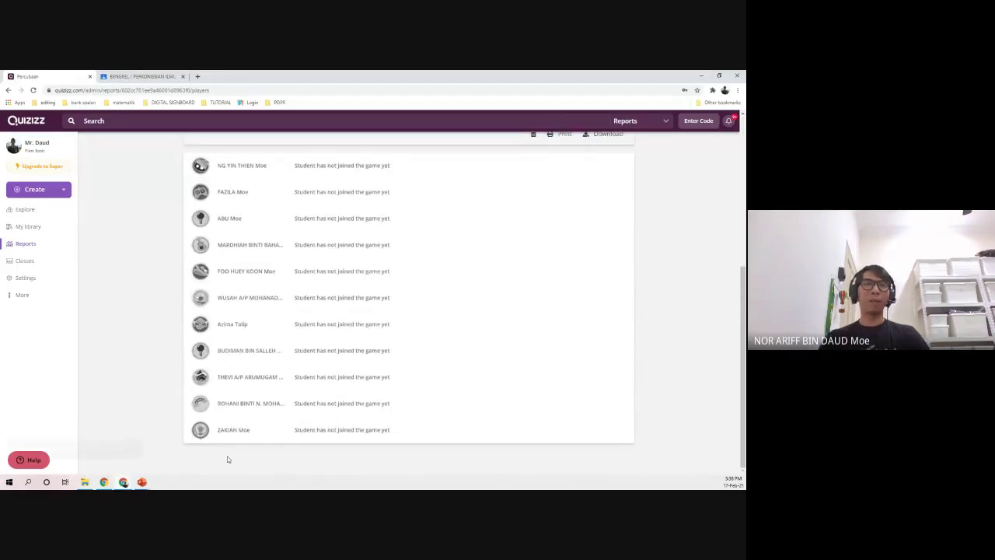
{"action": "scroll", "coordinate": [256, 412], "scroll_direction": "up", "scroll_amount": 2}
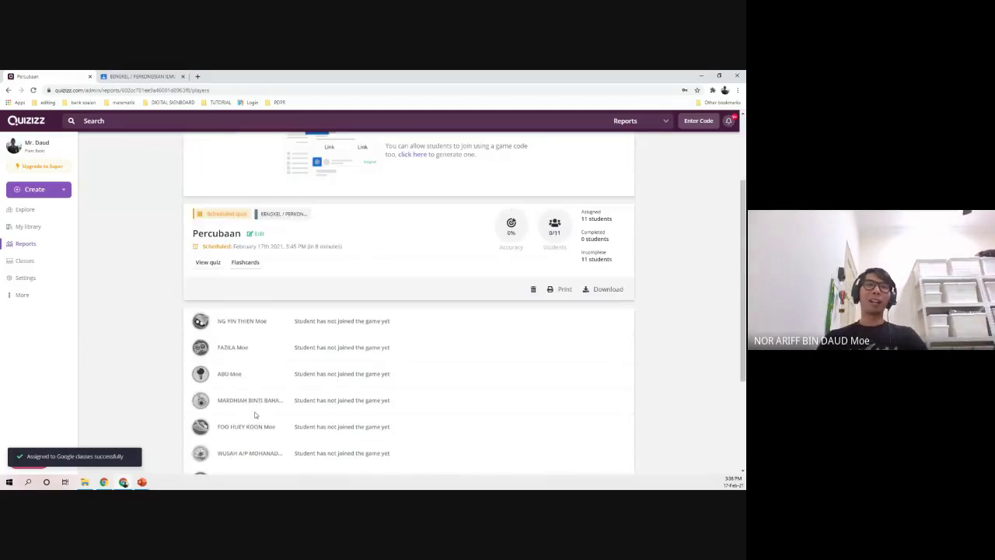
{"action": "scroll", "coordinate": [221, 352], "scroll_direction": "down", "scroll_amount": 1}
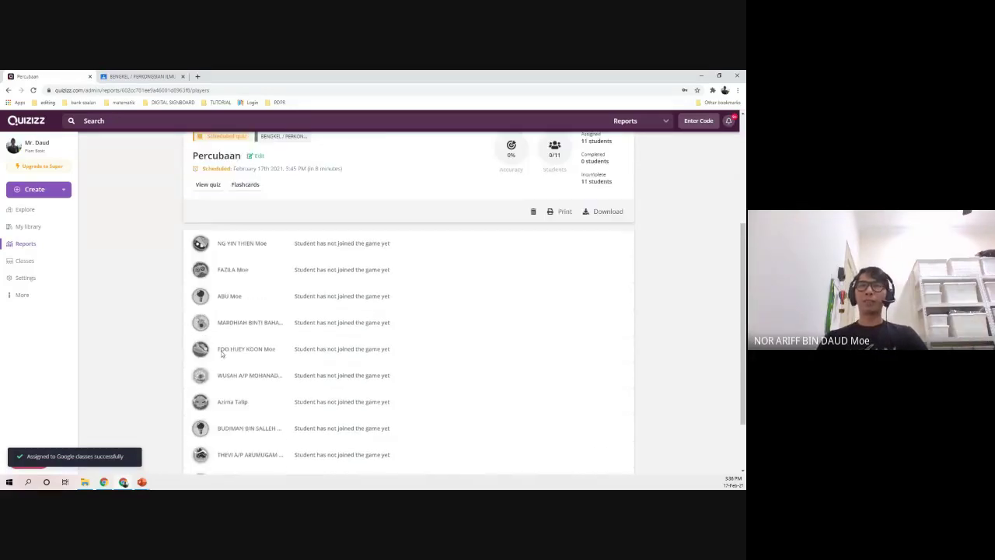
{"action": "scroll", "coordinate": [246, 323], "scroll_direction": "down", "scroll_amount": 1}
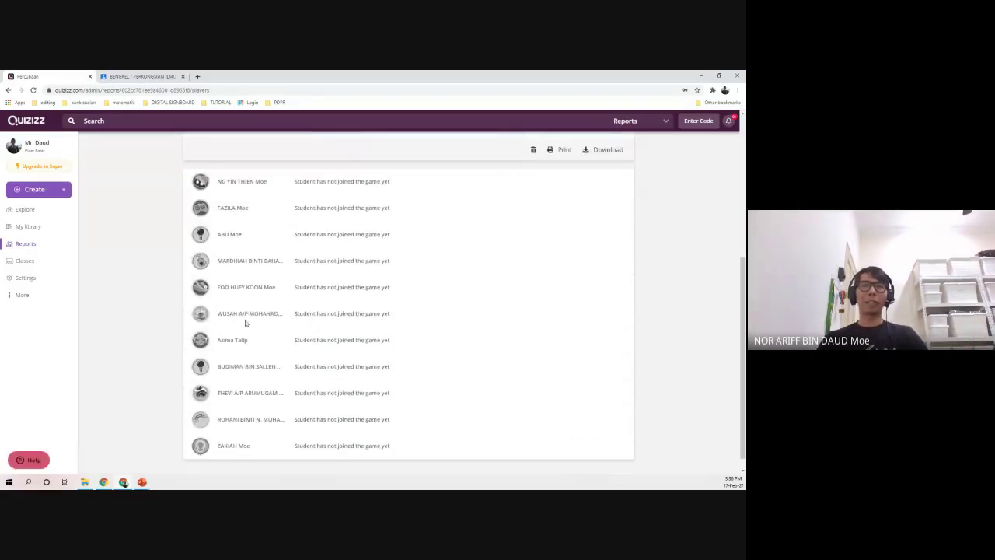
{"action": "scroll", "coordinate": [245, 322], "scroll_direction": "down", "scroll_amount": 1}
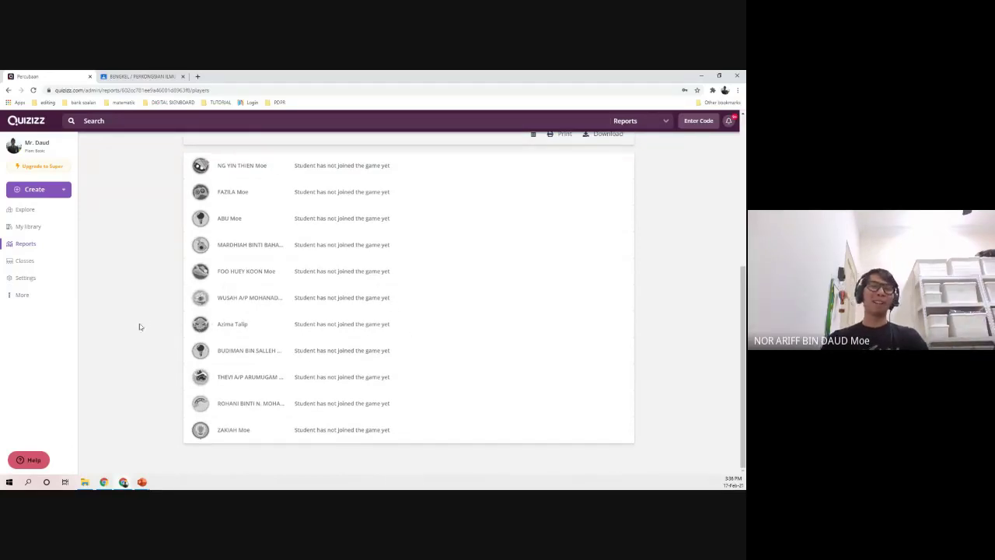
{"action": "scroll", "coordinate": [276, 262], "scroll_direction": "up", "scroll_amount": 1}
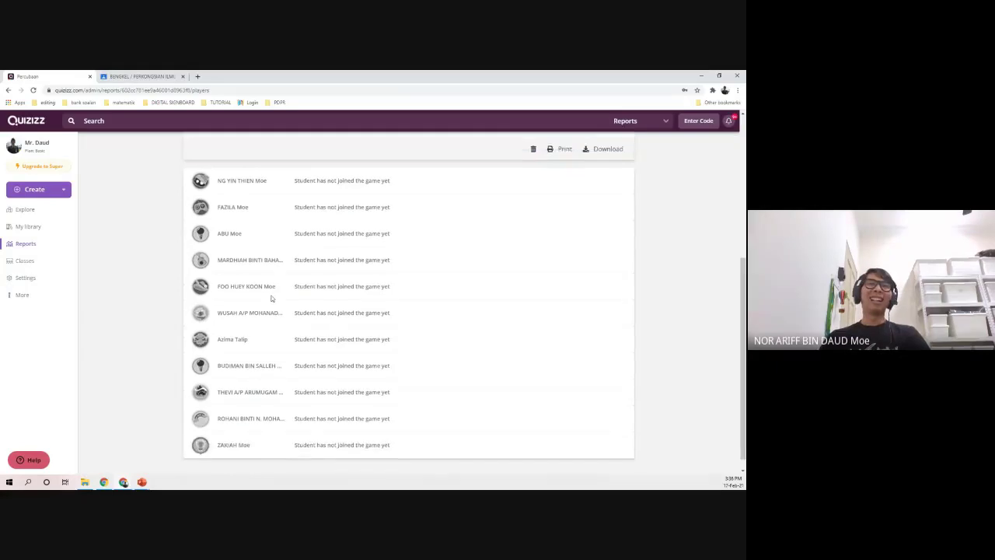
{"action": "scroll", "coordinate": [271, 298], "scroll_direction": "up", "scroll_amount": 4}
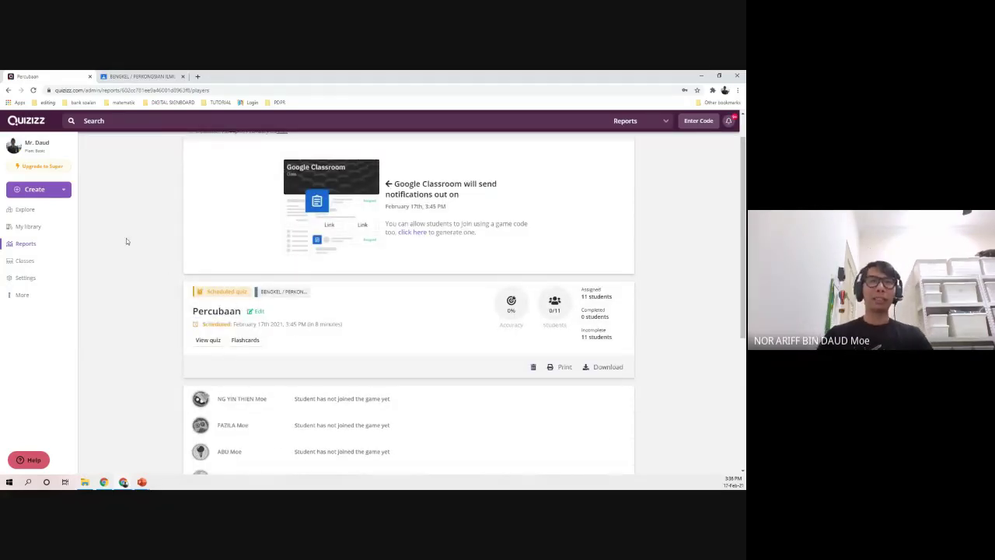
{"action": "left_click", "coordinate": [28, 226]}
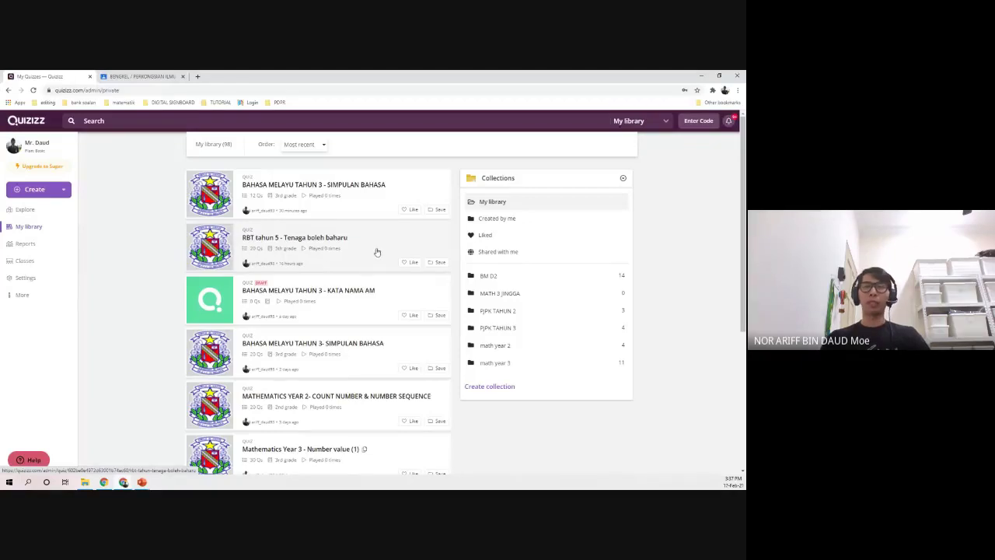
- Open 'RBT tahun 5 - Tenaga boleh baharu', browse its 20 questions, and choose Assign homework
{"action": "left_click", "coordinate": [355, 248]}
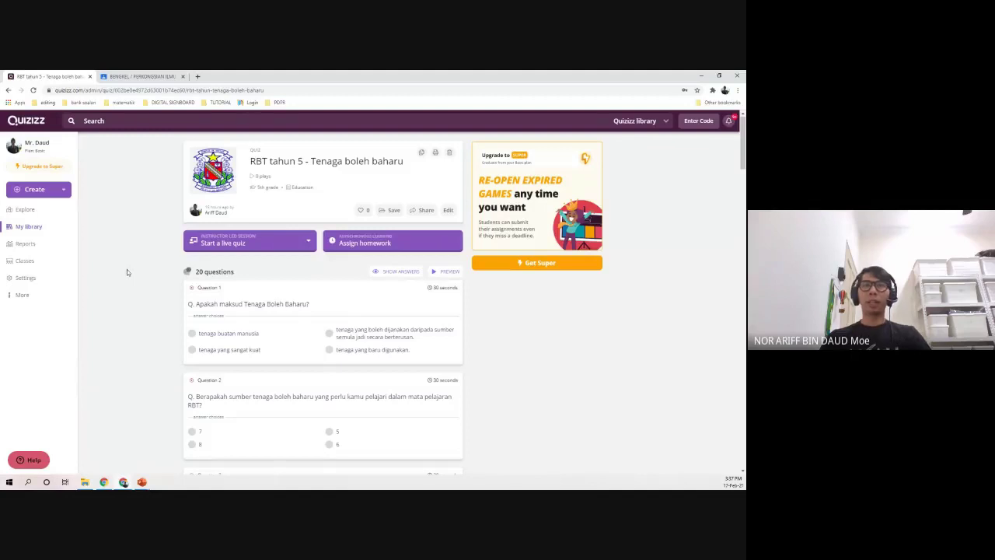
{"action": "scroll", "coordinate": [140, 292], "scroll_direction": "down", "scroll_amount": 1}
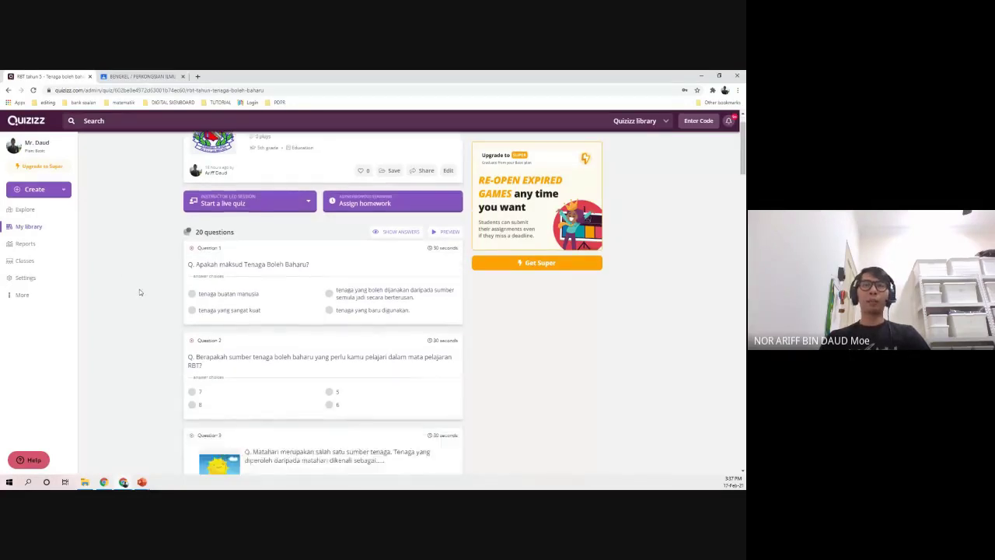
{"action": "scroll", "coordinate": [140, 293], "scroll_direction": "down", "scroll_amount": 2}
{"action": "scroll", "coordinate": [139, 292], "scroll_direction": "up", "scroll_amount": 3}
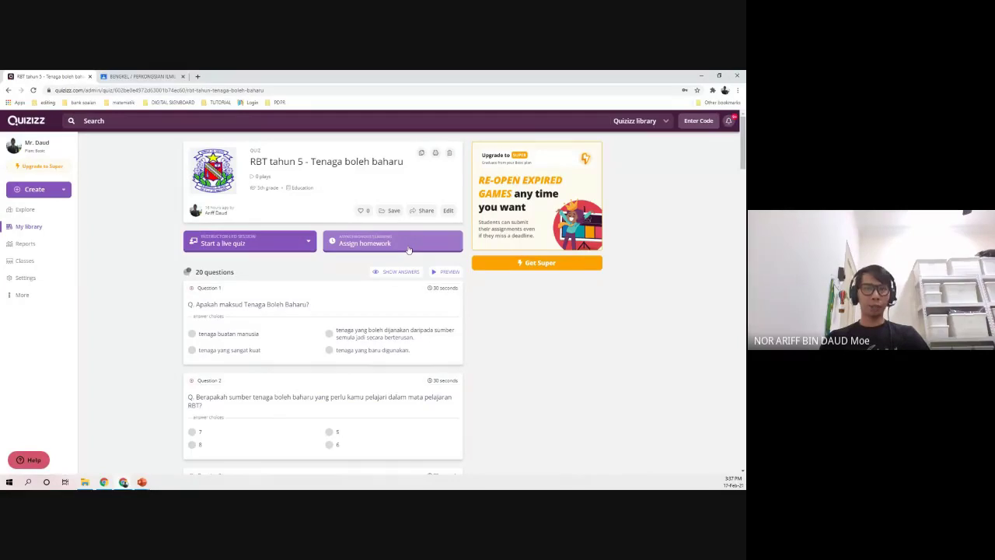
{"action": "left_click", "coordinate": [408, 243]}
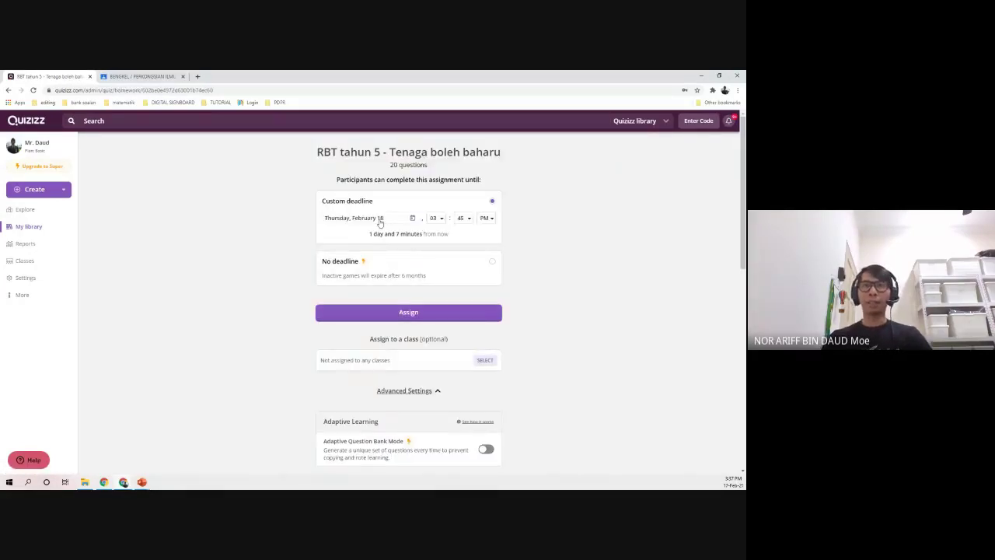
- Set the RBT tahun 5 homework deadline to February 25 at 10:00 PM and assign it
{"action": "left_click", "coordinate": [379, 220]}
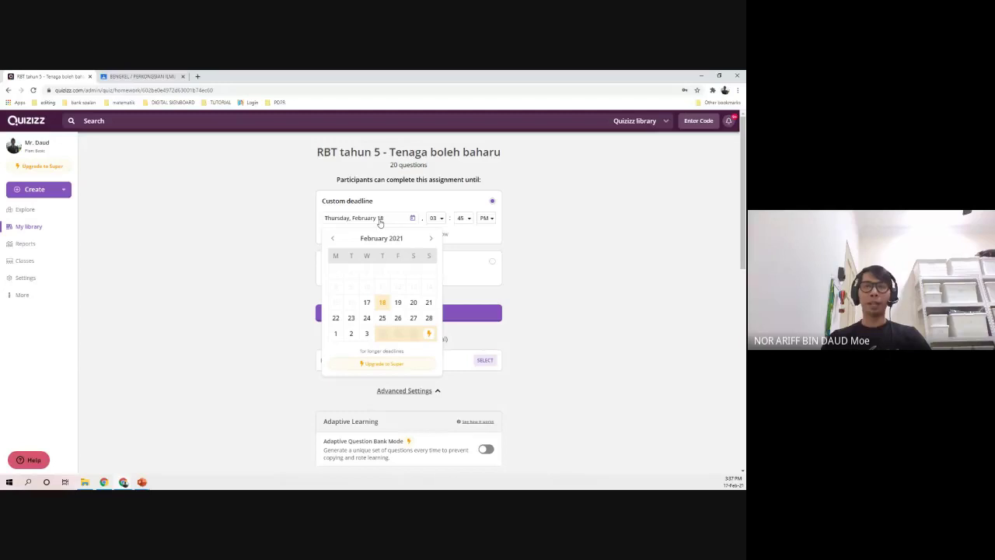
{"action": "left_click", "coordinate": [382, 318]}
{"action": "left_click", "coordinate": [436, 217]}
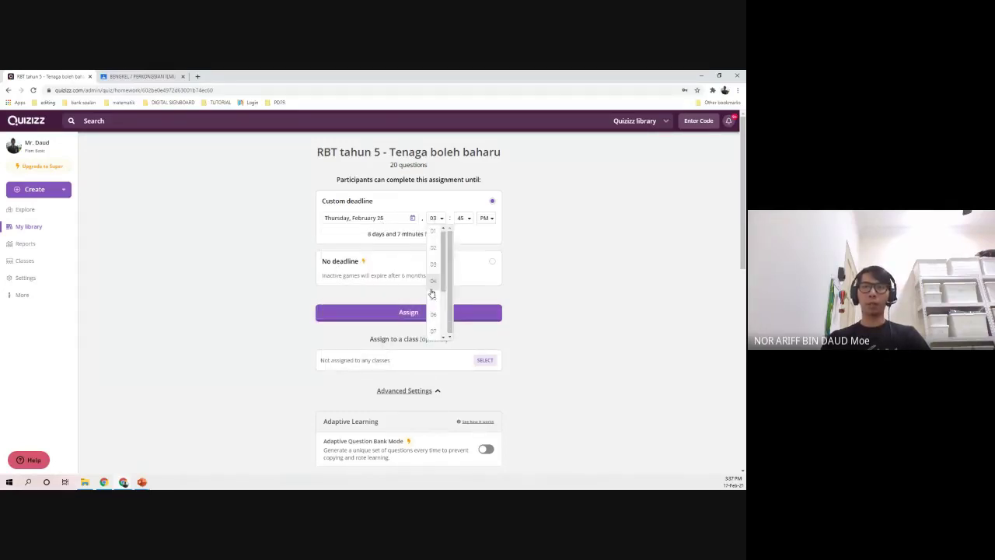
{"action": "scroll", "coordinate": [432, 293], "scroll_direction": "down", "scroll_amount": 3}
{"action": "left_click", "coordinate": [433, 303]}
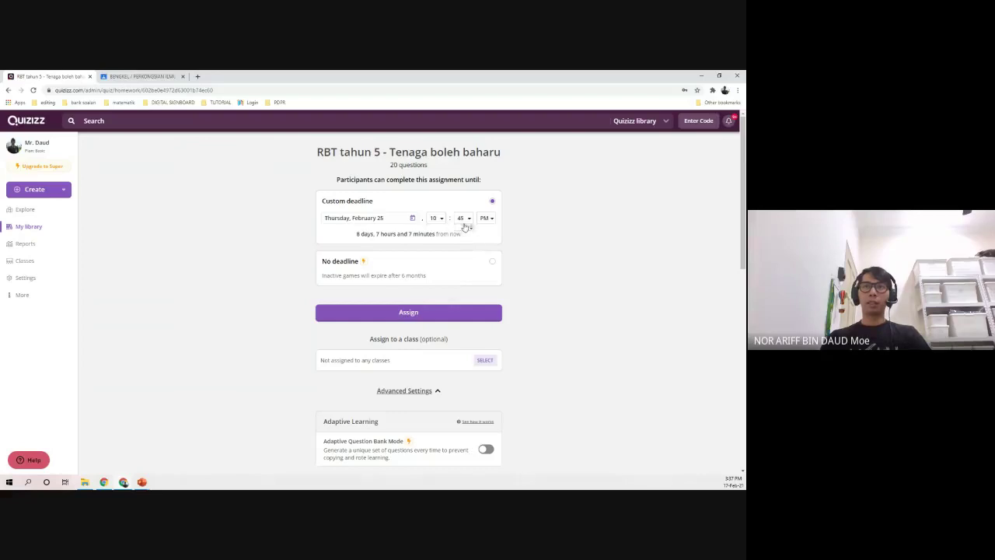
{"action": "left_click", "coordinate": [464, 220]}
{"action": "left_click", "coordinate": [463, 232]}
{"action": "scroll", "coordinate": [272, 263], "scroll_direction": "down", "scroll_amount": 3}
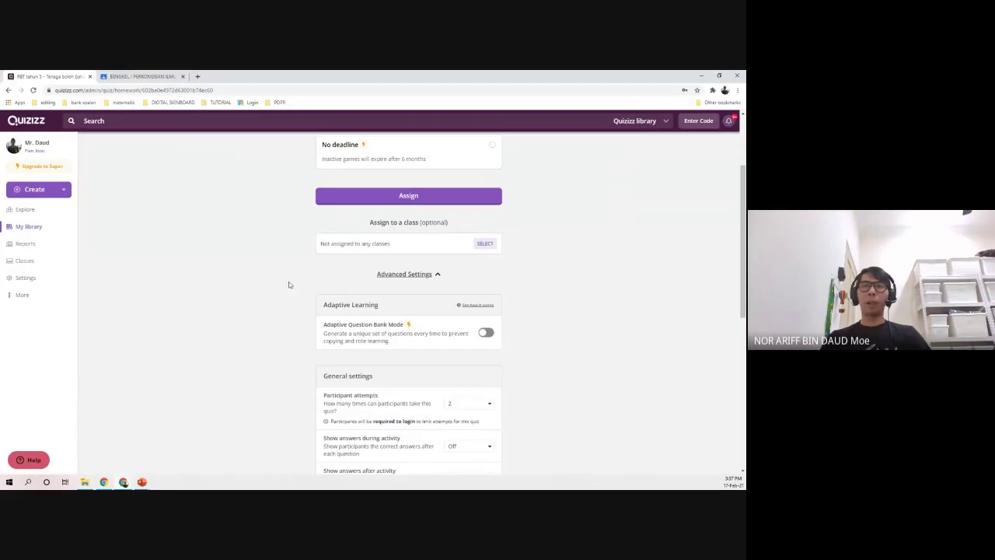
{"action": "scroll", "coordinate": [292, 303], "scroll_direction": "down", "scroll_amount": 4}
{"action": "scroll", "coordinate": [442, 373], "scroll_direction": "down", "scroll_amount": 5}
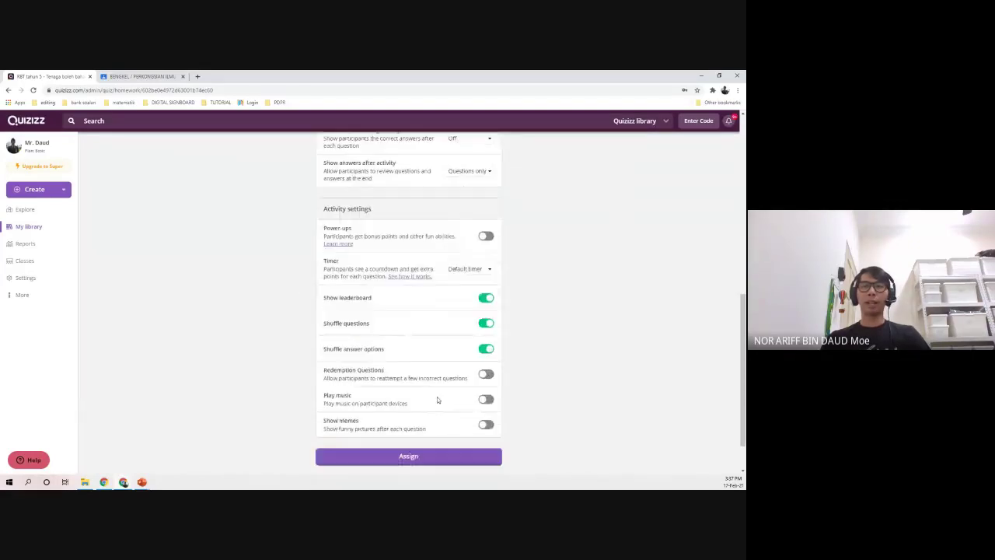
{"action": "scroll", "coordinate": [306, 350], "scroll_direction": "up", "scroll_amount": 10}
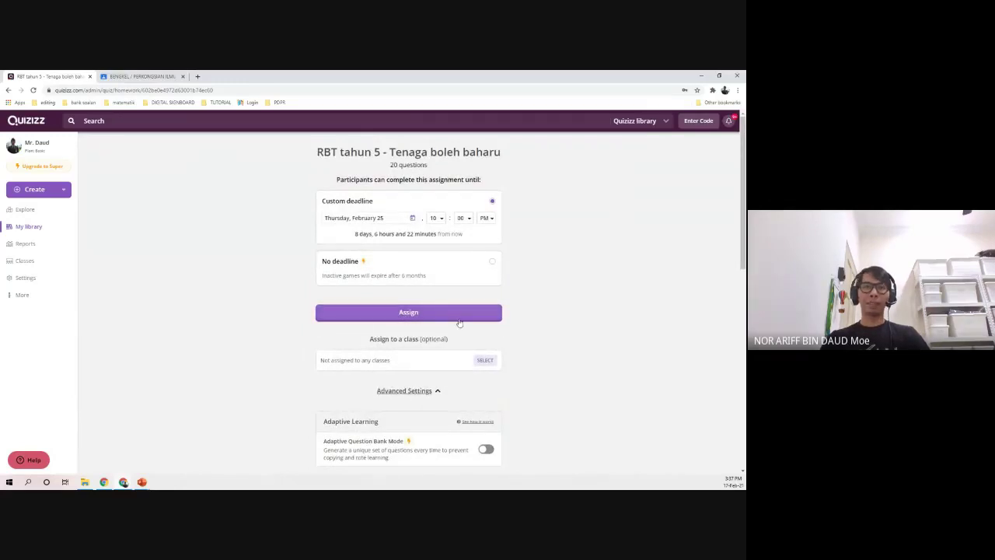
{"action": "left_click", "coordinate": [458, 314]}
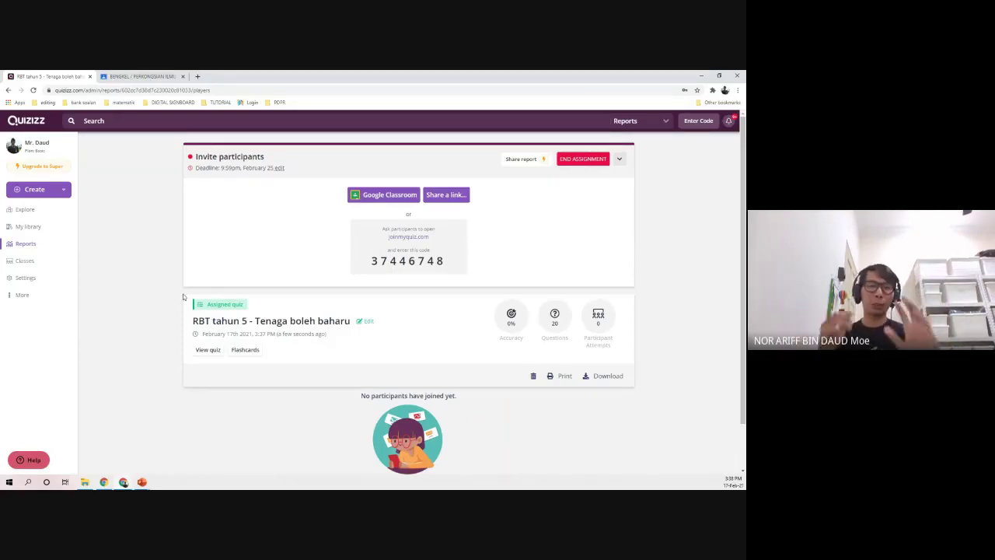
- Copy the assignment's join link from the Share a link dialog, then close the dialog
{"action": "left_click_drag", "start_coordinate": [369, 262], "coordinate": [450, 265]}
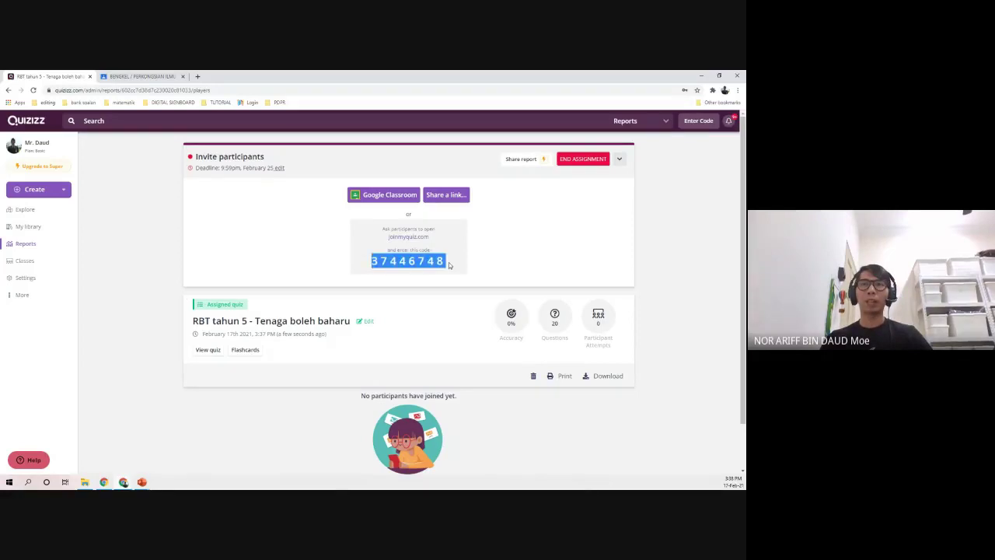
{"action": "left_click", "coordinate": [464, 263]}
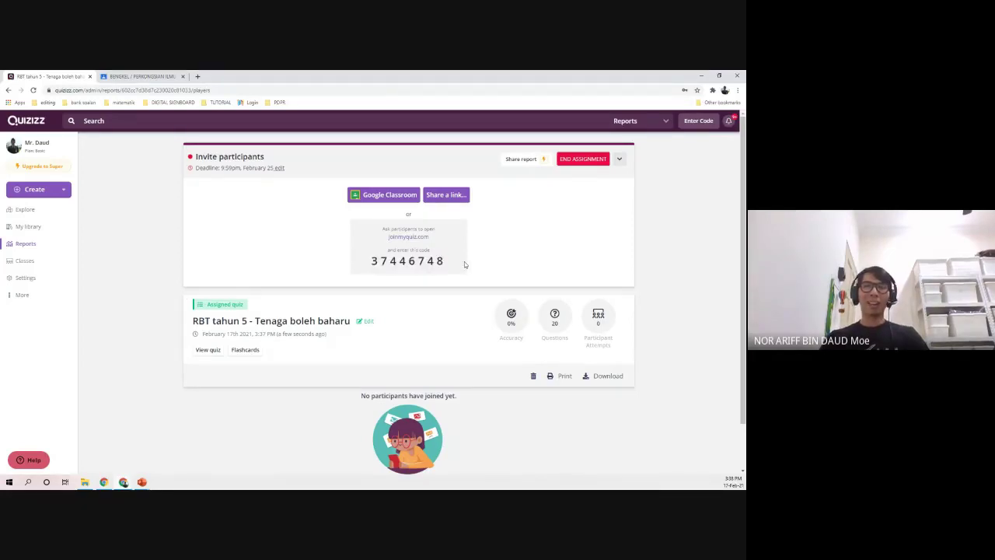
{"action": "left_click", "coordinate": [452, 201]}
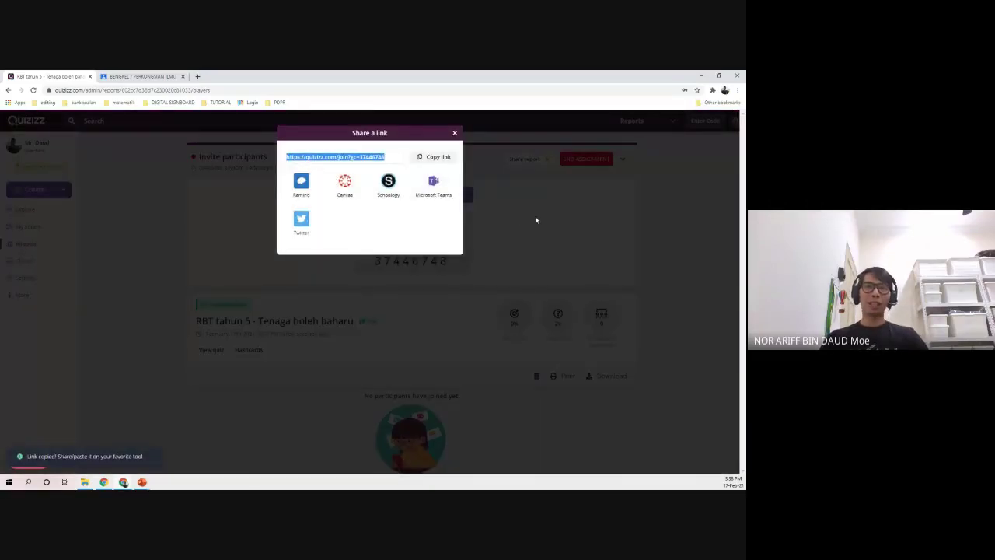
{"action": "left_click_drag", "start_coordinate": [386, 157], "coordinate": [283, 159]}
{"action": "left_click", "coordinate": [100, 349]}
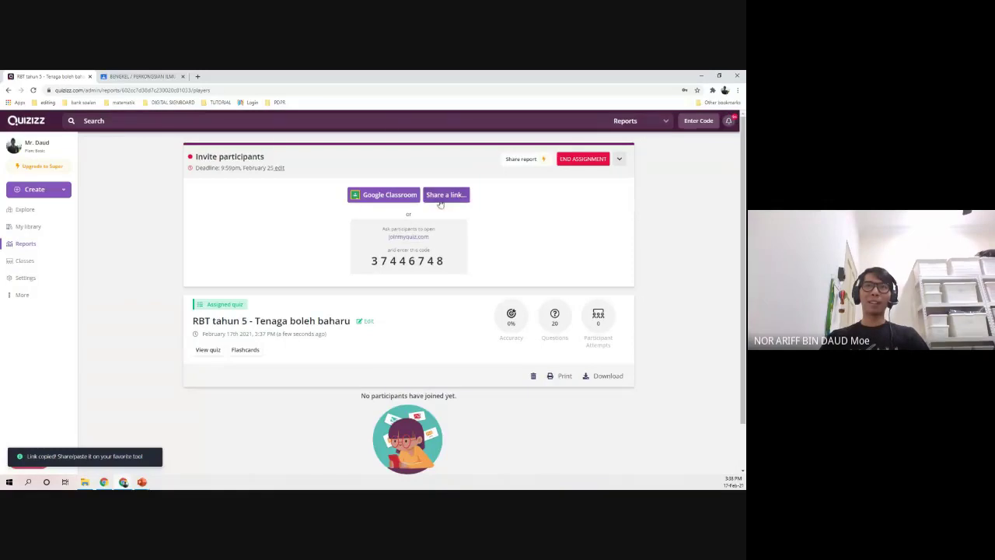
{"action": "left_click", "coordinate": [445, 198]}
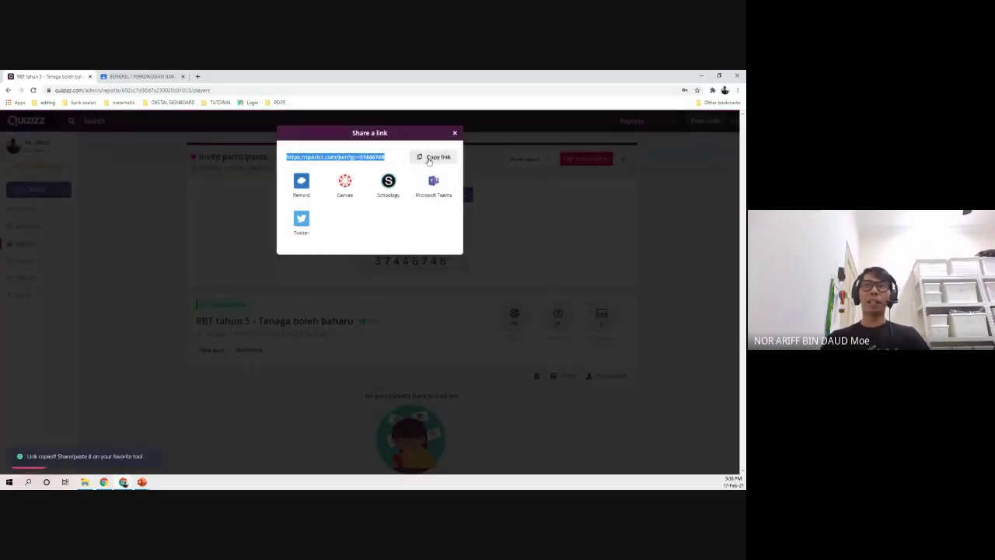
{"action": "left_click", "coordinate": [428, 158]}
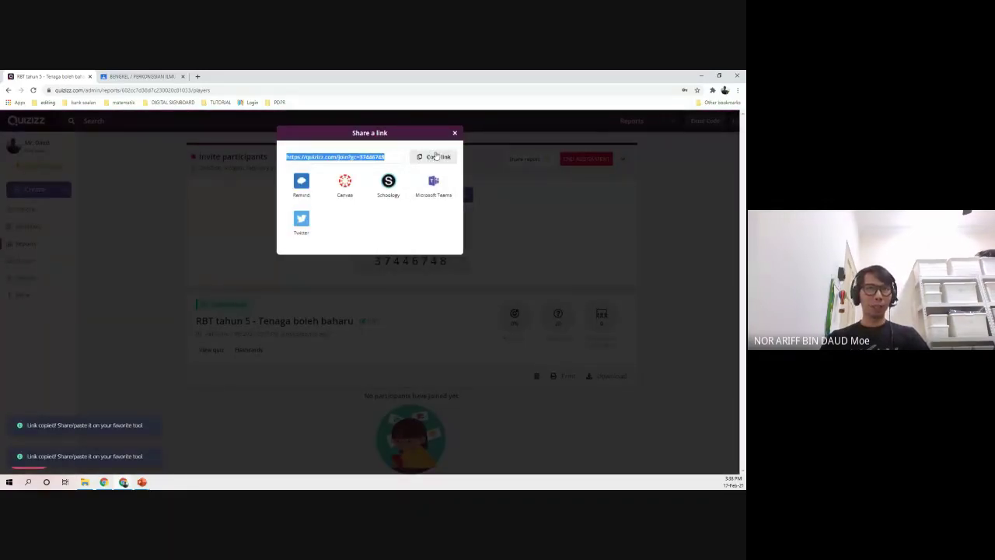
{"action": "left_click", "coordinate": [454, 133]}
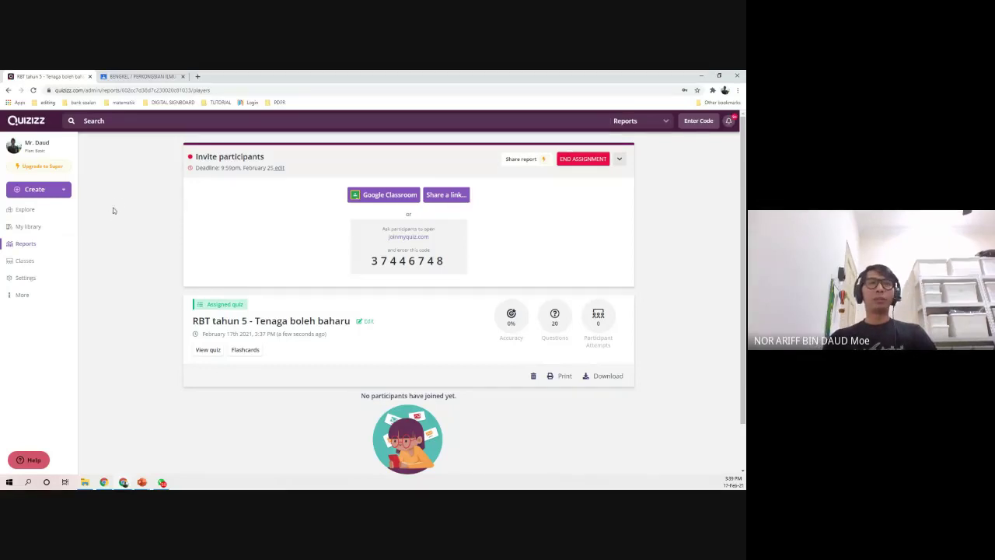
- Reload Google Classroom and view the current class's Classwork page
{"action": "left_click", "coordinate": [131, 76]}
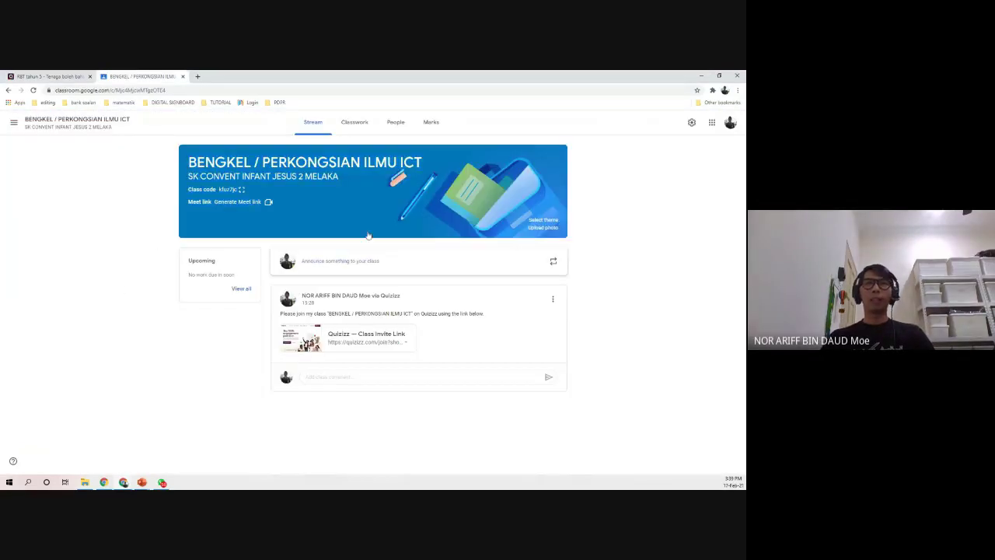
{"action": "key", "text": "F5"}
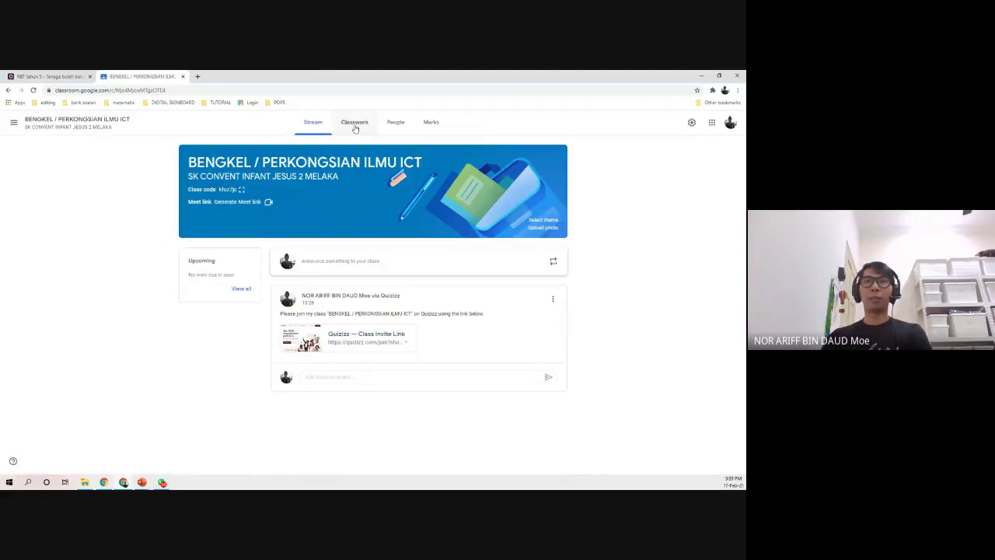
{"action": "left_click", "coordinate": [348, 126]}
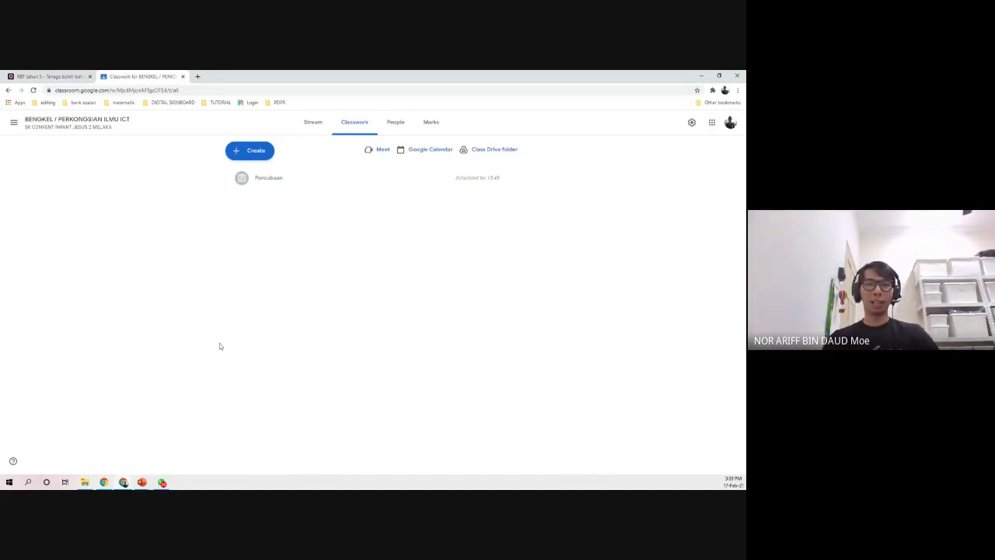
- Switch to the 3 JINGGA (MATHEMATICS) class and browse its Classwork list
{"action": "left_click", "coordinate": [13, 122]}
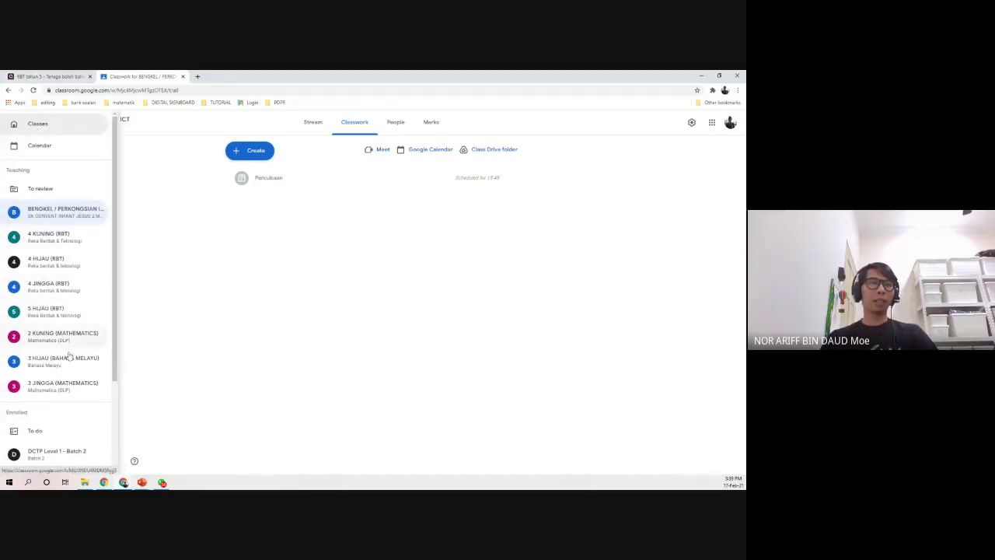
{"action": "left_click", "coordinate": [49, 385]}
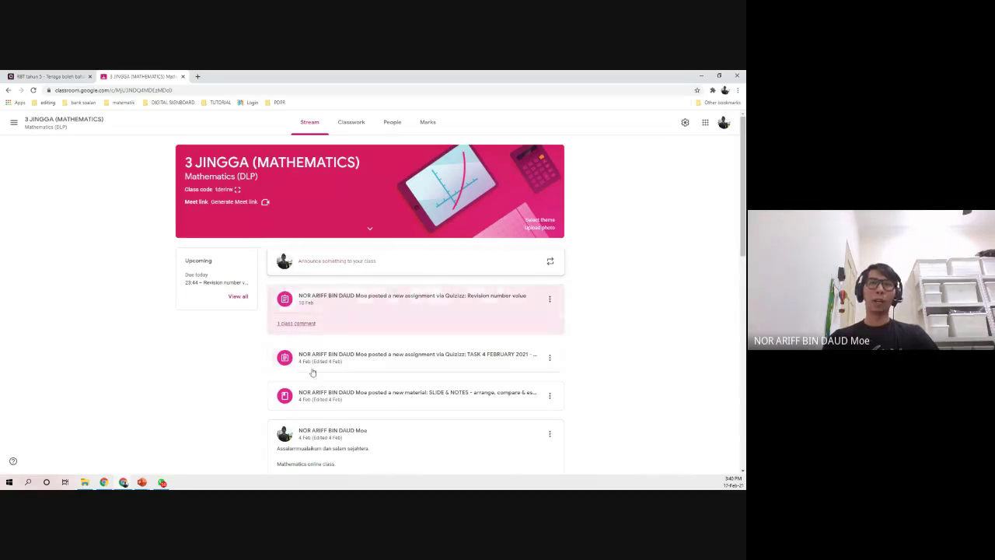
{"action": "left_click", "coordinate": [347, 125]}
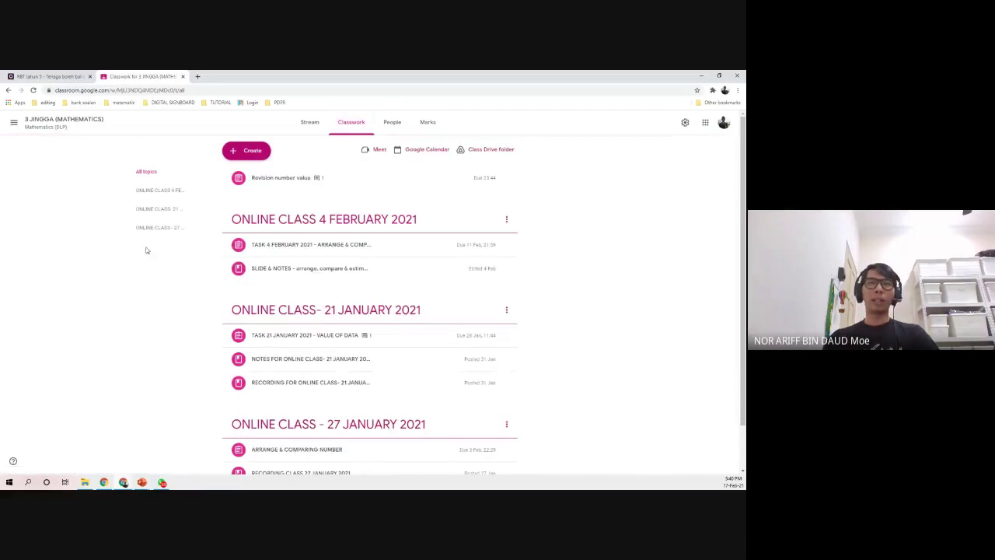
{"action": "scroll", "coordinate": [334, 319], "scroll_direction": "down", "scroll_amount": 2}
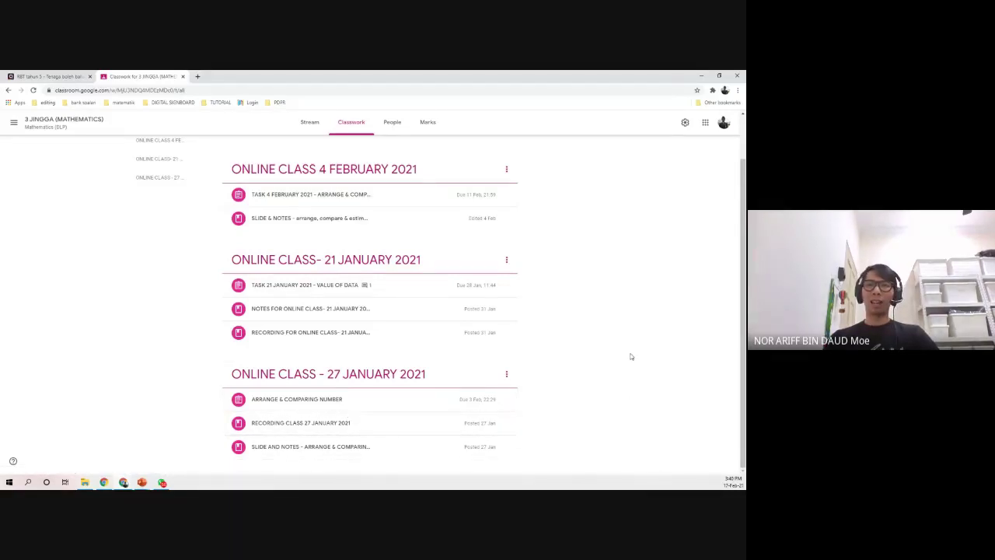
{"action": "scroll", "coordinate": [399, 229], "scroll_direction": "up", "scroll_amount": 1}
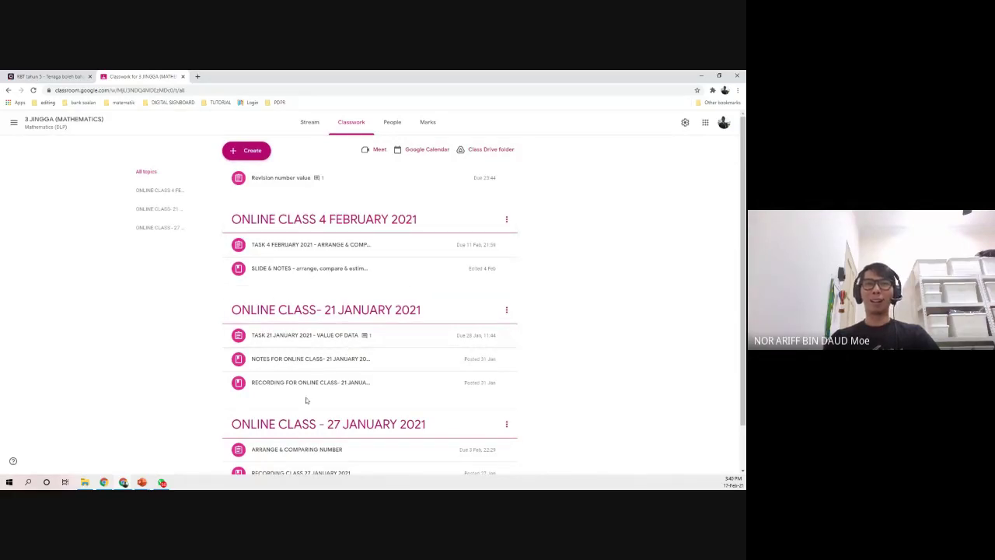
{"action": "scroll", "coordinate": [254, 419], "scroll_direction": "down", "scroll_amount": 1}
{"action": "scroll", "coordinate": [456, 383], "scroll_direction": "up", "scroll_amount": 1}
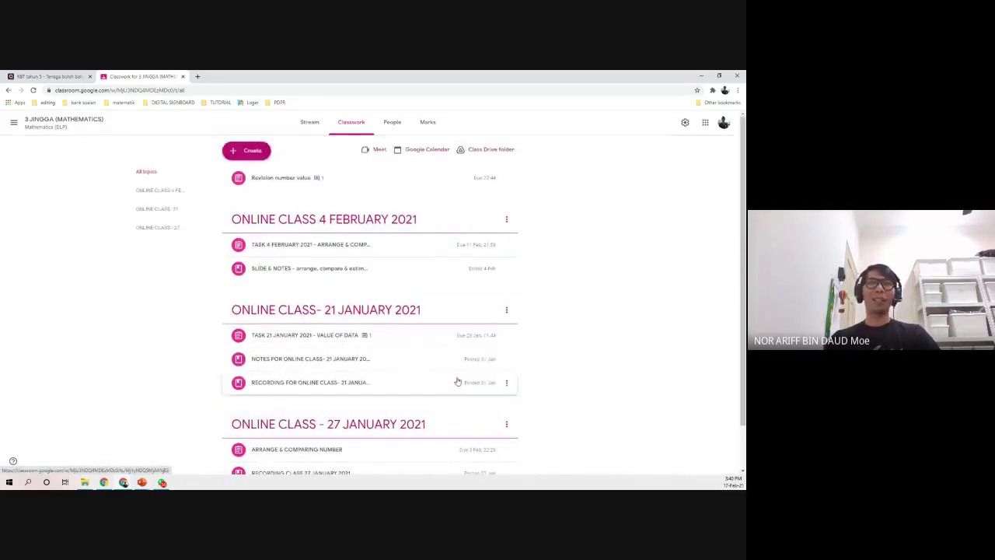
- Bring up the Create menu of new classwork choices
{"action": "left_click", "coordinate": [258, 155]}
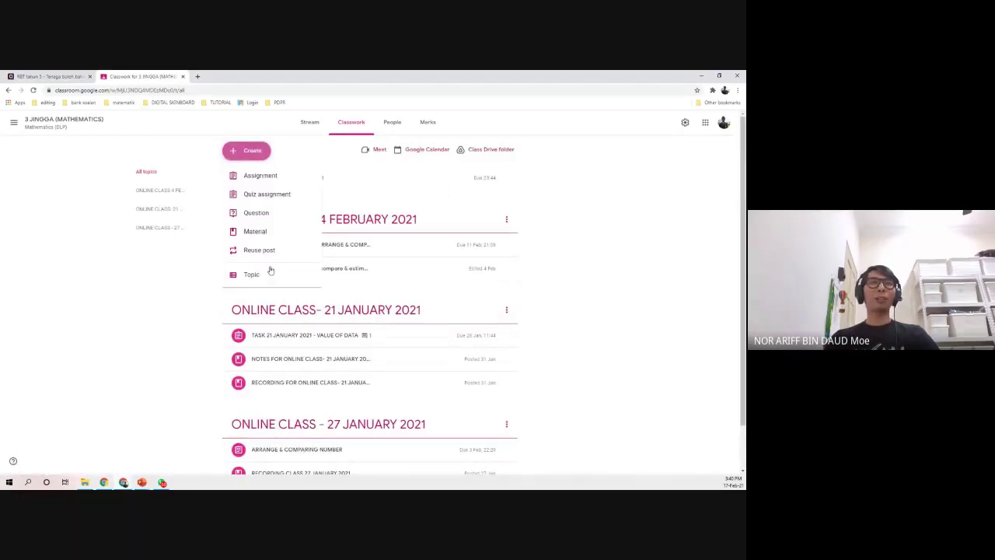
{"action": "left_click", "coordinate": [604, 195]}
{"action": "left_click", "coordinate": [251, 158]}
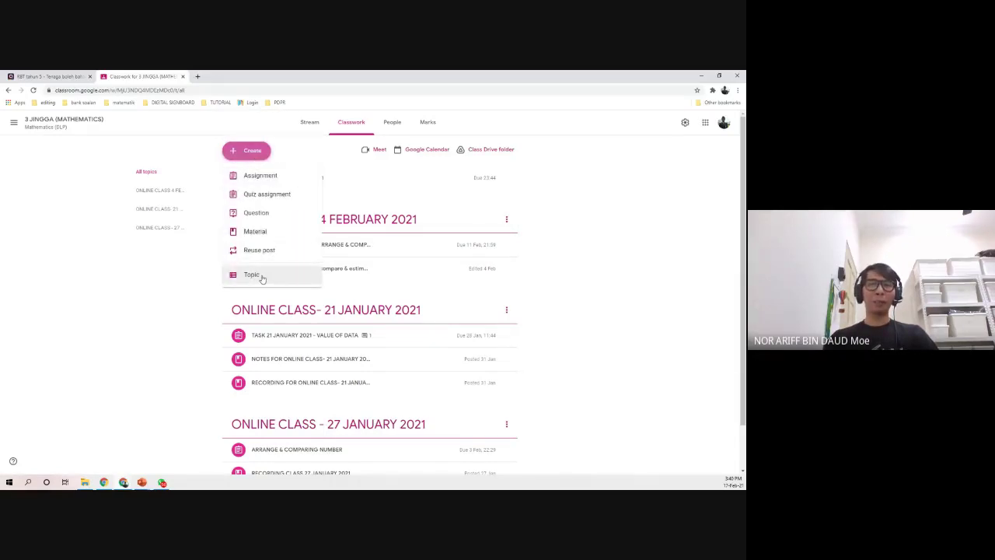
{"action": "left_click", "coordinate": [164, 288]}
{"action": "left_click", "coordinate": [248, 151]}
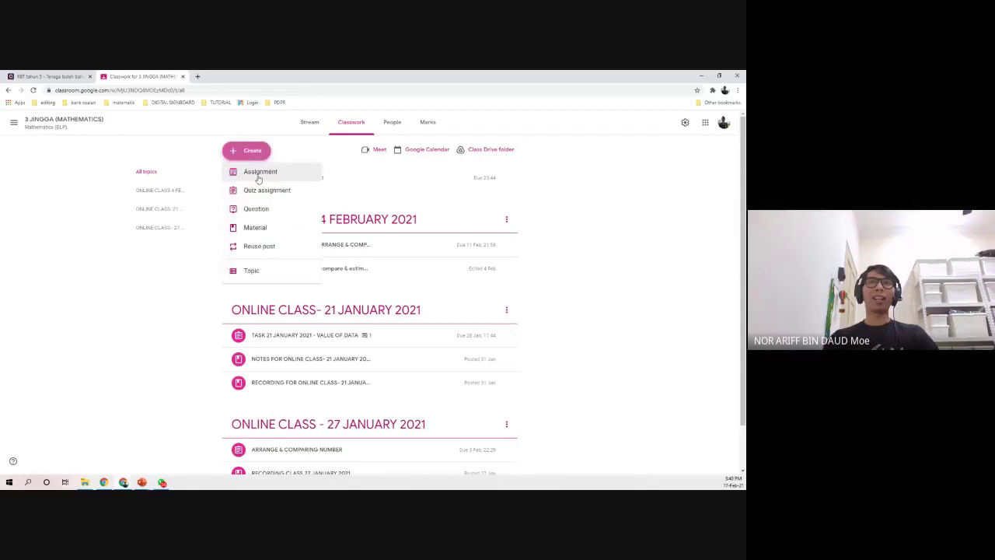
- Add a new classwork topic named 'ONLINE CLASS 18 FEBRUARY 2021'
{"action": "left_click", "coordinate": [254, 271]}
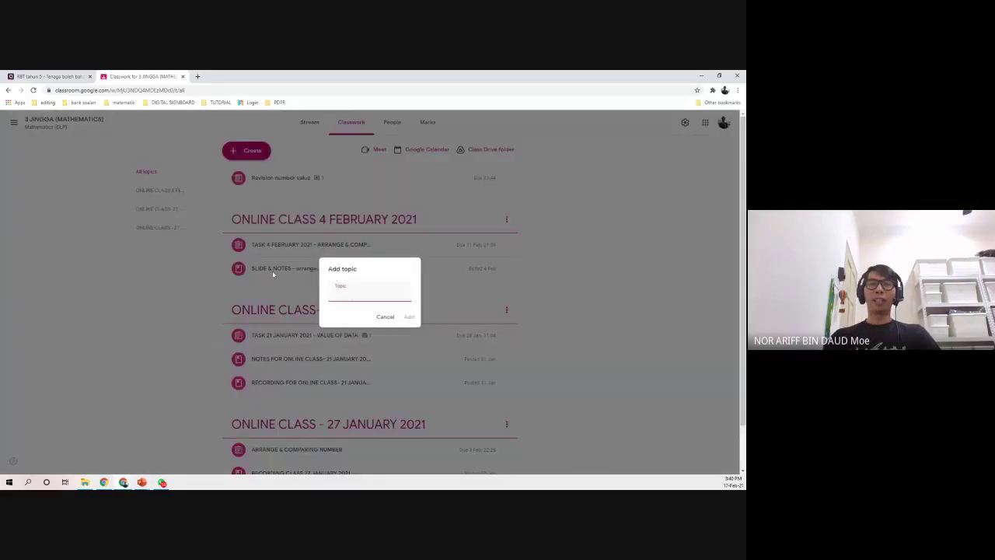
{"action": "left_click", "coordinate": [346, 288]}
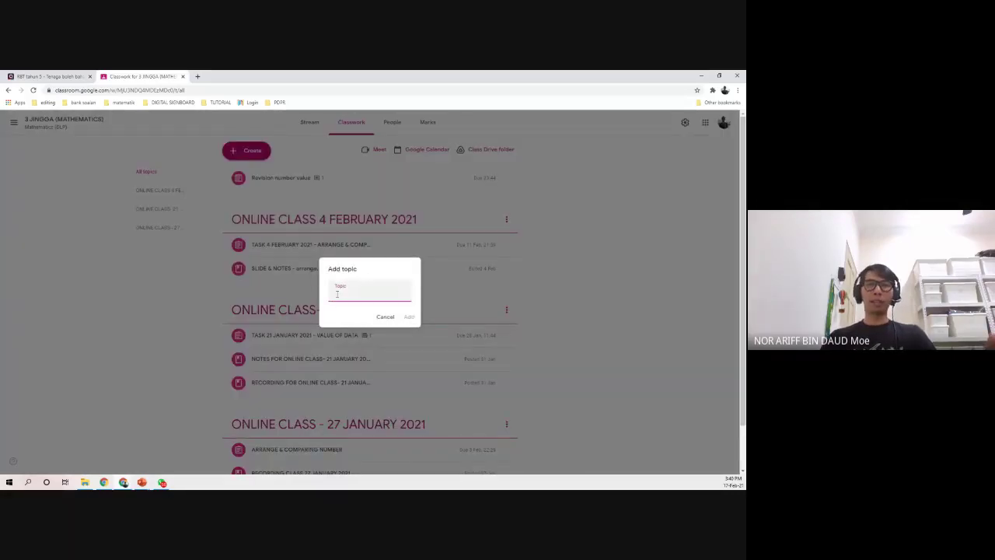
{"action": "type", "text": "ONLINE"}
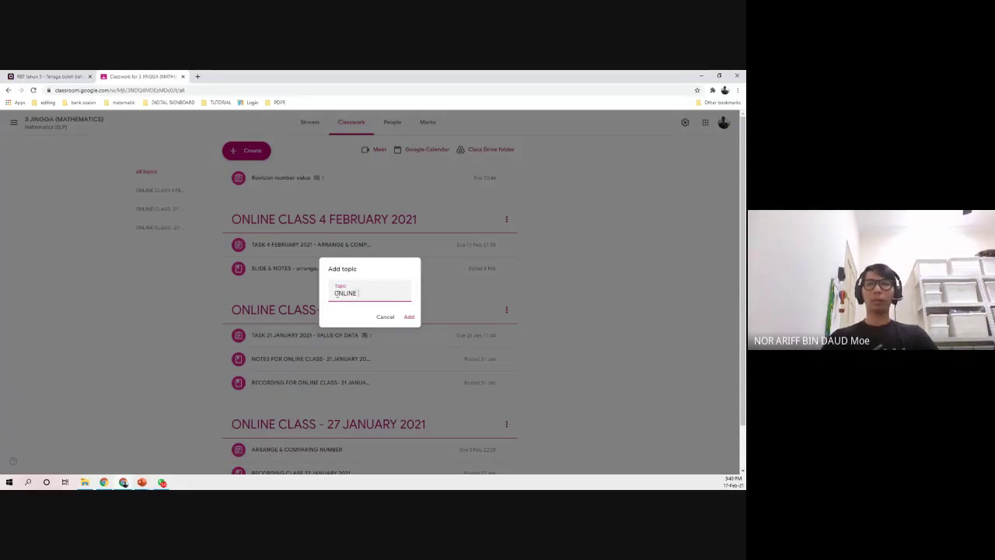
{"action": "type", "text": "CLASS 18 FEB"}
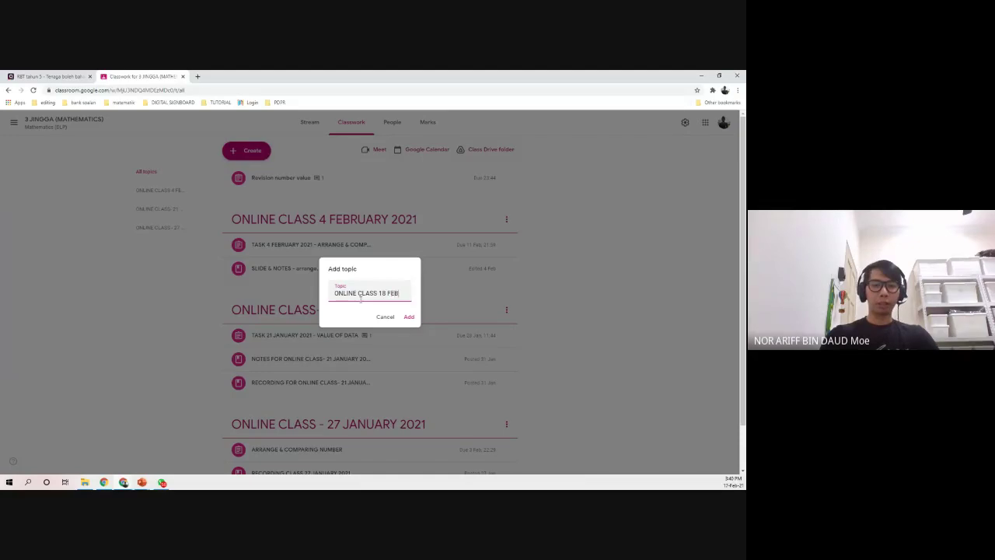
{"action": "type", "text": "RUARY 2021"}
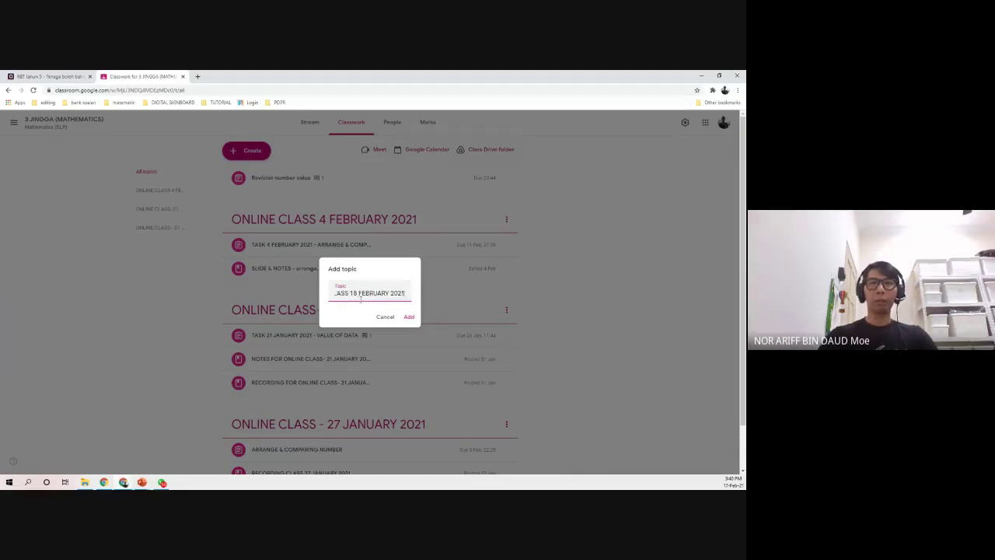
{"action": "left_click", "coordinate": [410, 317]}
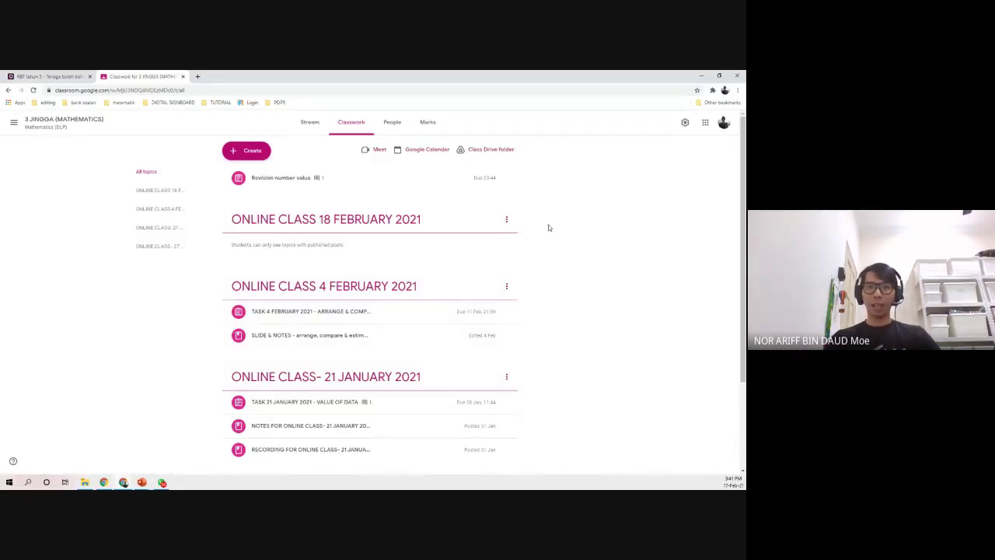
{"action": "scroll", "coordinate": [163, 290], "scroll_direction": "down", "scroll_amount": 1}
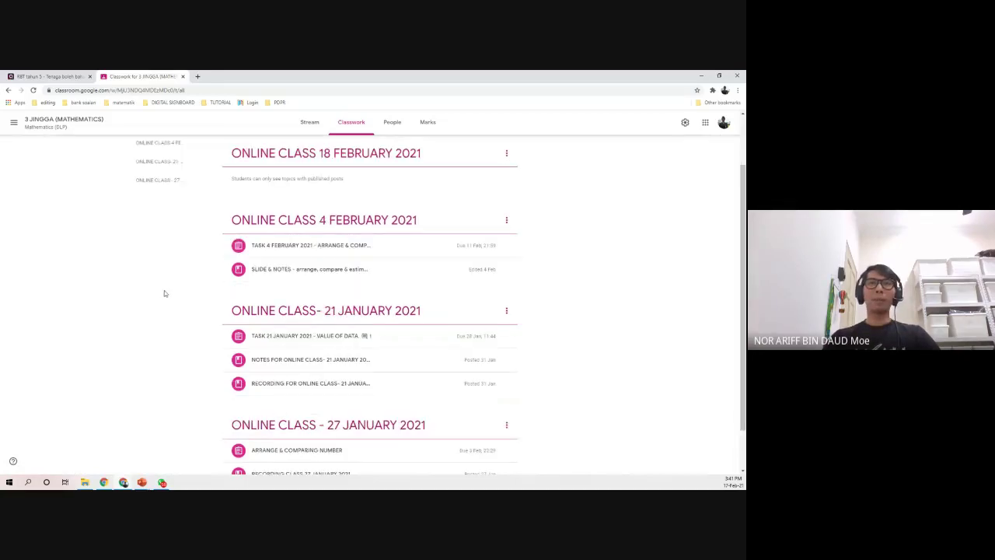
{"action": "left_click", "coordinate": [285, 260]}
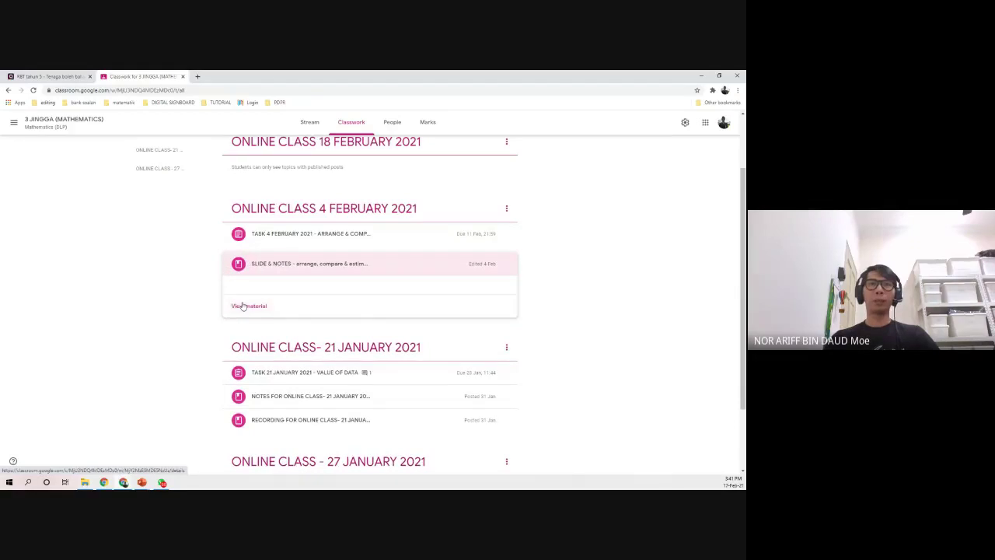
{"action": "left_click", "coordinate": [245, 305]}
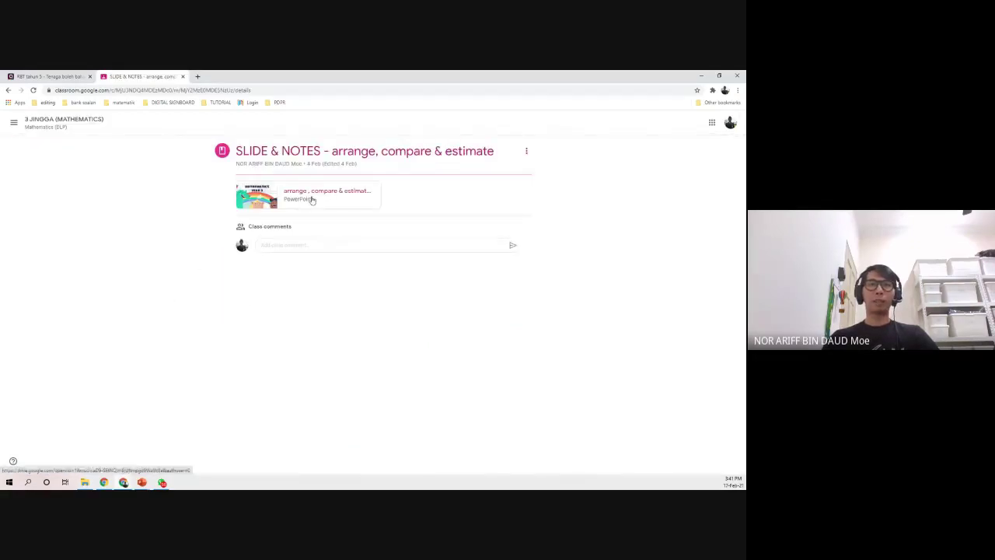
{"action": "left_click", "coordinate": [311, 201]}
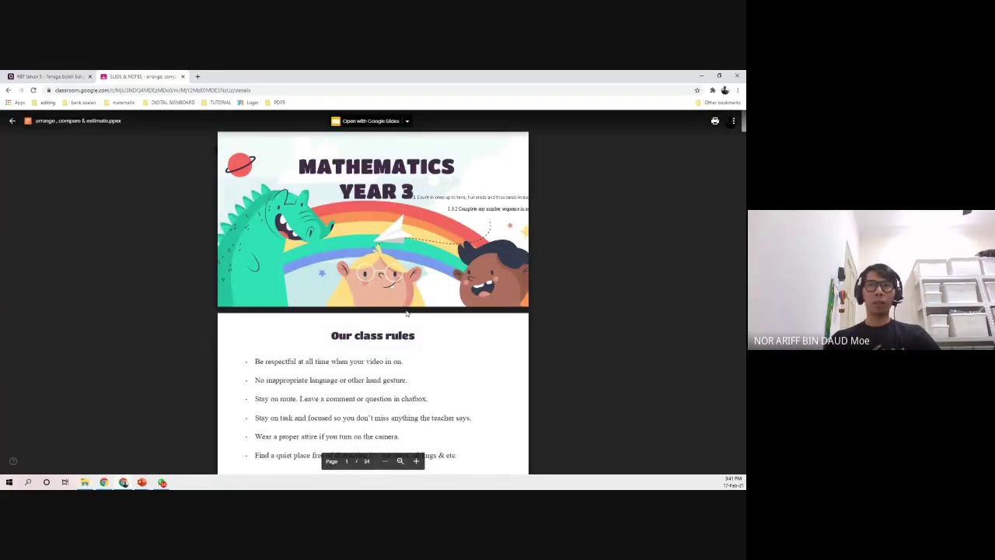
{"action": "scroll", "coordinate": [519, 255], "scroll_direction": "down", "scroll_amount": 11}
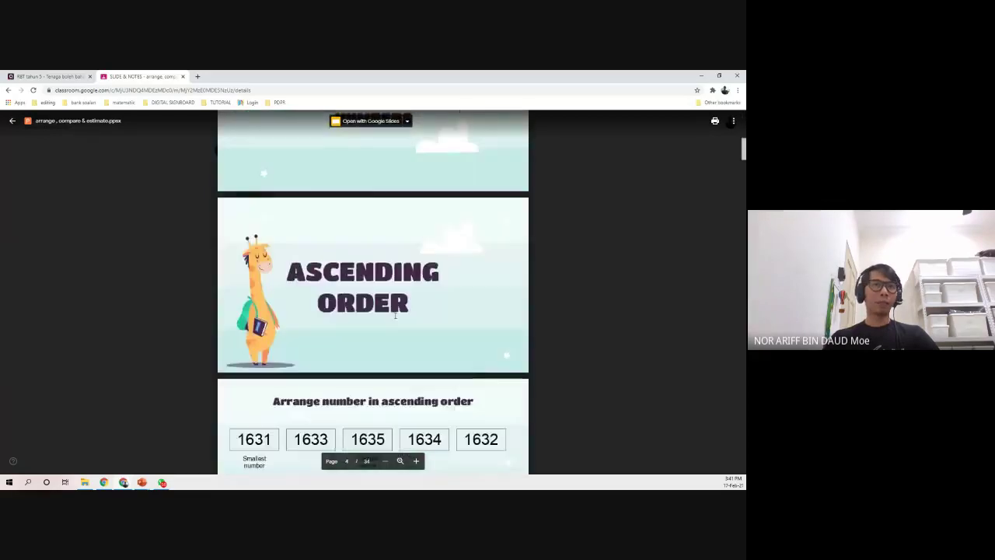
{"action": "scroll", "coordinate": [393, 313], "scroll_direction": "down", "scroll_amount": 8}
{"action": "left_click", "coordinate": [12, 121]}
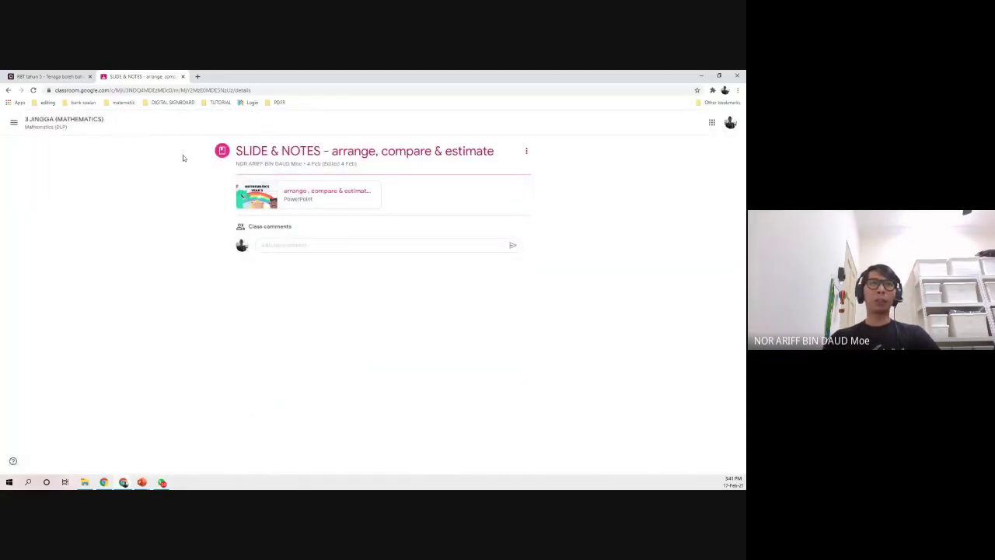
{"action": "left_click", "coordinate": [7, 91]}
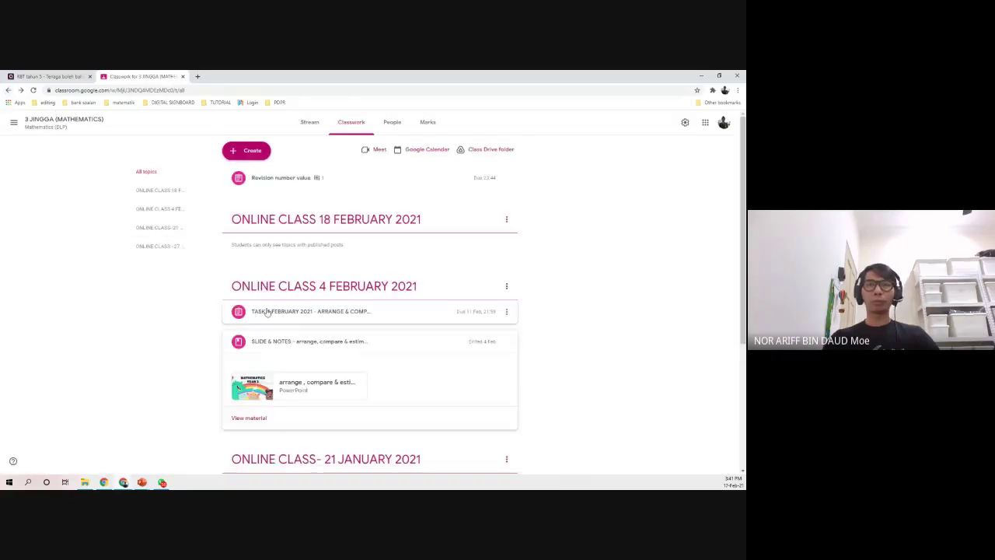
- Start a material titled 'SLIDES & NOTES - DIVISION' and choose to attach a file
{"action": "left_click", "coordinate": [245, 156]}
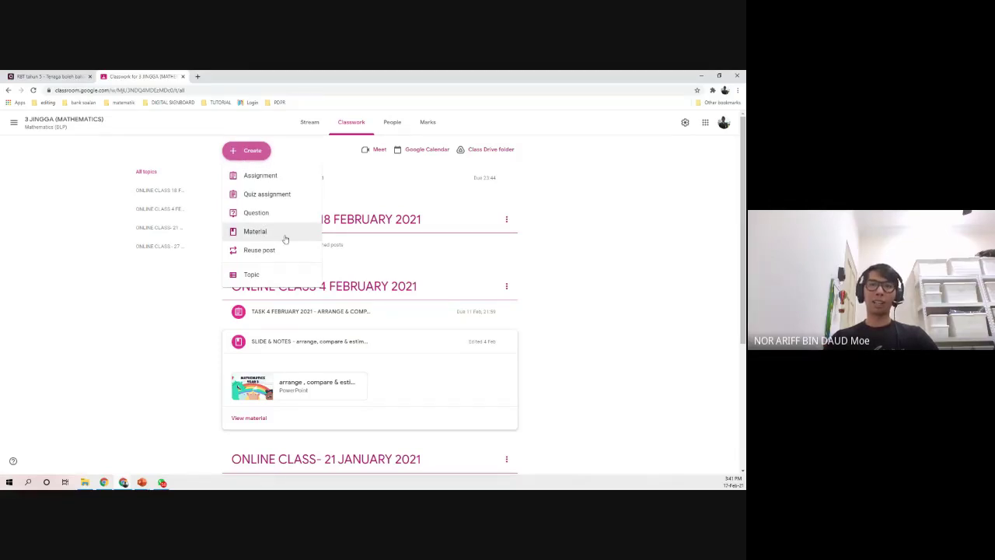
{"action": "left_click", "coordinate": [246, 150]}
{"action": "left_click", "coordinate": [245, 150]}
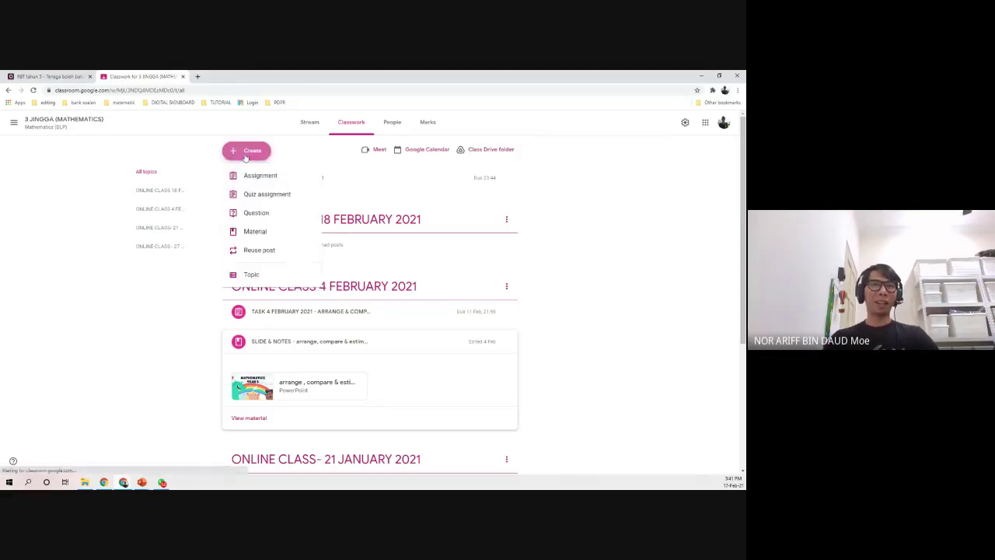
{"action": "left_click", "coordinate": [280, 234]}
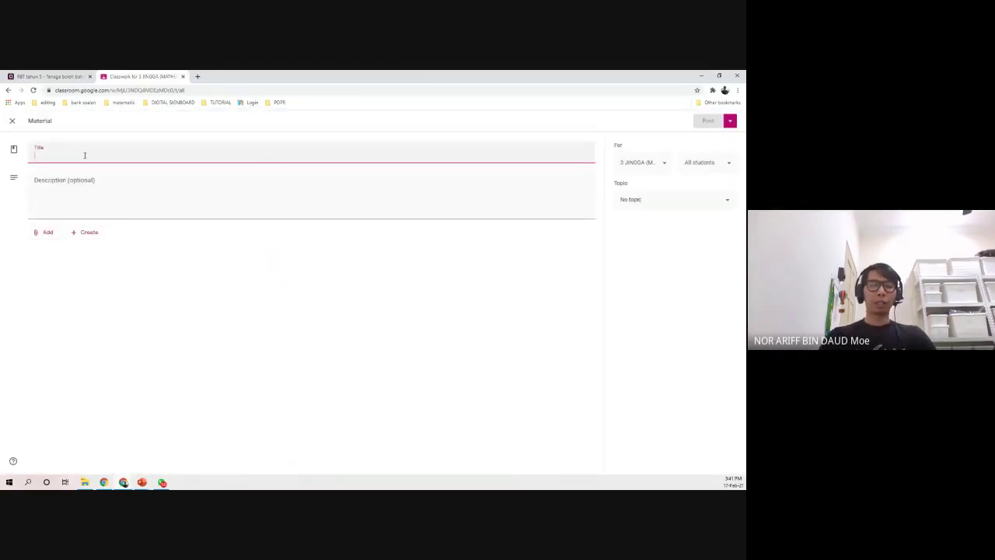
{"action": "type", "text": "SL"}
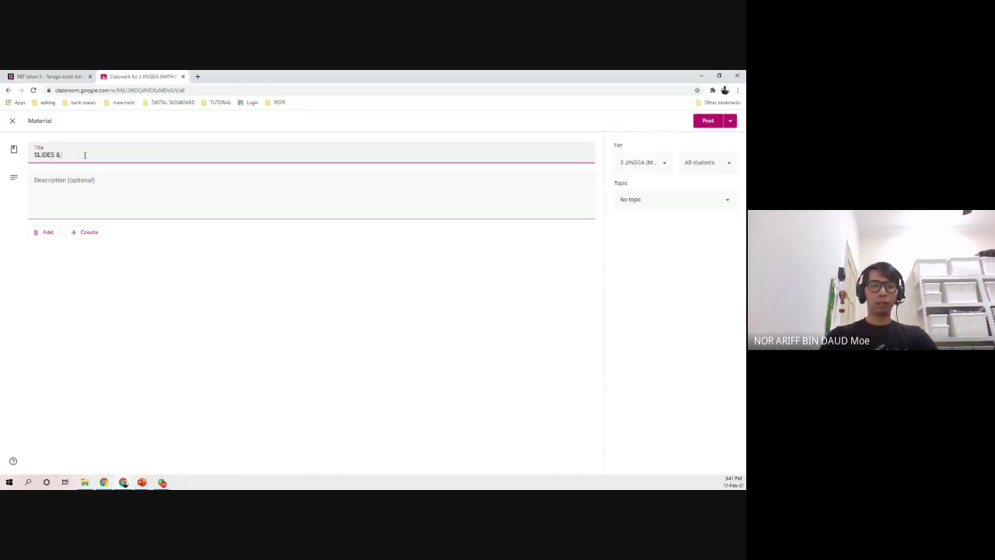
{"action": "type", "text": "IDES & NOTES "}
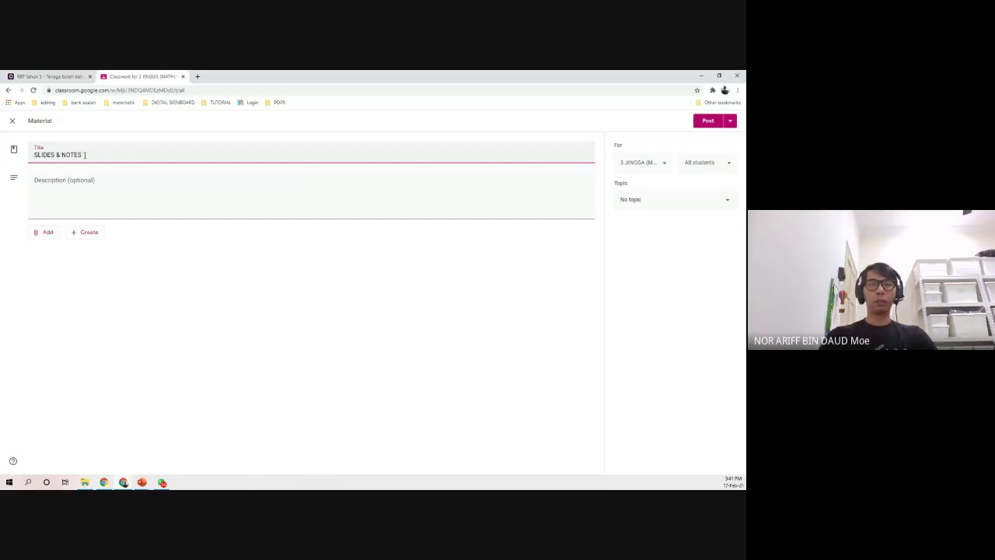
{"action": "type", "text": "-[DIVISI"}
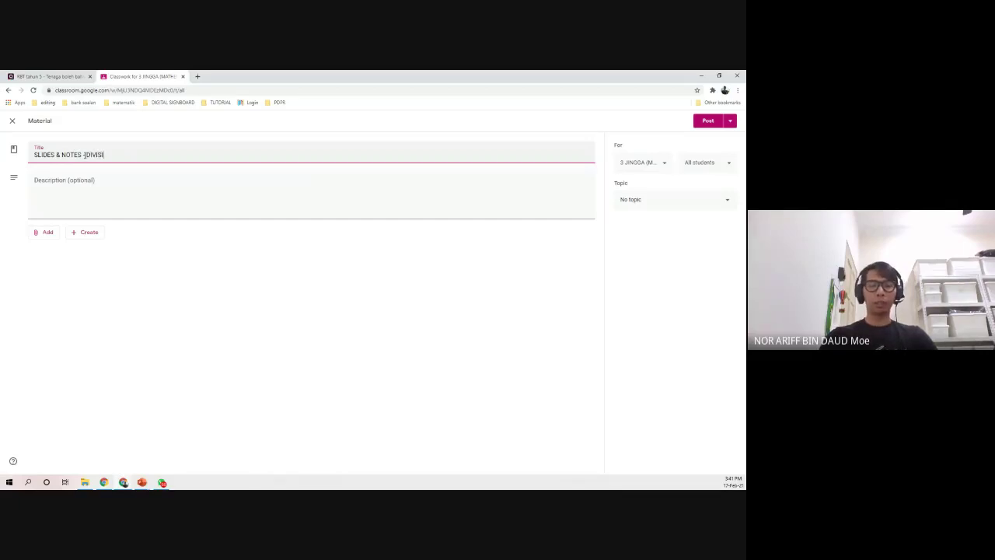
{"action": "type", "text": "ON"}
{"action": "left_click", "coordinate": [57, 187]}
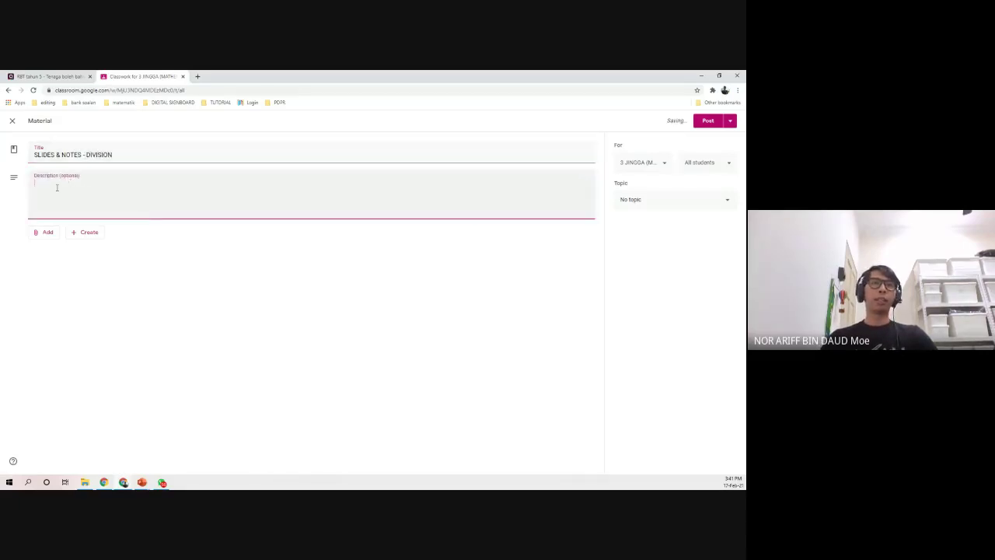
{"action": "left_click", "coordinate": [48, 233]}
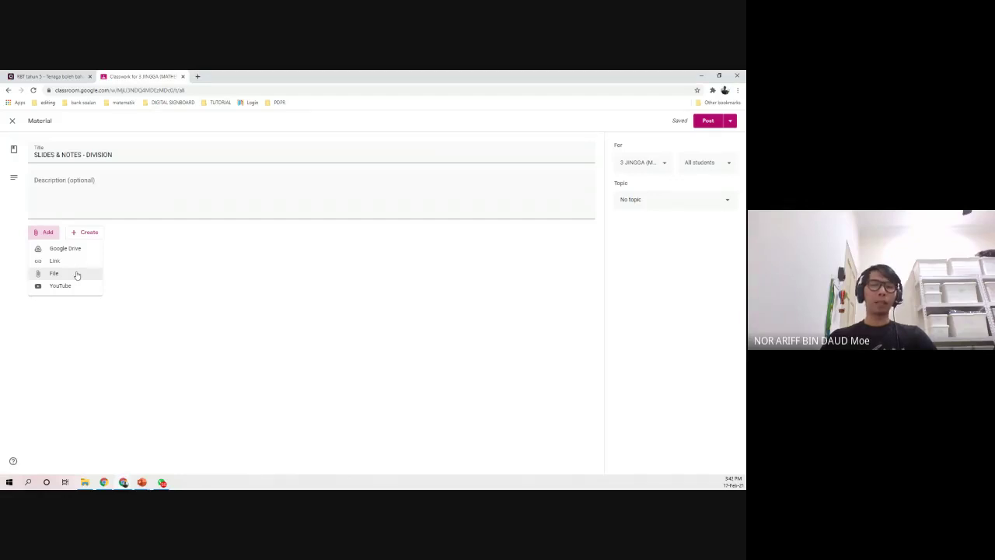
{"action": "left_click", "coordinate": [82, 275]}
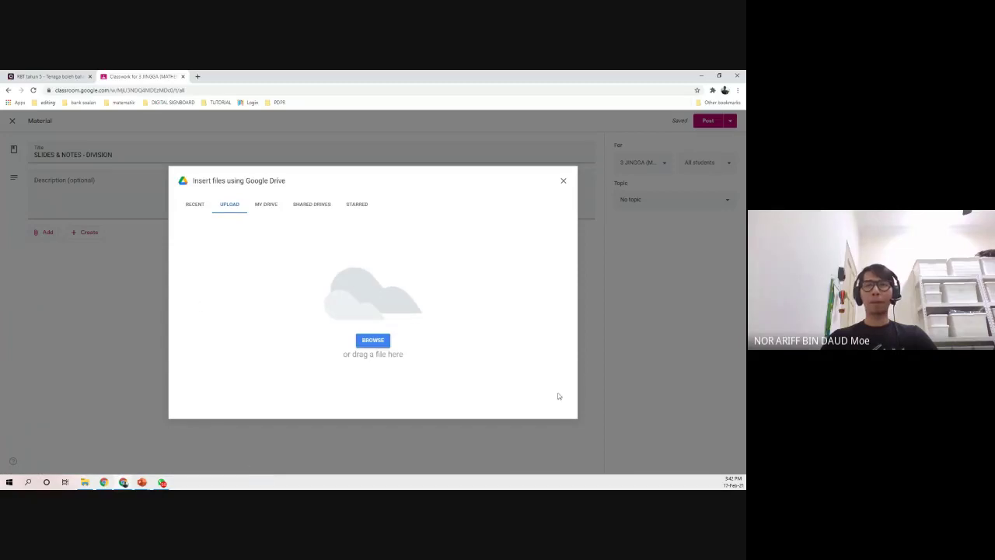
- Upload the 'arrange , compare & estimate' slide show from D:\ARIFF\CU 2 2021\PENGURUSAN SUBJEK\MATEMATIK 3 JINGGA
{"action": "left_click", "coordinate": [372, 340]}
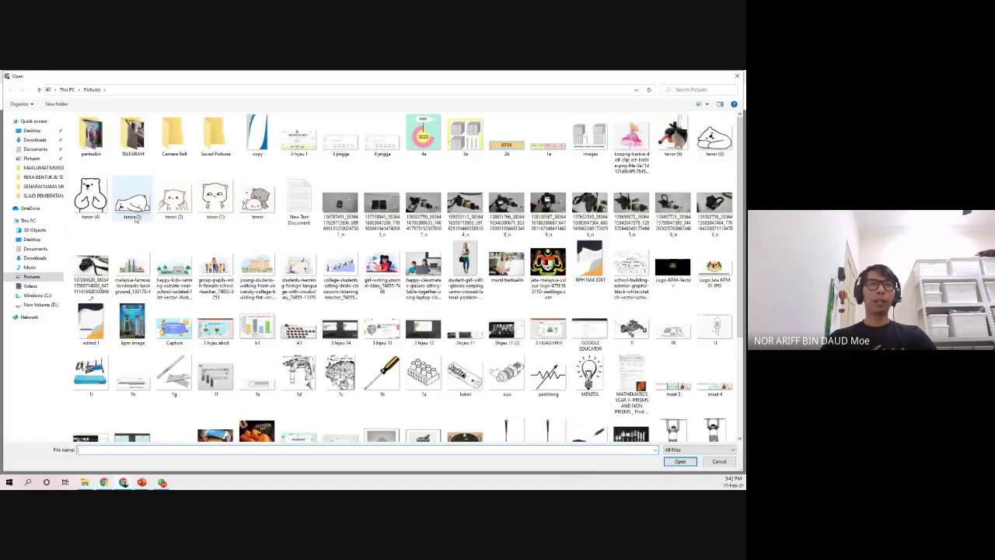
{"action": "left_click", "coordinate": [40, 304]}
{"action": "double_click", "coordinate": [104, 165]}
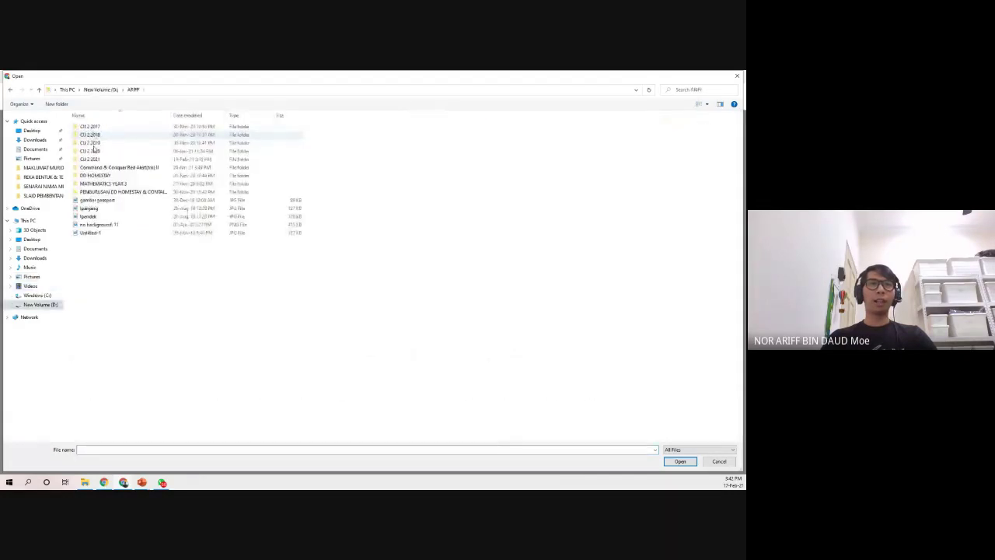
{"action": "double_click", "coordinate": [103, 160]}
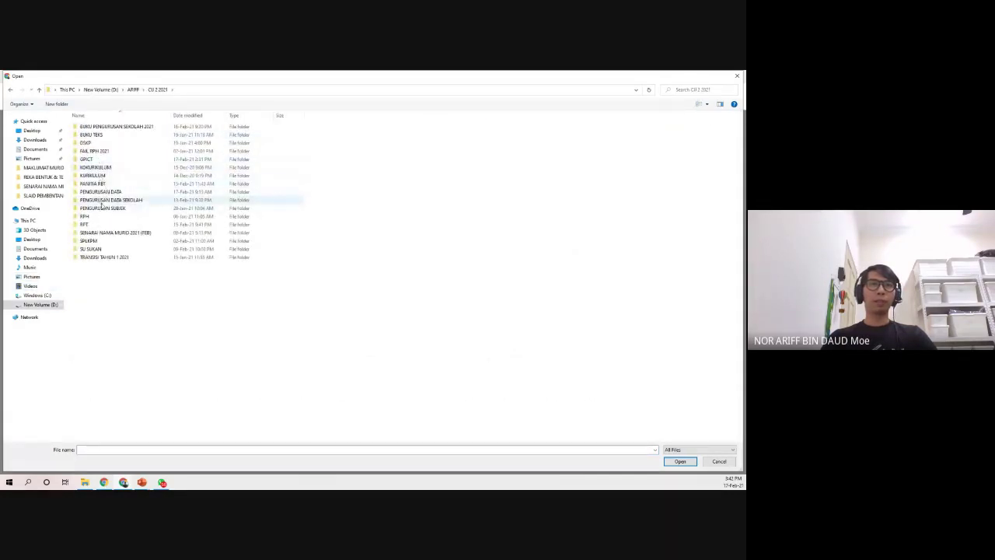
{"action": "double_click", "coordinate": [106, 207]}
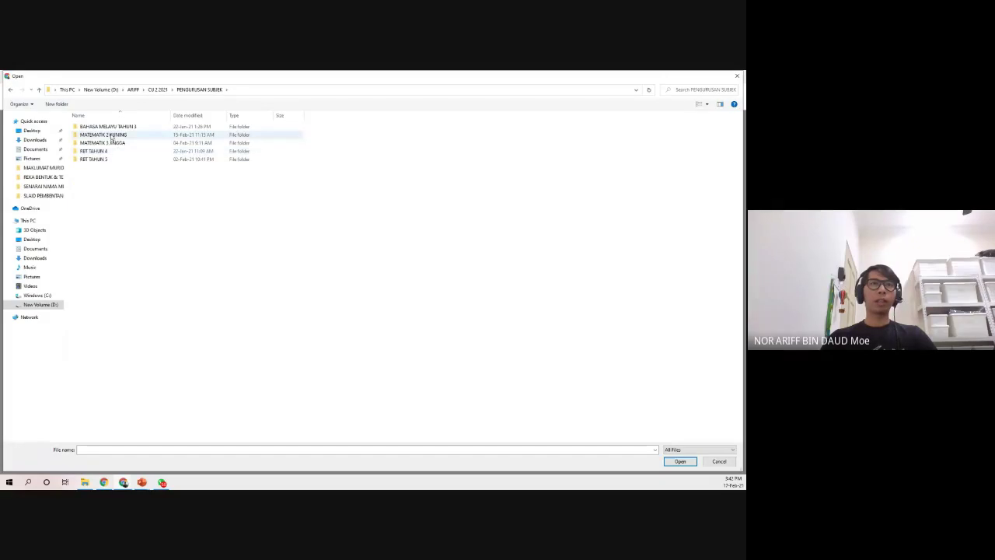
{"action": "double_click", "coordinate": [110, 144]}
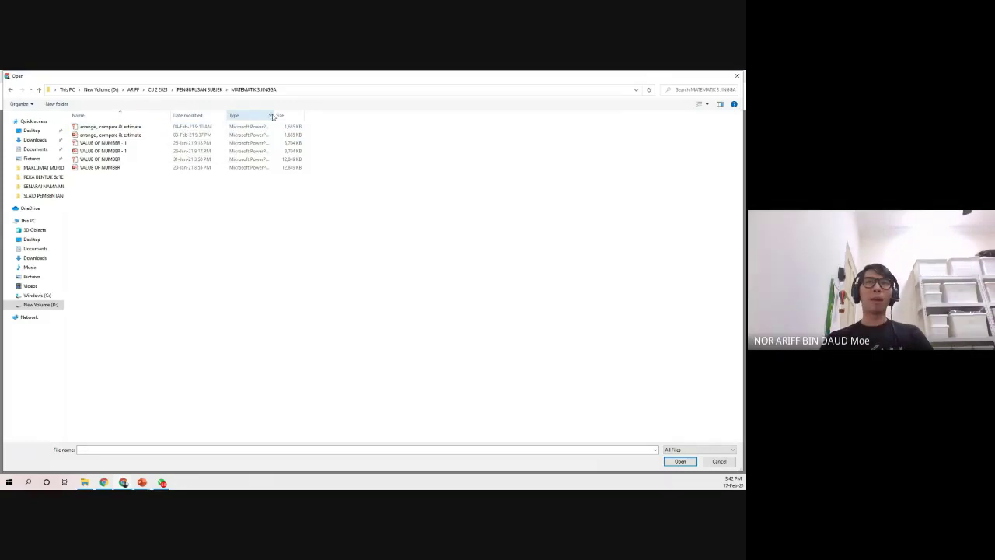
{"action": "left_click", "coordinate": [270, 115]}
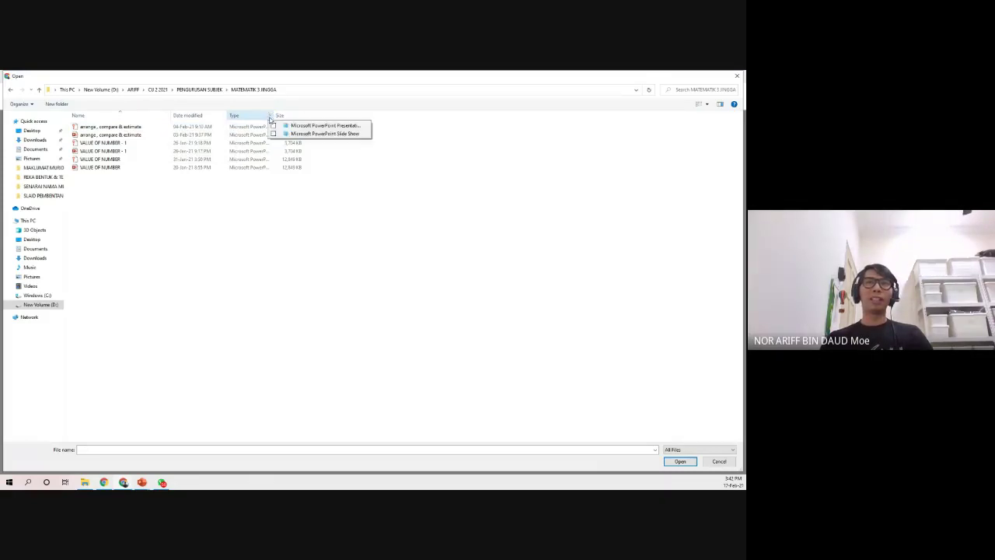
{"action": "left_click", "coordinate": [272, 238]}
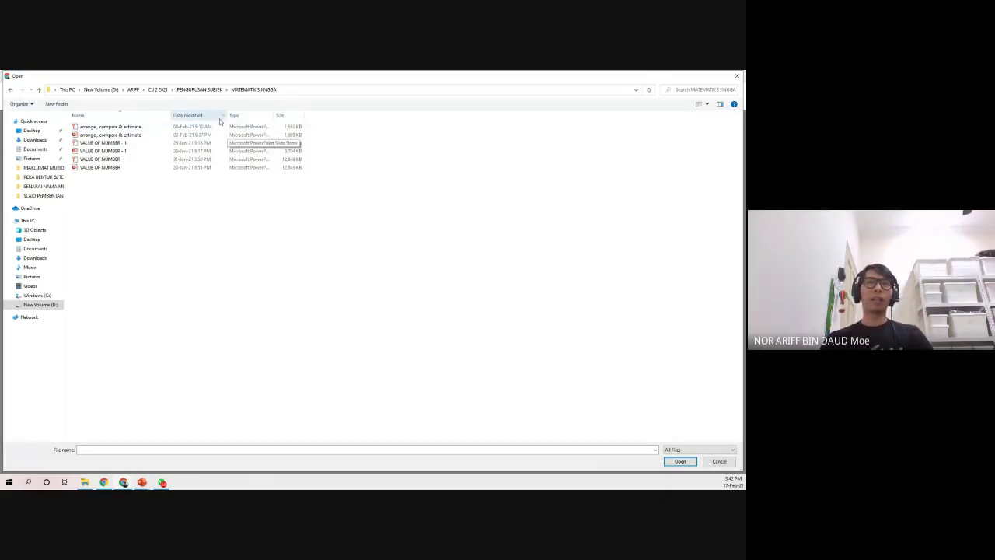
{"action": "left_click_drag", "start_coordinate": [275, 114], "coordinate": [411, 116]}
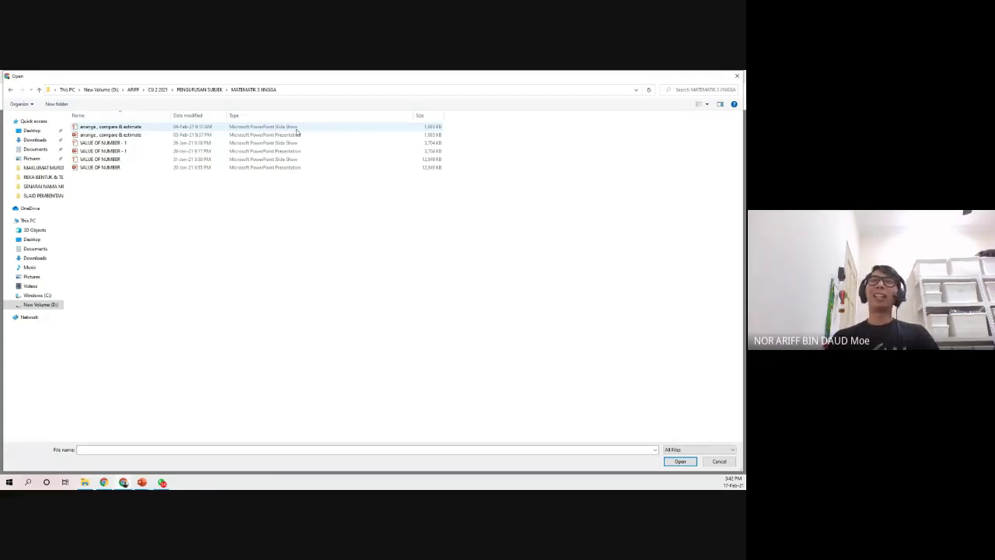
{"action": "left_click", "coordinate": [253, 128]}
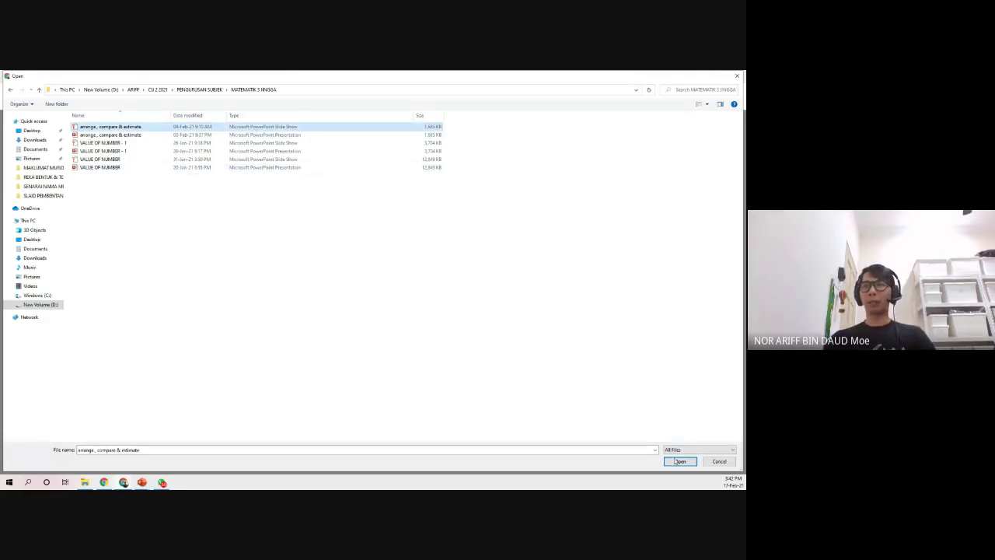
{"action": "left_click", "coordinate": [678, 461]}
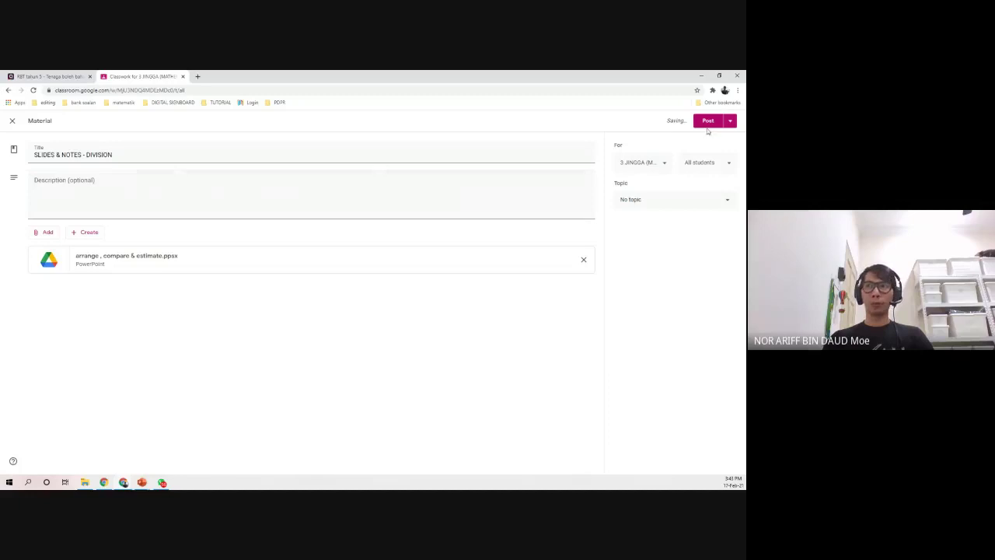
- File the material under ONLINE CLASS 18 FEBRUARY 2021 and post it
{"action": "left_click", "coordinate": [722, 205]}
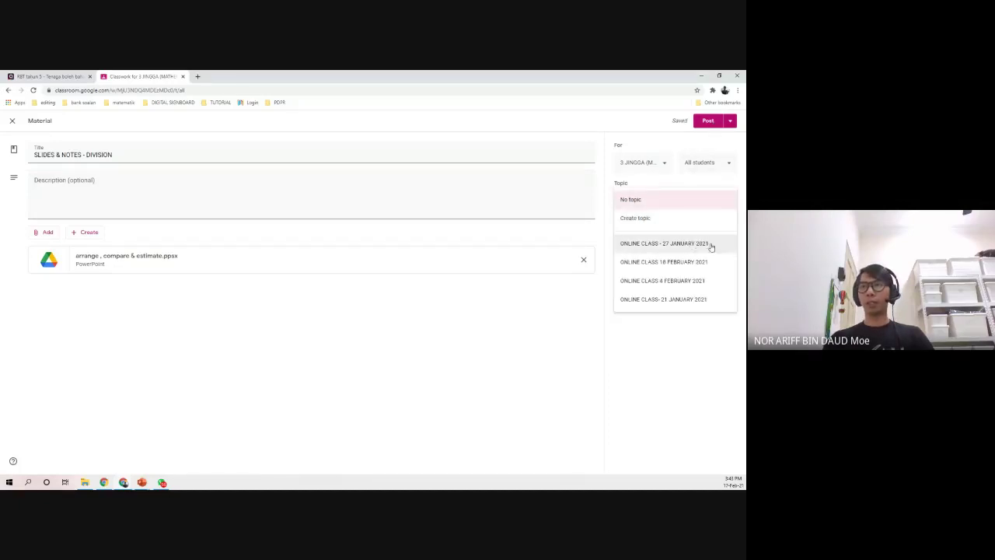
{"action": "left_click", "coordinate": [675, 264]}
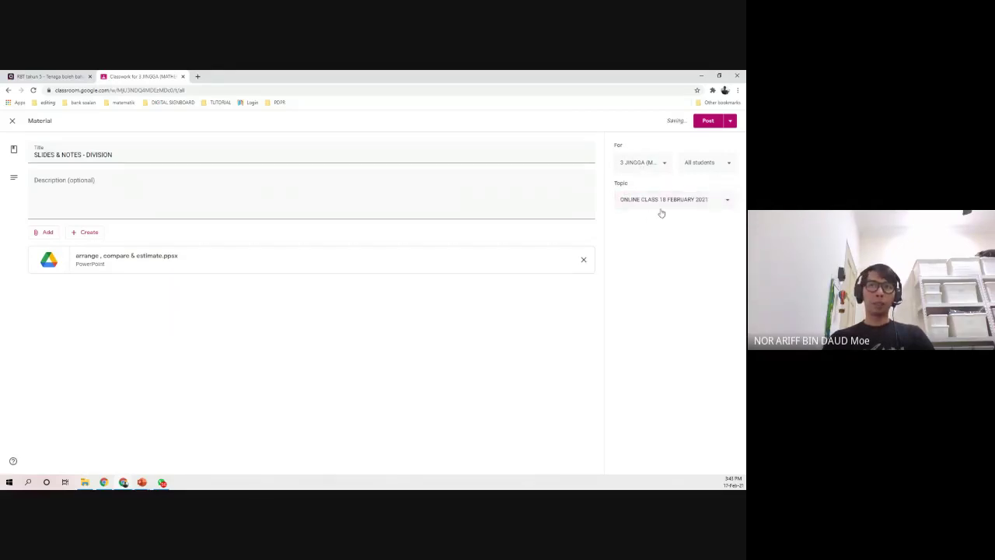
{"action": "left_click", "coordinate": [706, 120]}
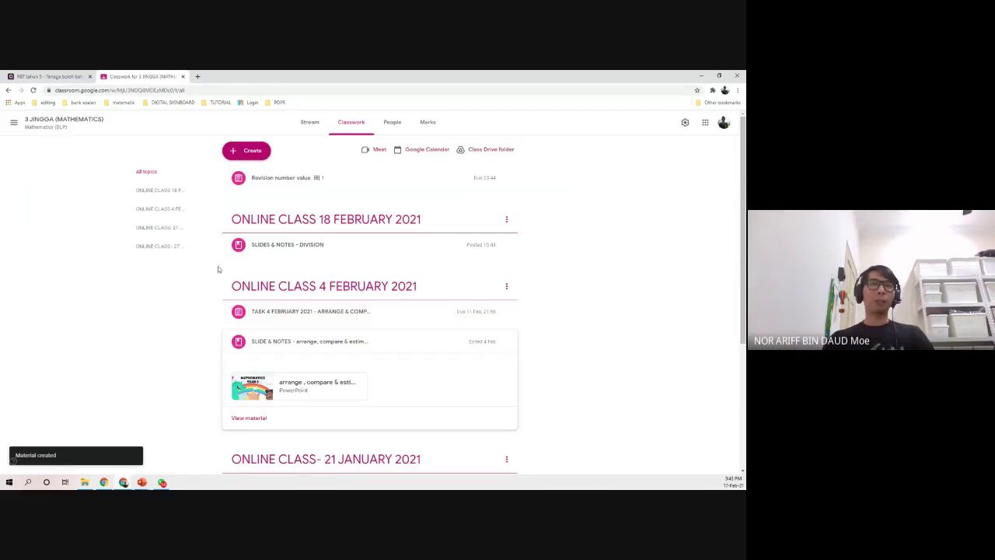
- Start another new material and show its attachment options
{"action": "left_click", "coordinate": [243, 155]}
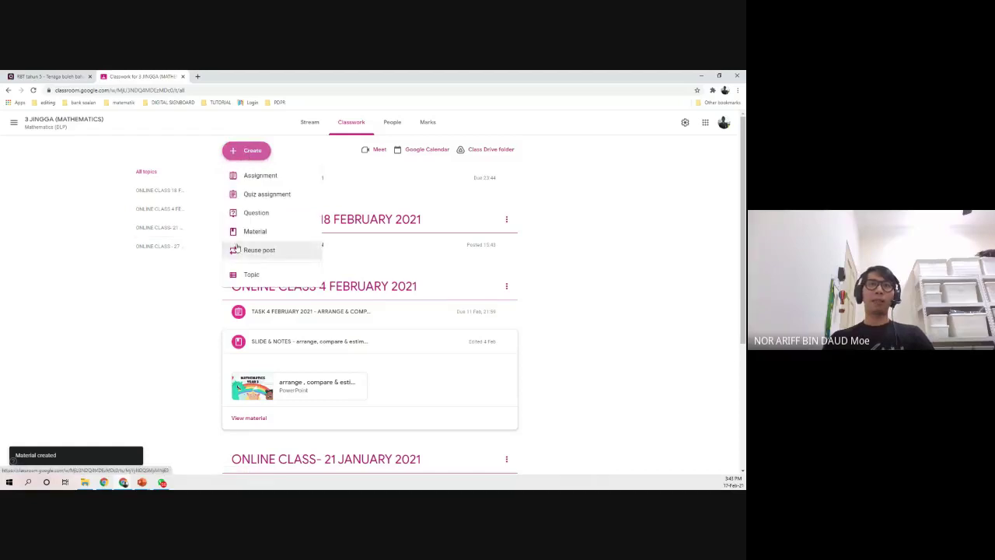
{"action": "left_click", "coordinate": [287, 233]}
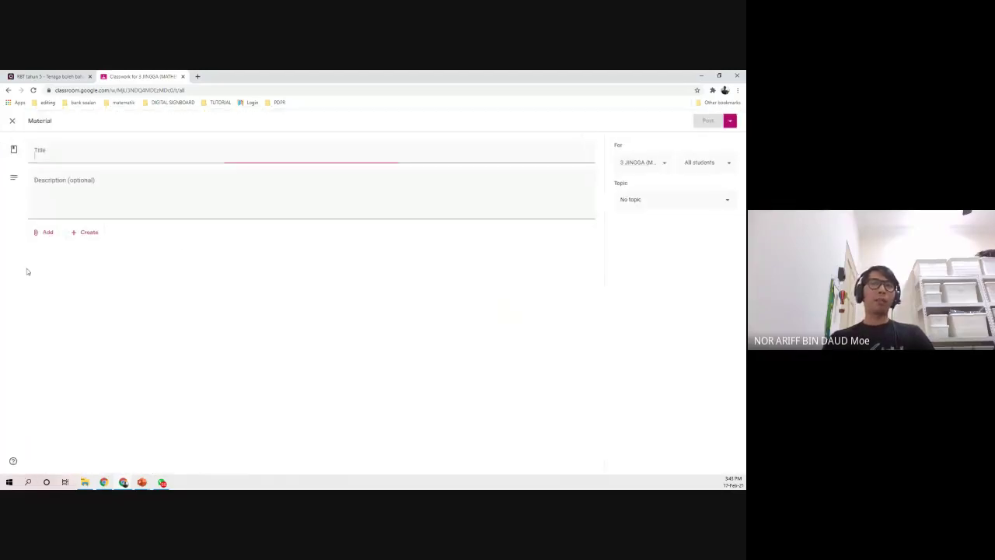
{"action": "left_click", "coordinate": [43, 232]}
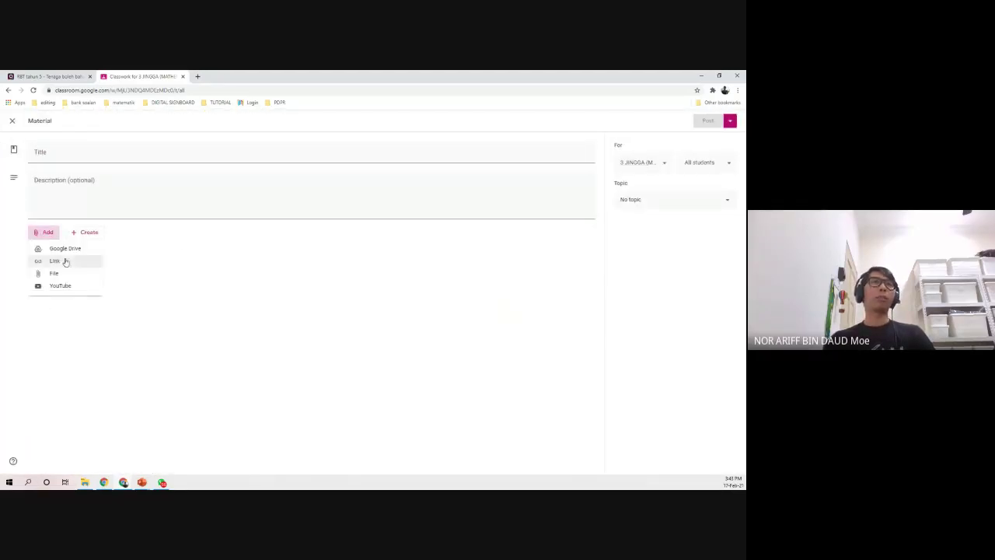
- Choose to attach a YouTube video and go to YouTube in a new browser tab
{"action": "left_click", "coordinate": [75, 286]}
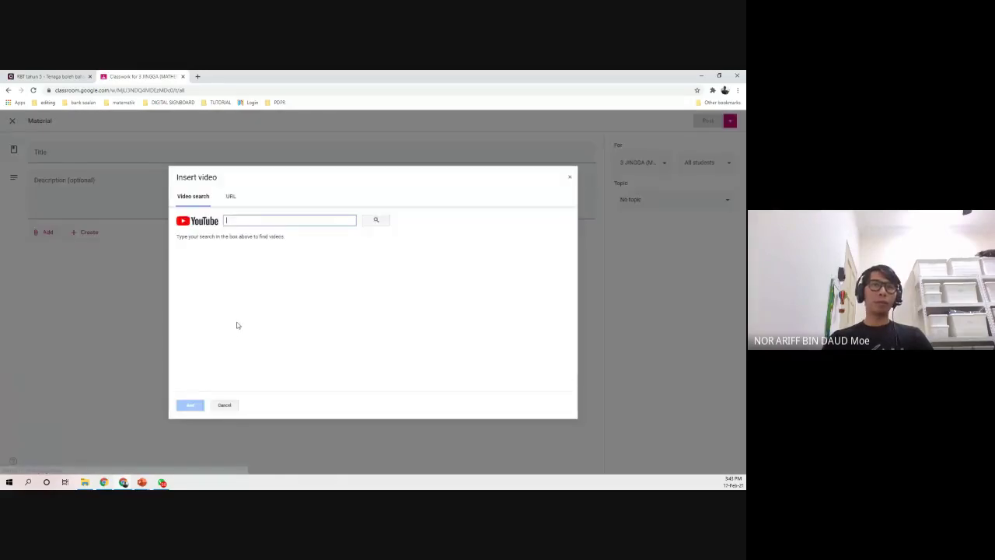
{"action": "left_click", "coordinate": [200, 76]}
{"action": "left_click", "coordinate": [204, 89]}
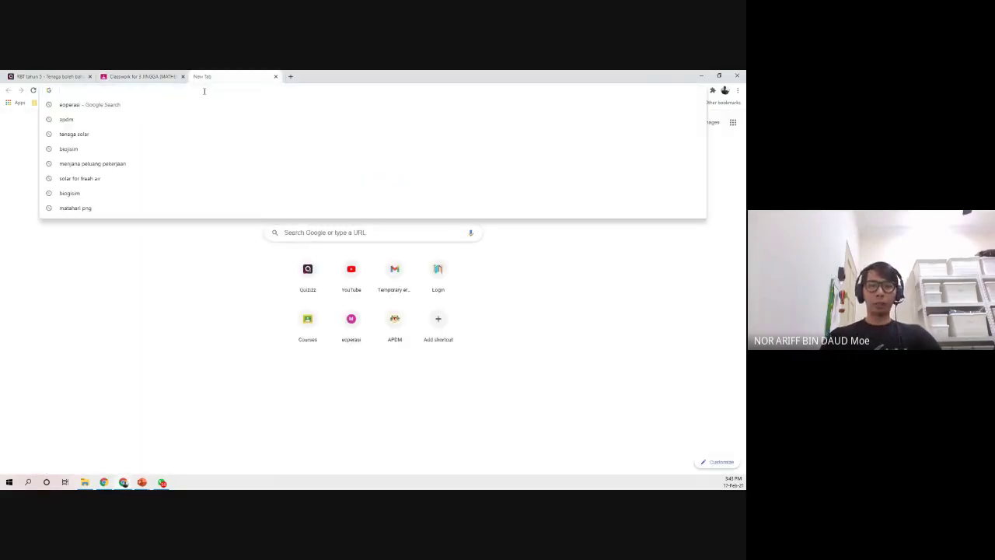
{"action": "type", "text": "YOUTUBE"}
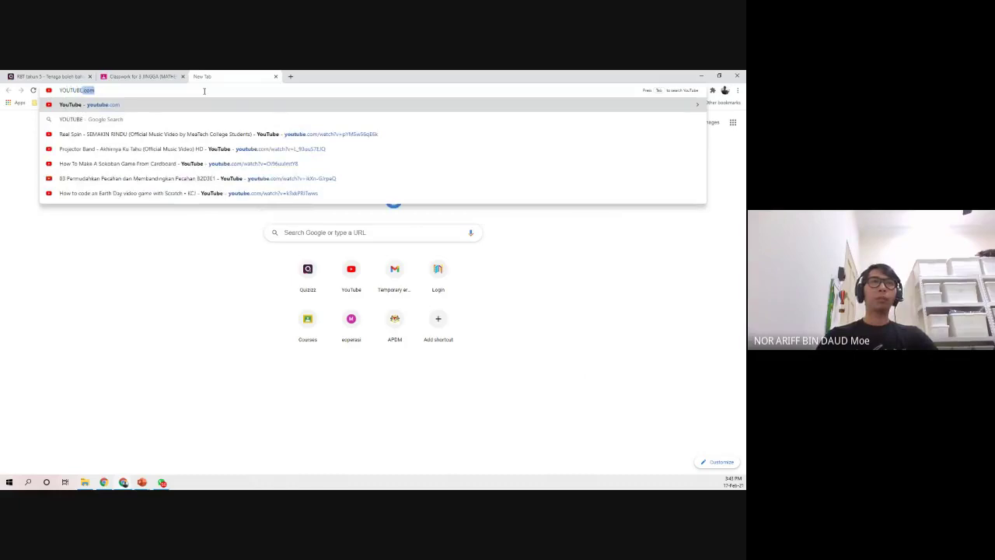
{"action": "key", "text": "Return"}
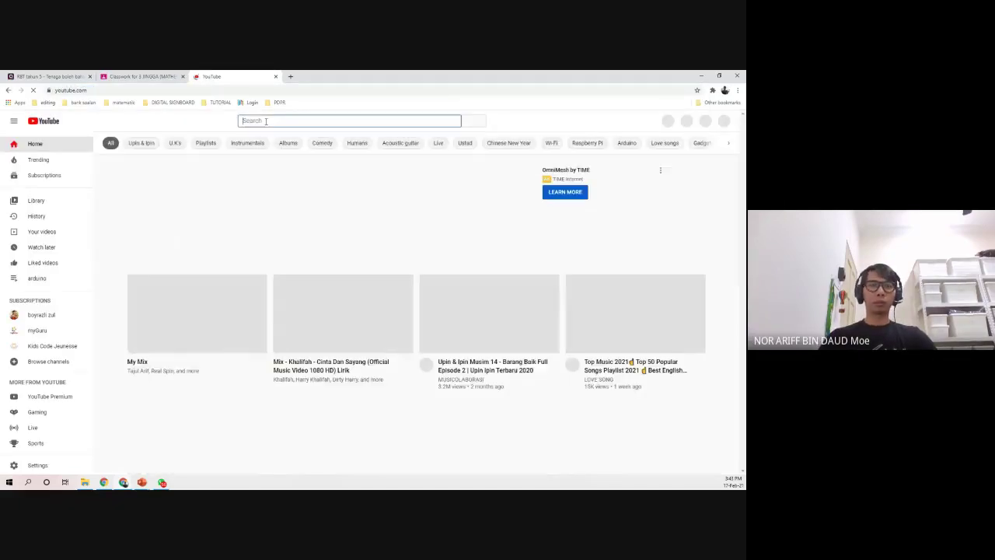
- Find the teacher's MATHEMATICS YEAR 3 - Comparing number & Arrange Number video and copy its share link
{"action": "type", "text": "ariff daud"}
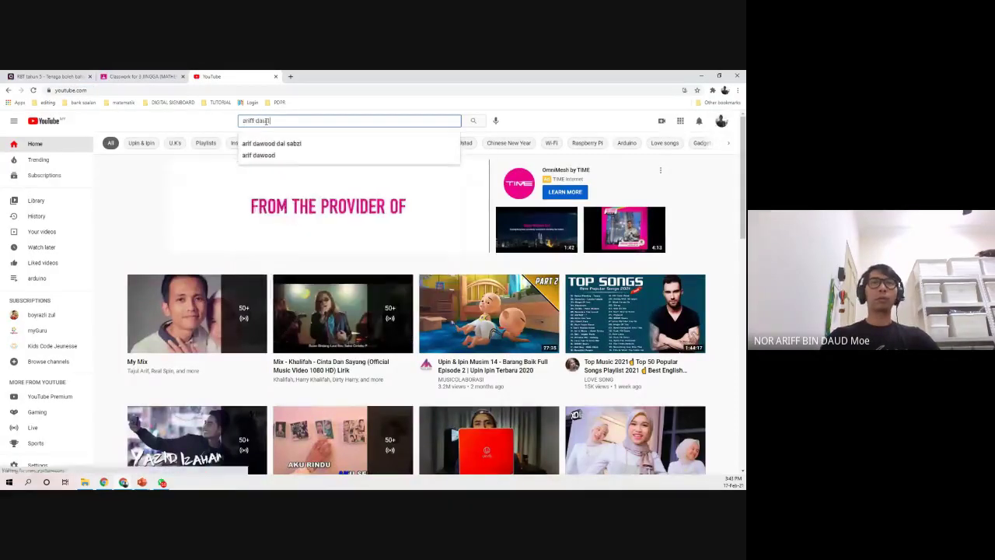
{"action": "key", "text": "Return"}
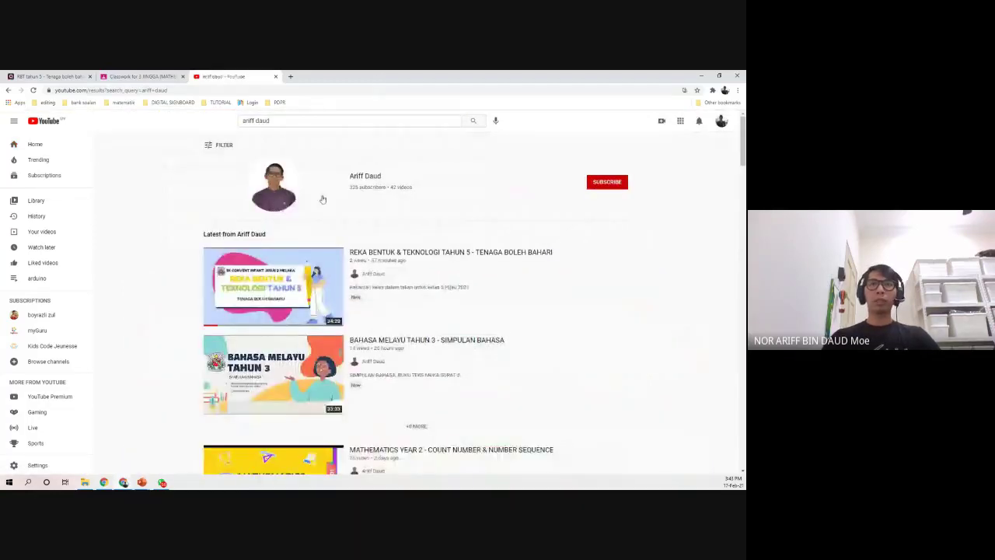
{"action": "left_click", "coordinate": [279, 199]}
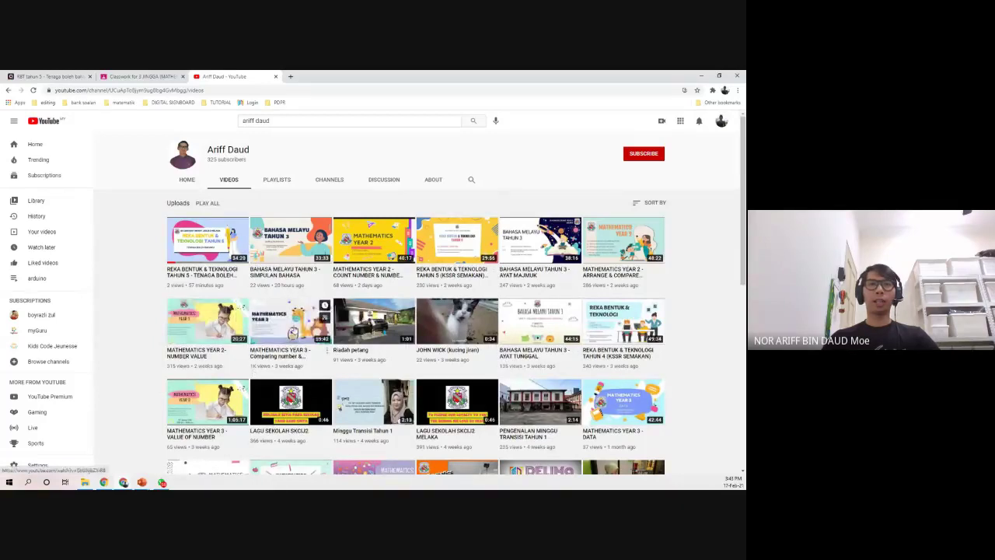
{"action": "left_click", "coordinate": [242, 330]}
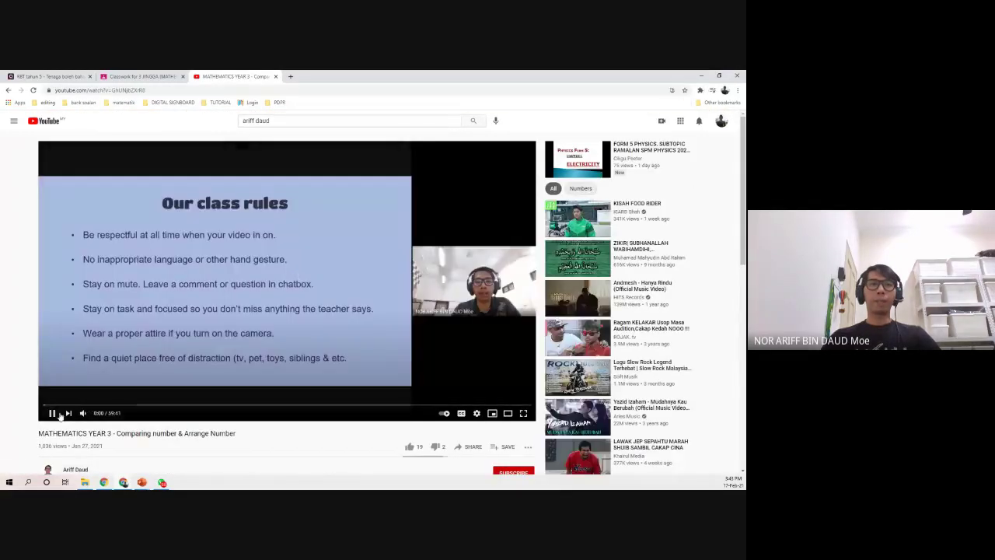
{"action": "scroll", "coordinate": [277, 465], "scroll_direction": "down", "scroll_amount": 3}
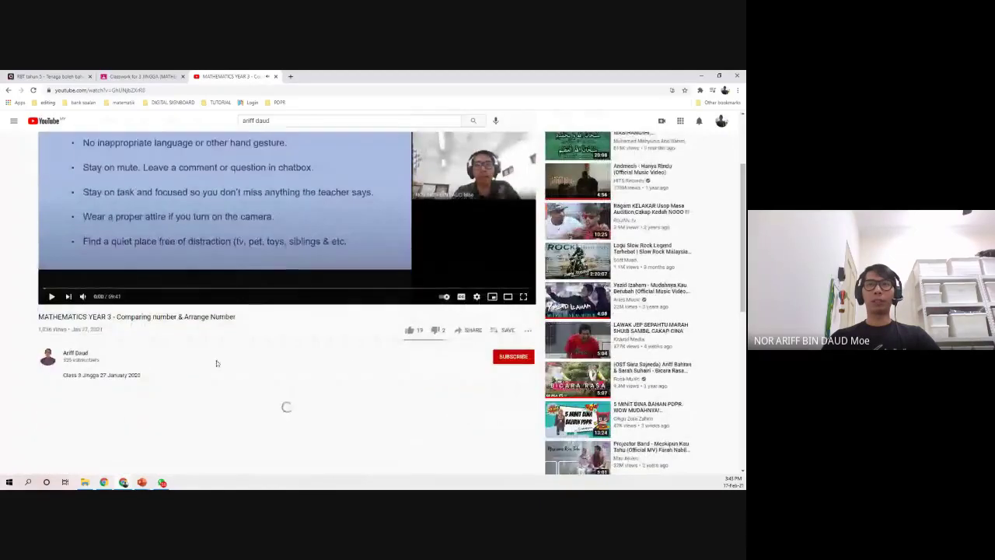
{"action": "left_click", "coordinate": [468, 332]}
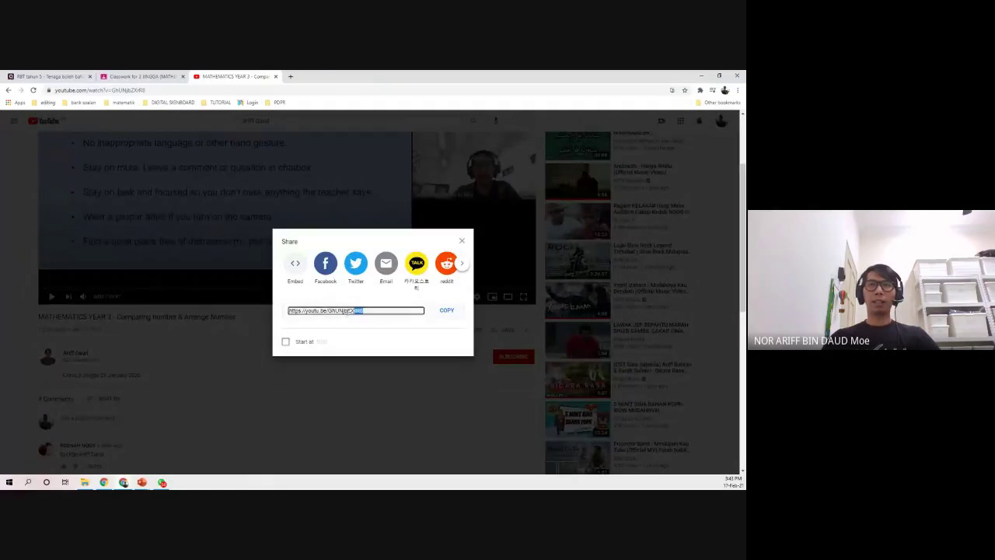
{"action": "left_click", "coordinate": [448, 310]}
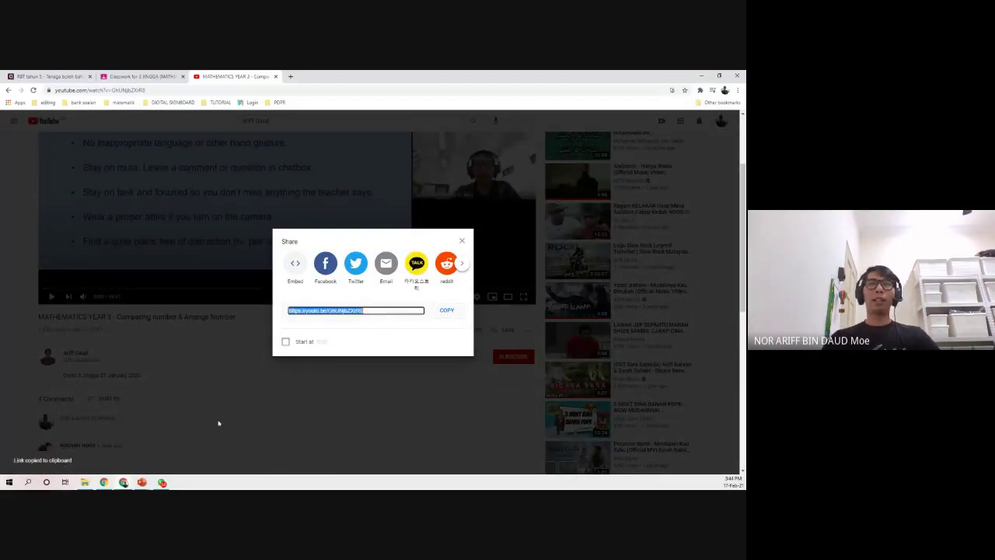
{"action": "left_click", "coordinate": [140, 76]}
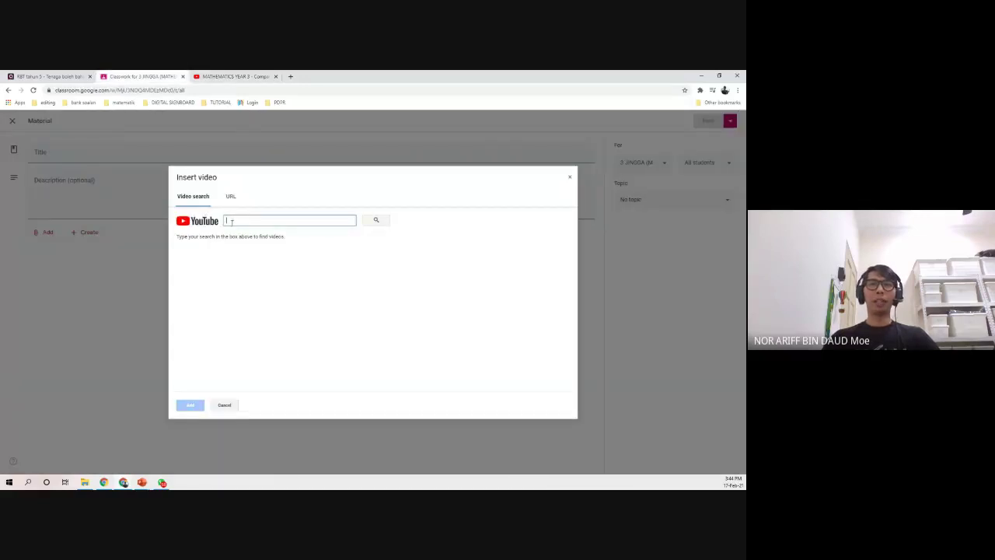
- Attach the copied YouTube link to the material through the URL option
{"action": "left_click", "coordinate": [231, 196]}
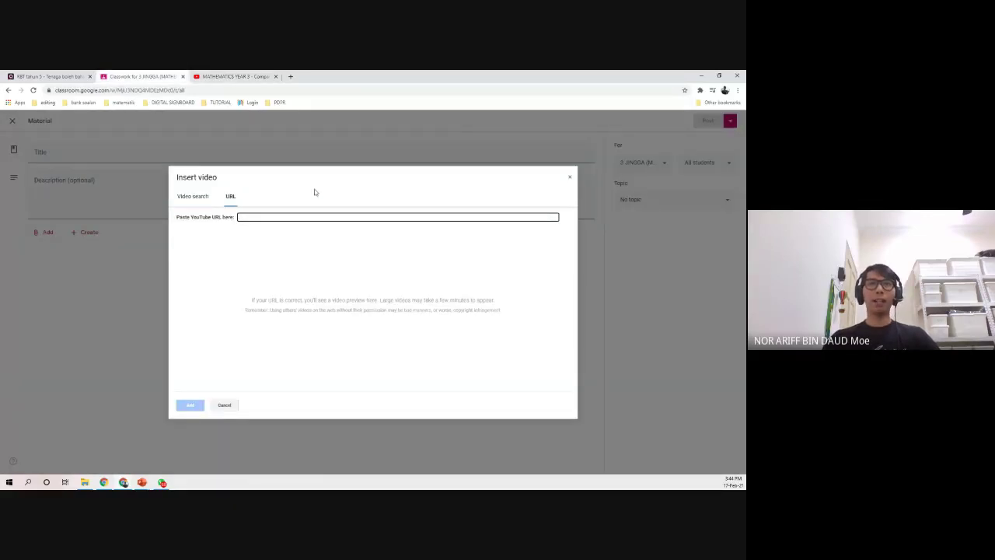
{"action": "left_click", "coordinate": [272, 217]}
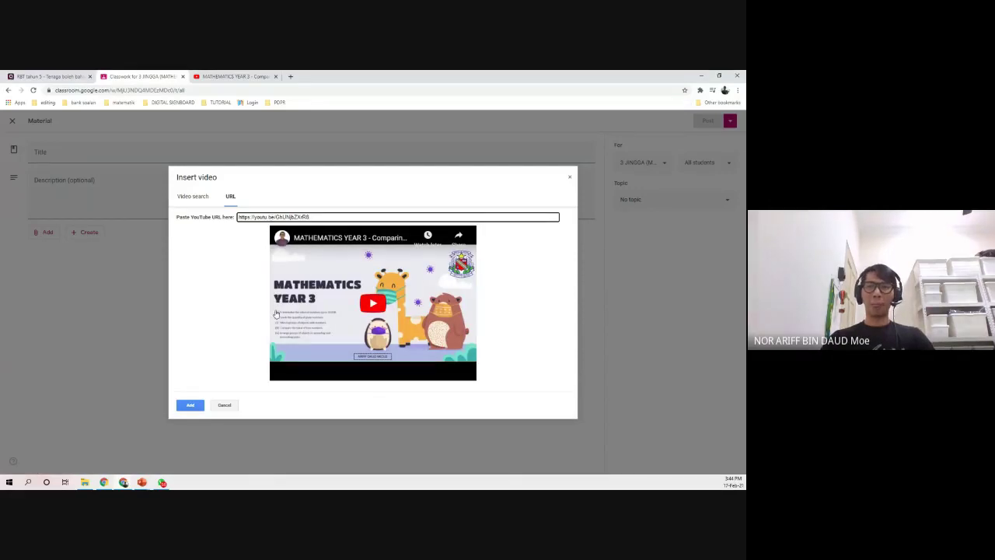
{"action": "left_click", "coordinate": [190, 405]}
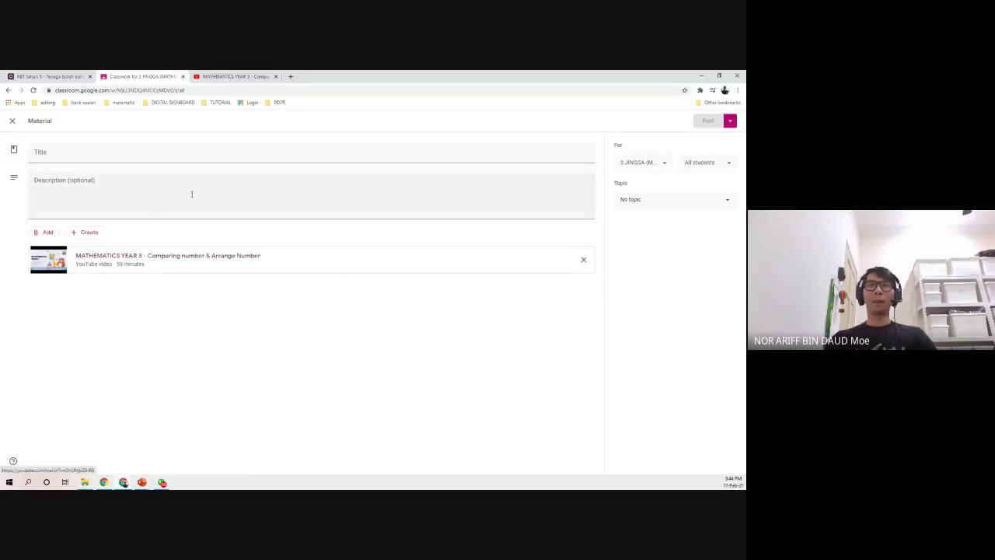
- File the material under ONLINE CLASS 18 FEBRUARY 2021 and close it without posting
{"action": "left_click", "coordinate": [135, 153]}
{"action": "left_click", "coordinate": [135, 183]}
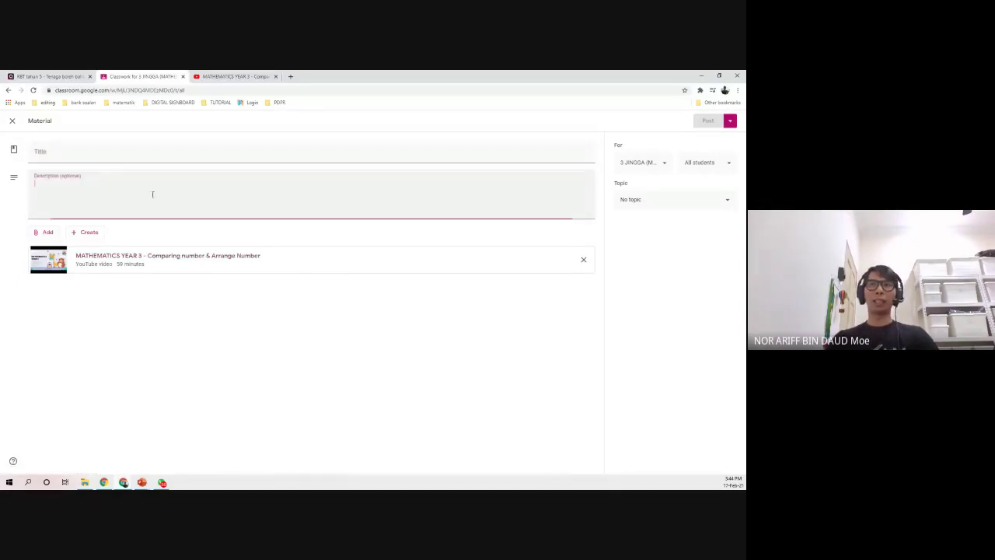
{"action": "left_click", "coordinate": [622, 197]}
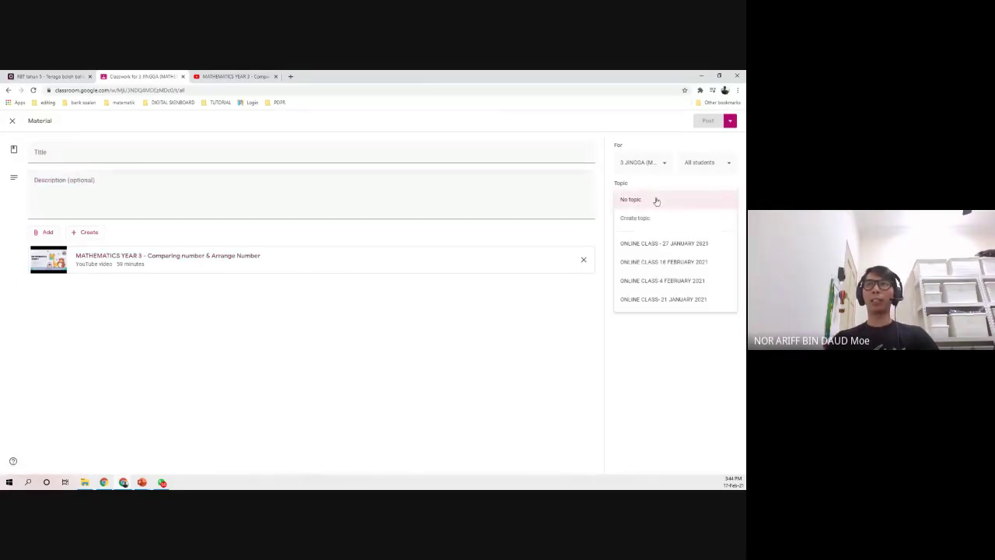
{"action": "left_click", "coordinate": [686, 262]}
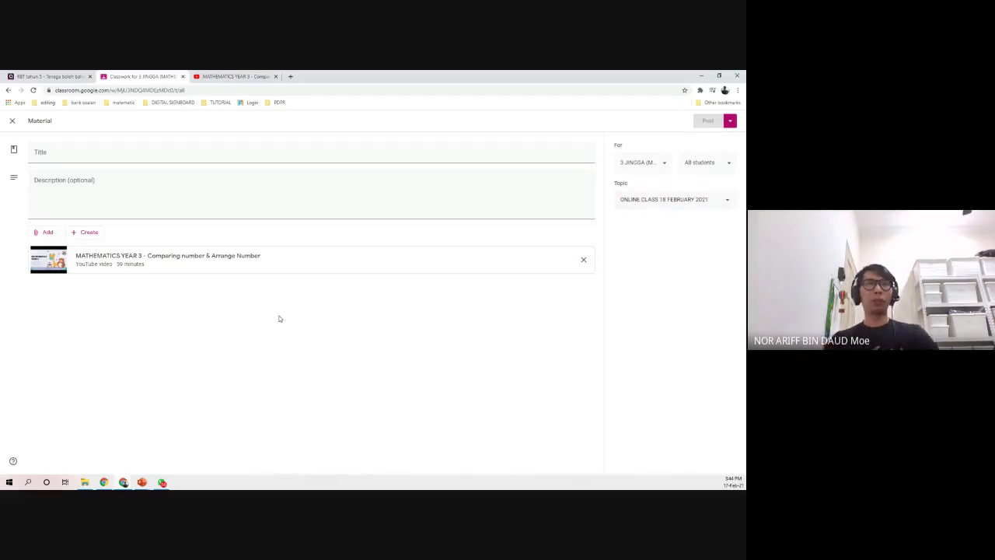
{"action": "left_click", "coordinate": [12, 120]}
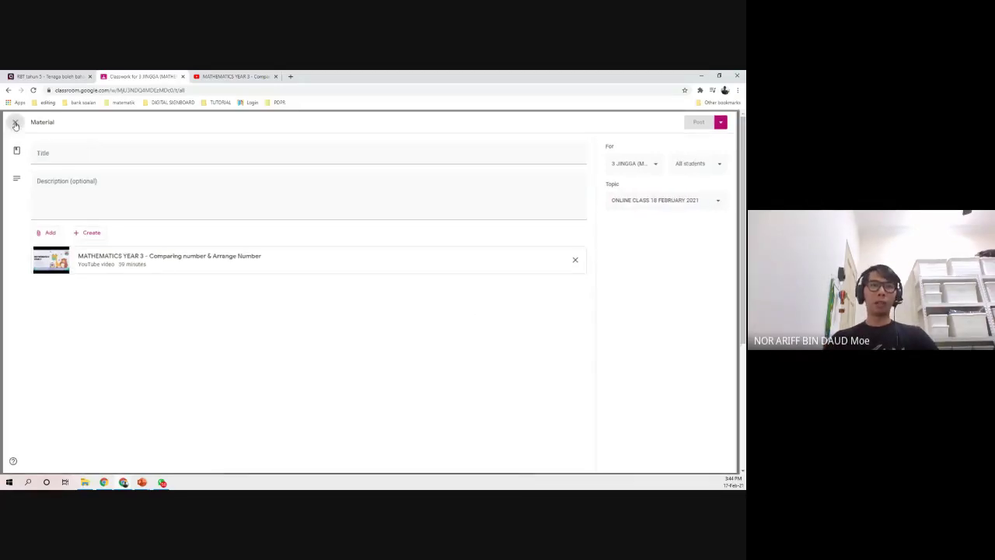
- Delete the ONLINE CLASS 18 FEBRUARY 2021 topic from the Classwork page
{"action": "left_click", "coordinate": [506, 219]}
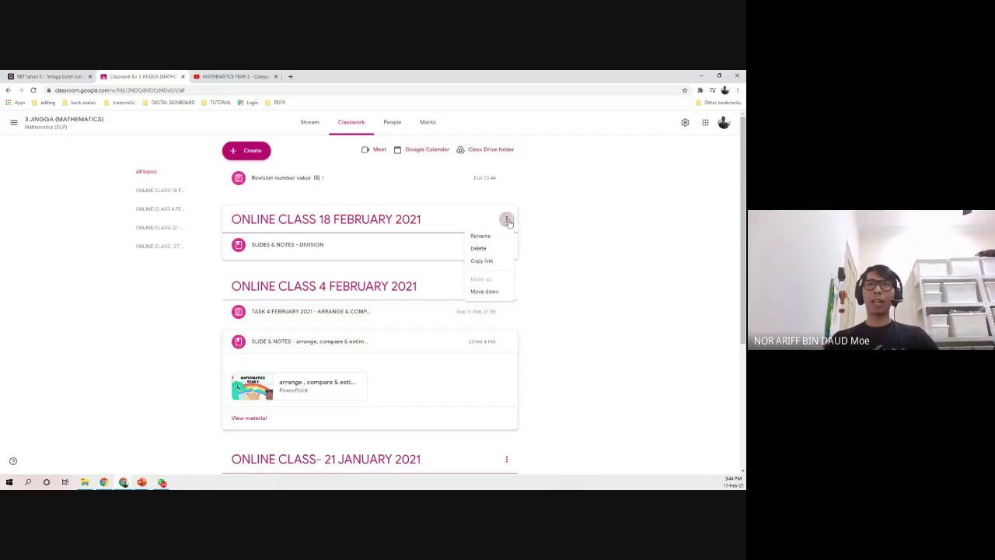
{"action": "left_click", "coordinate": [548, 220]}
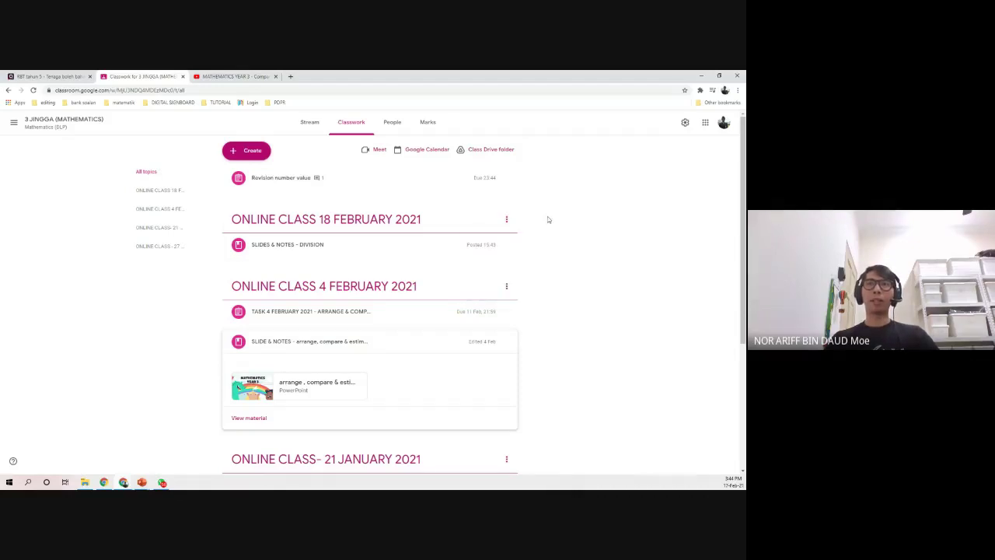
{"action": "left_click", "coordinate": [506, 221]}
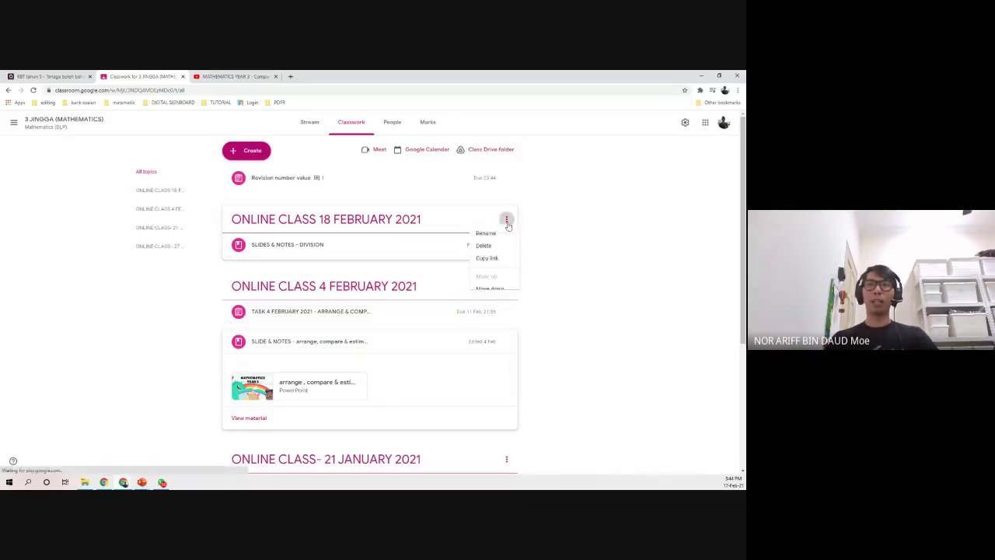
{"action": "left_click", "coordinate": [490, 249]}
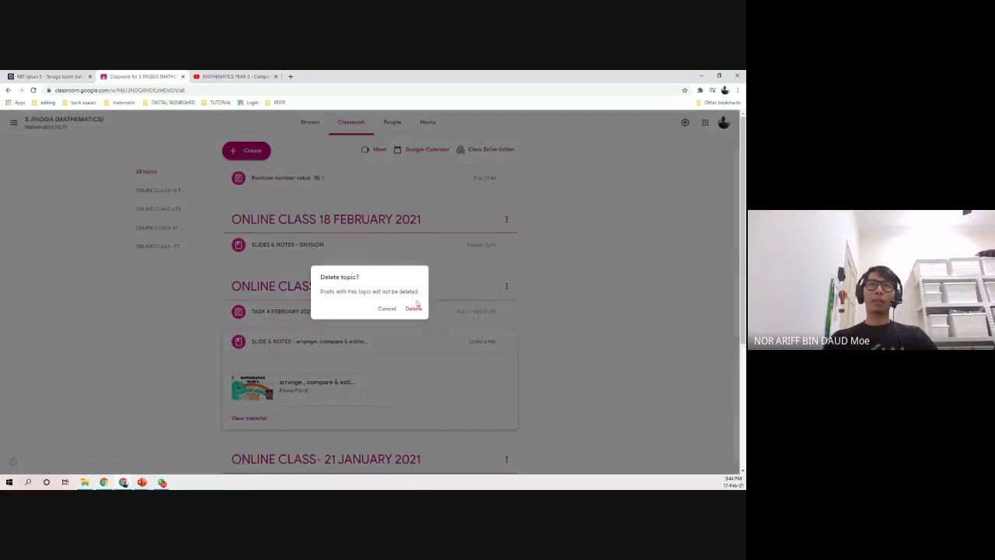
{"action": "left_click", "coordinate": [411, 308]}
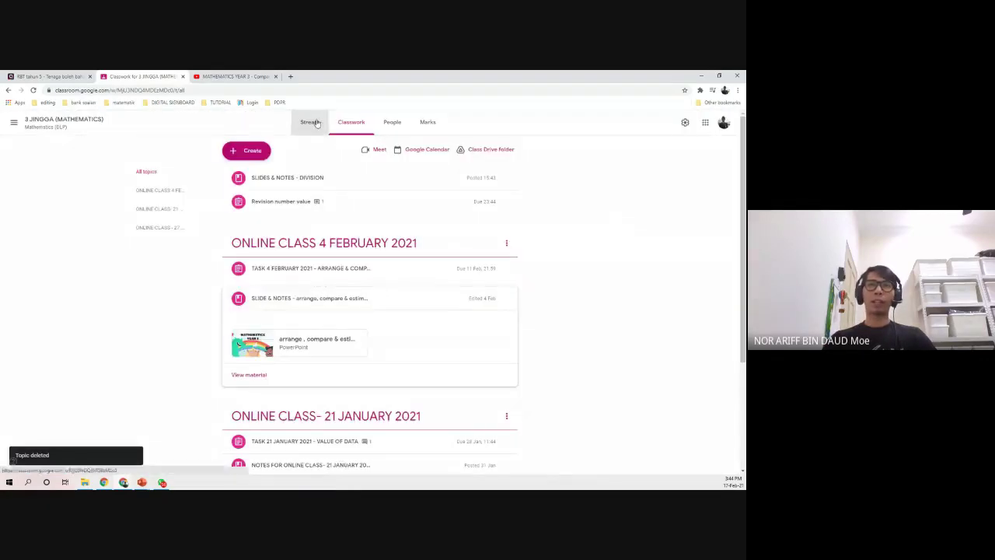
- Check the newest post on the Stream, then return to Classwork and show the class list
{"action": "left_click", "coordinate": [314, 122]}
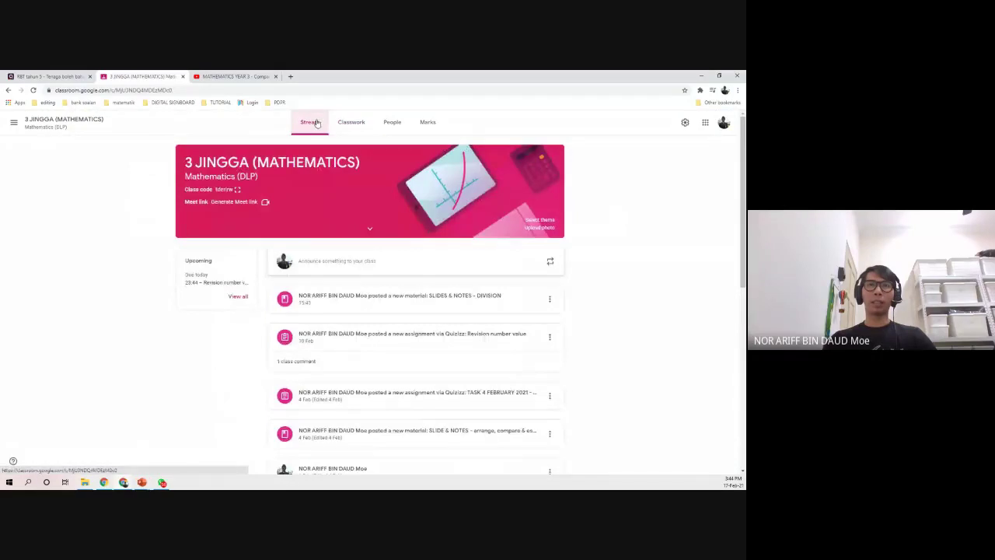
{"action": "left_click", "coordinate": [549, 302]}
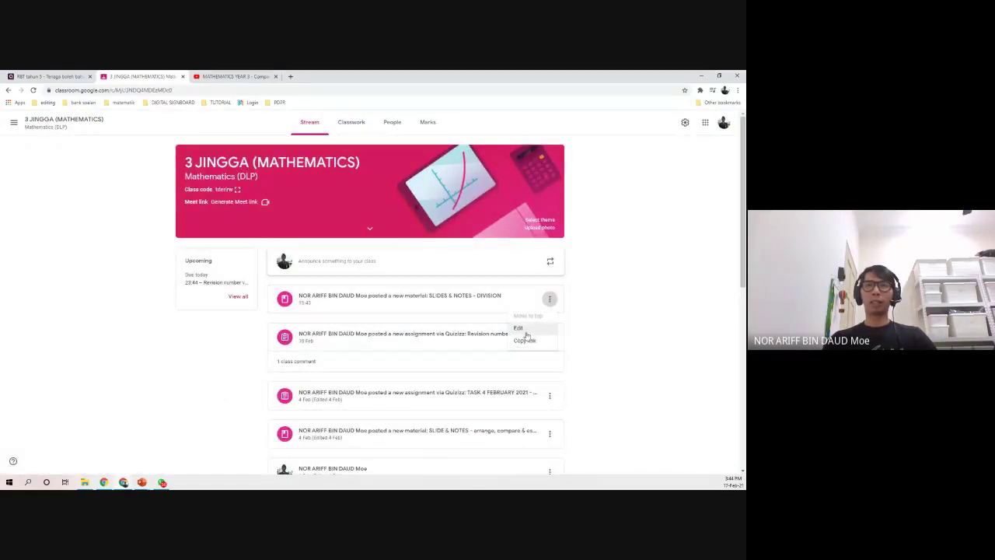
{"action": "left_click", "coordinate": [363, 265]}
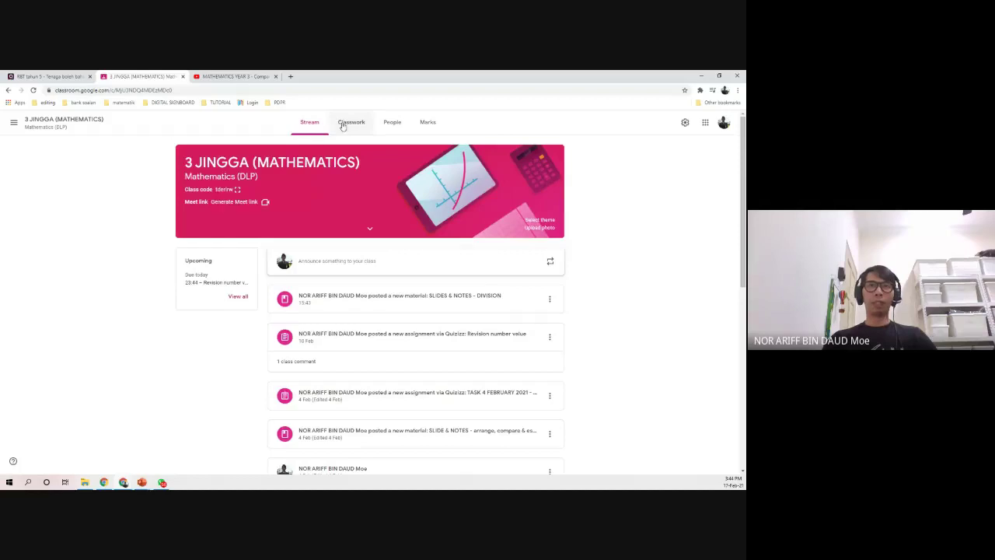
{"action": "left_click", "coordinate": [350, 122]}
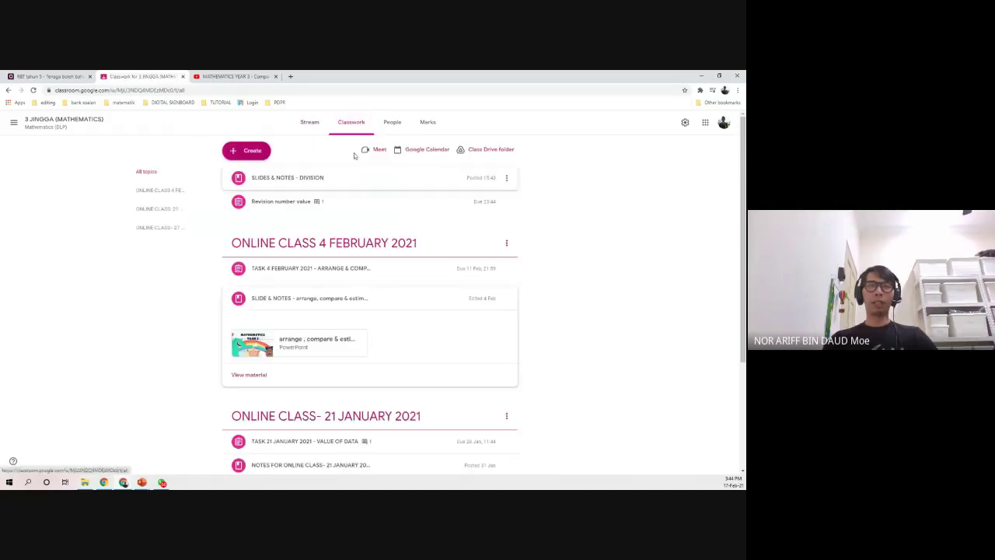
{"action": "left_click", "coordinate": [13, 122]}
- In BENGKEL / PERKONGSIAN ILMU ICT, add topic OPTIMUMKAN PENGGUNAAN QUIZIZZ and drag the Percubaan post under it
{"action": "left_click", "coordinate": [52, 216]}
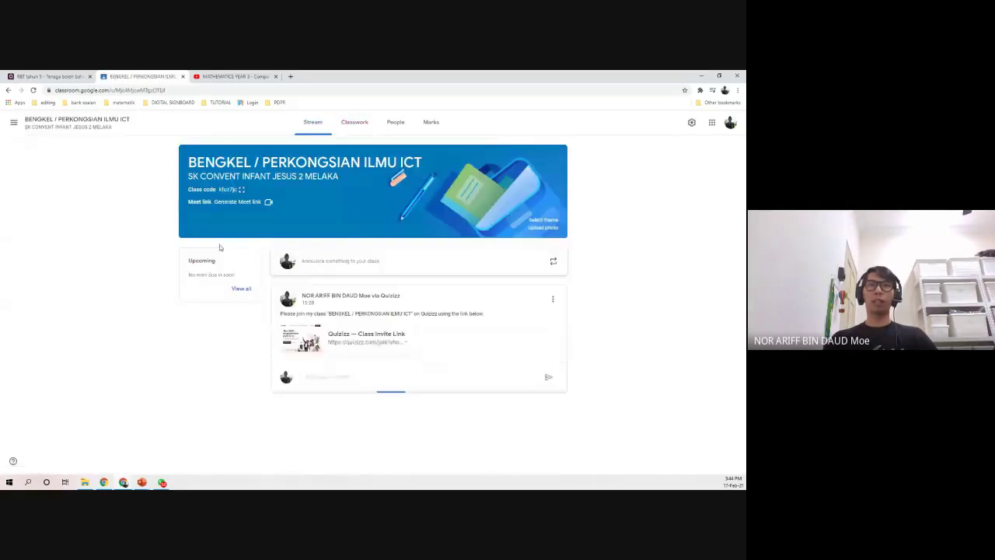
{"action": "left_click", "coordinate": [355, 127]}
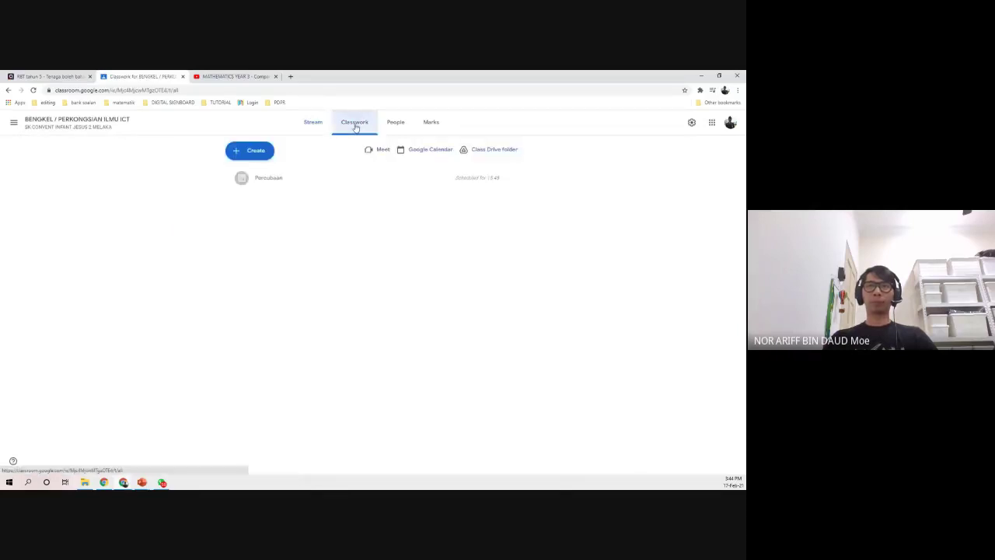
{"action": "left_click", "coordinate": [257, 159]}
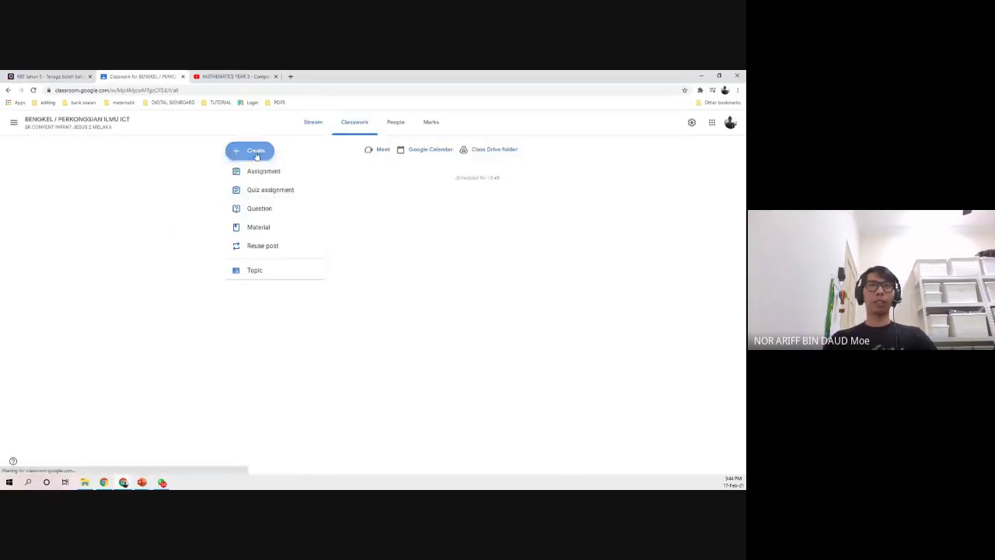
{"action": "left_click", "coordinate": [258, 276]}
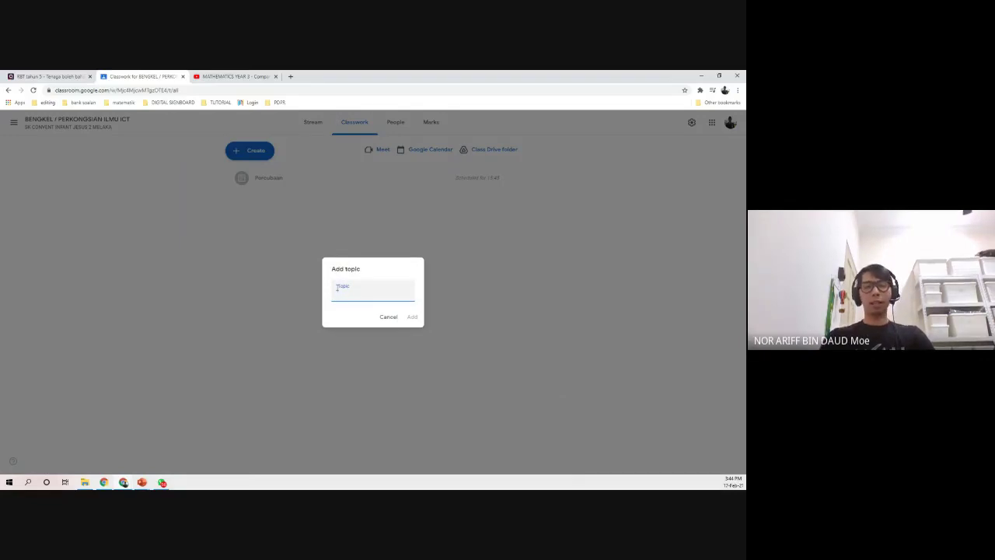
{"action": "type", "text": "0"}
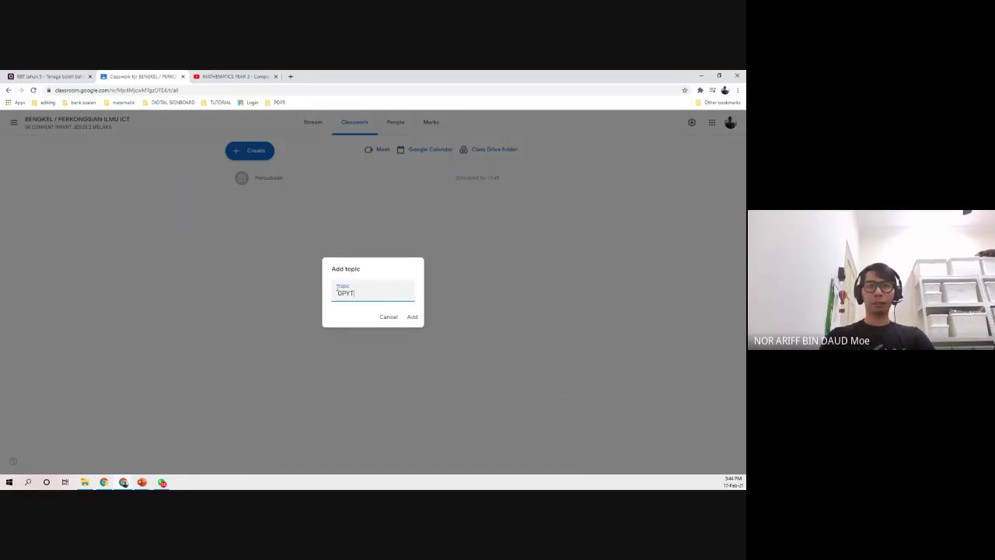
{"action": "key", "text": "BackSpace"}
{"action": "key", "text": "BackSpace"}
{"action": "type", "text": "PTIMU"}
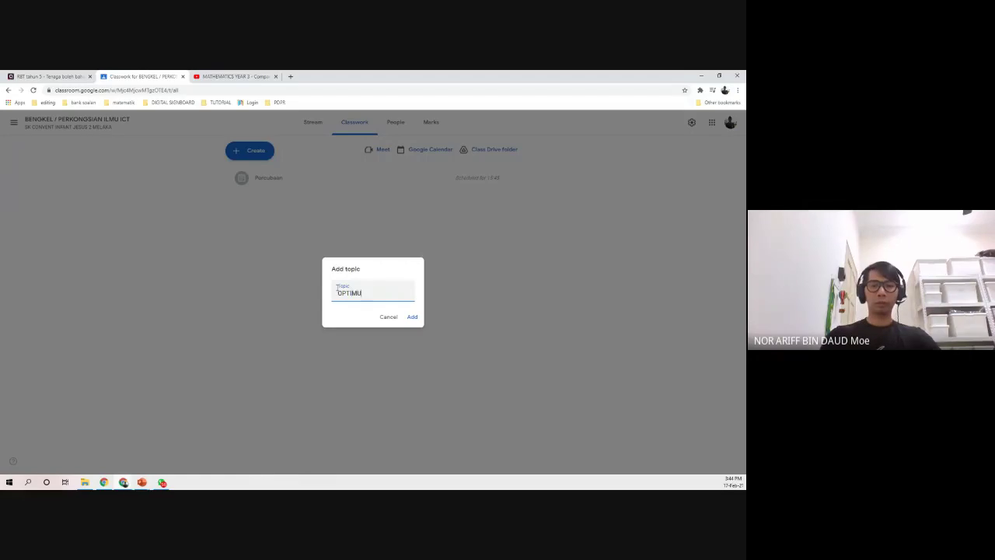
{"action": "type", "text": "MKAN PENGG"}
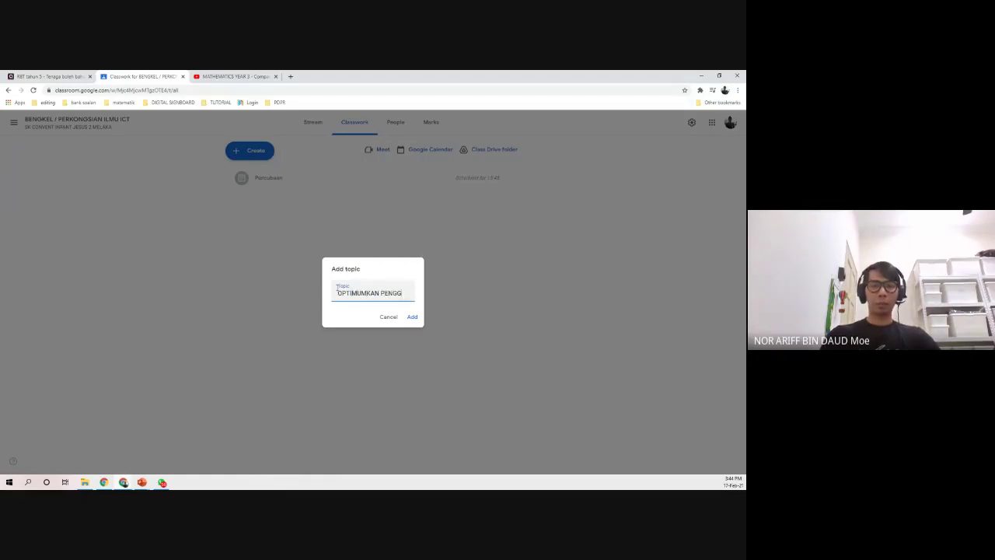
{"action": "type", "text": "UNAAN QUIZIZZ"}
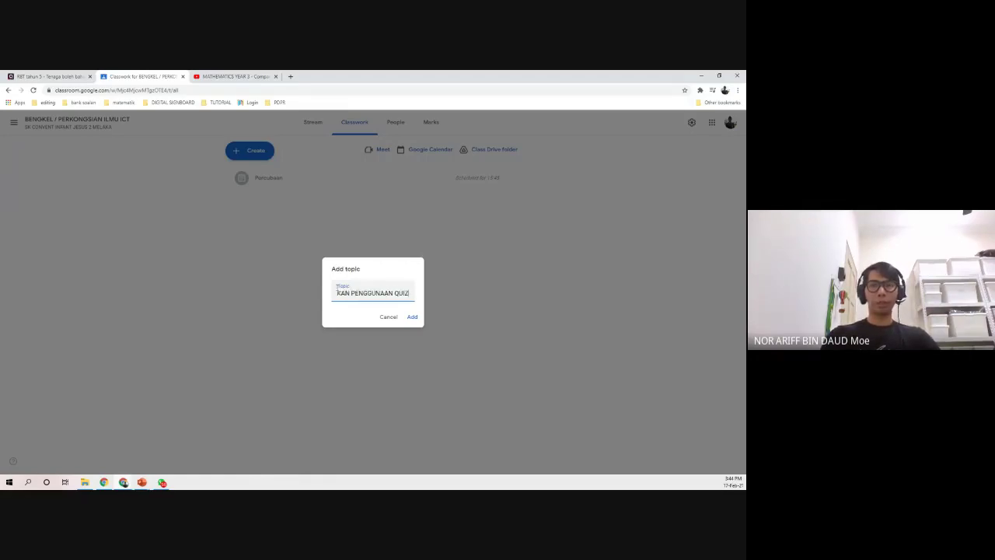
{"action": "left_click", "coordinate": [409, 317]}
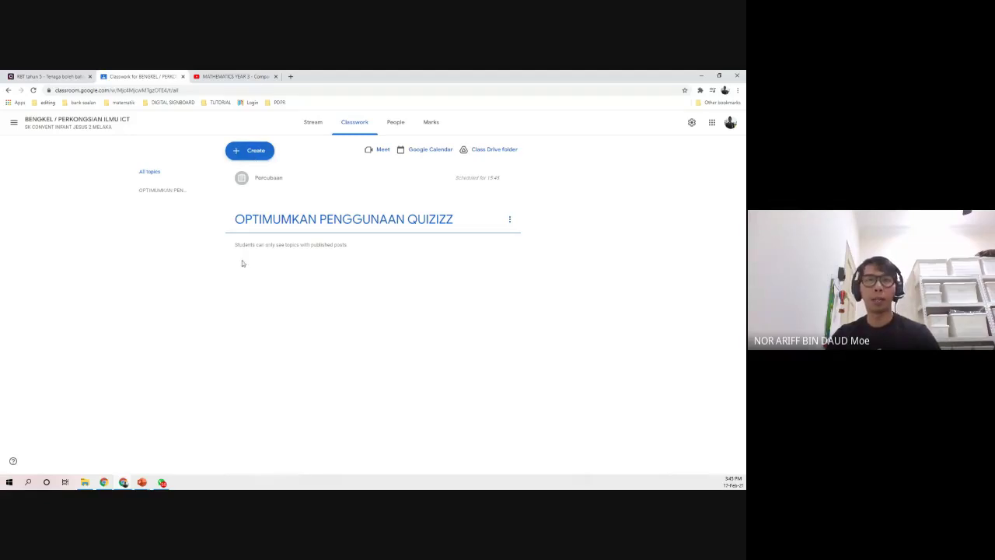
{"action": "left_click_drag", "start_coordinate": [287, 186], "coordinate": [290, 233]}
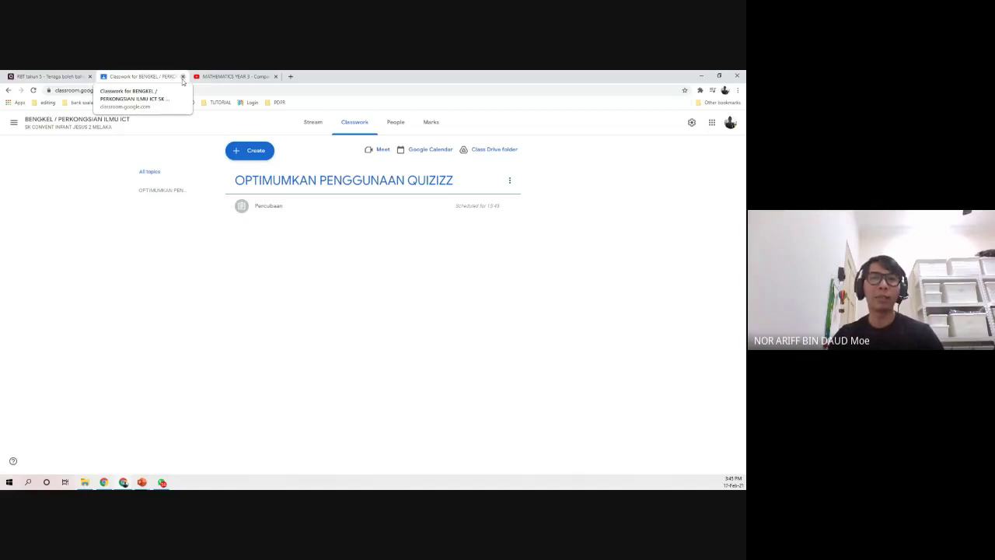
- Back in Quizizz, open the RBT tahun 5 - Tenaga boleh baharu report from Reports
{"action": "left_click", "coordinate": [57, 76]}
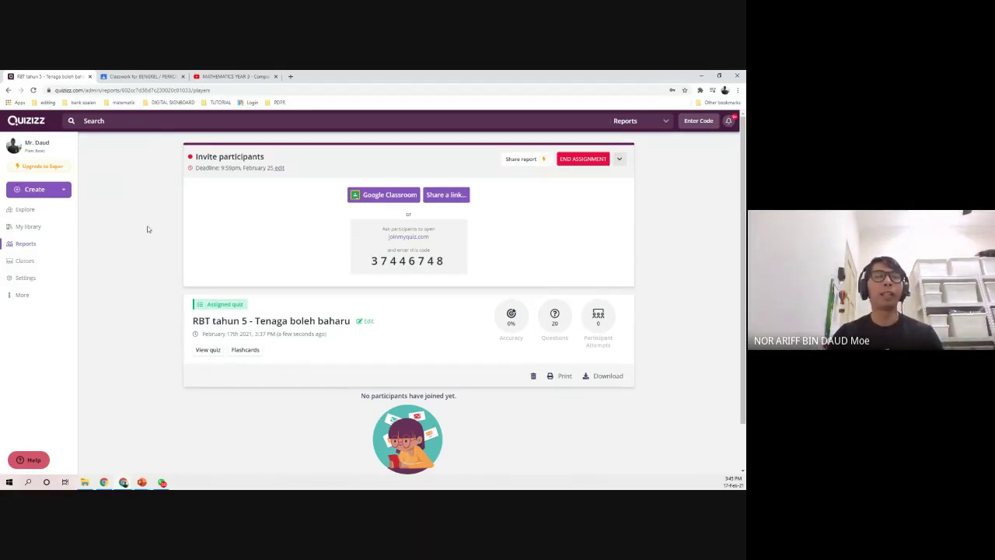
{"action": "left_click", "coordinate": [51, 250]}
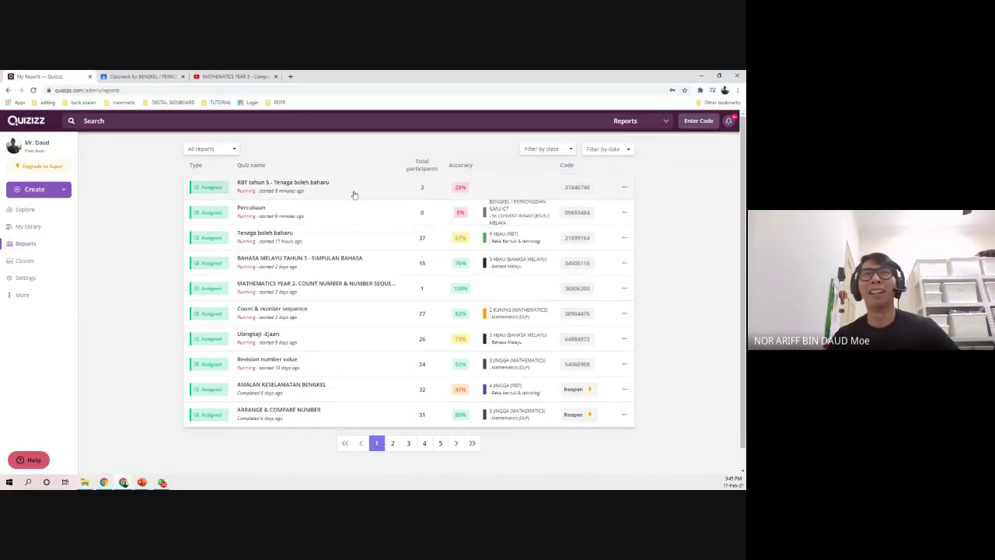
{"action": "left_click", "coordinate": [307, 193]}
{"action": "scroll", "coordinate": [132, 233], "scroll_direction": "down", "scroll_amount": 1}
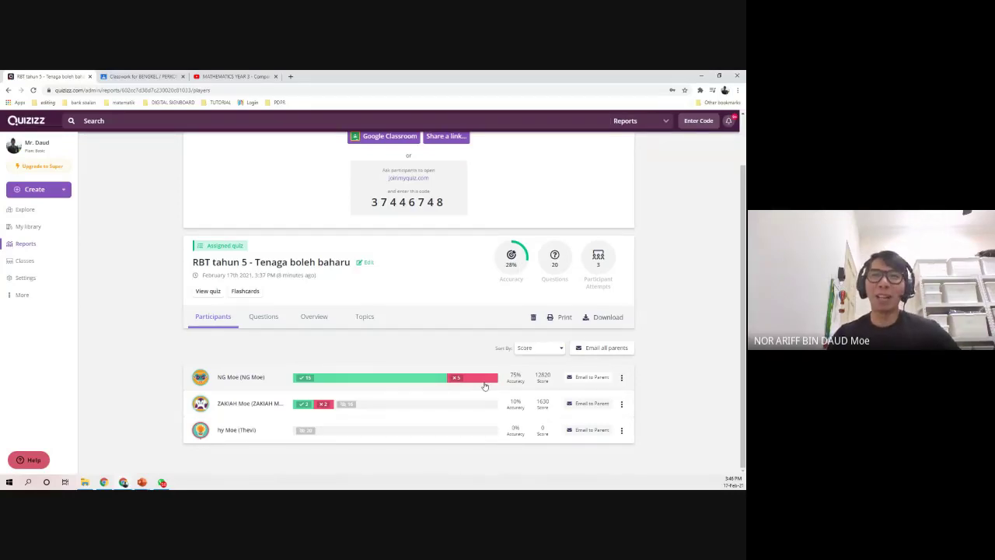
- Look over the Questions breakdown and the Overview answer grid, then download the report
{"action": "left_click", "coordinate": [265, 320]}
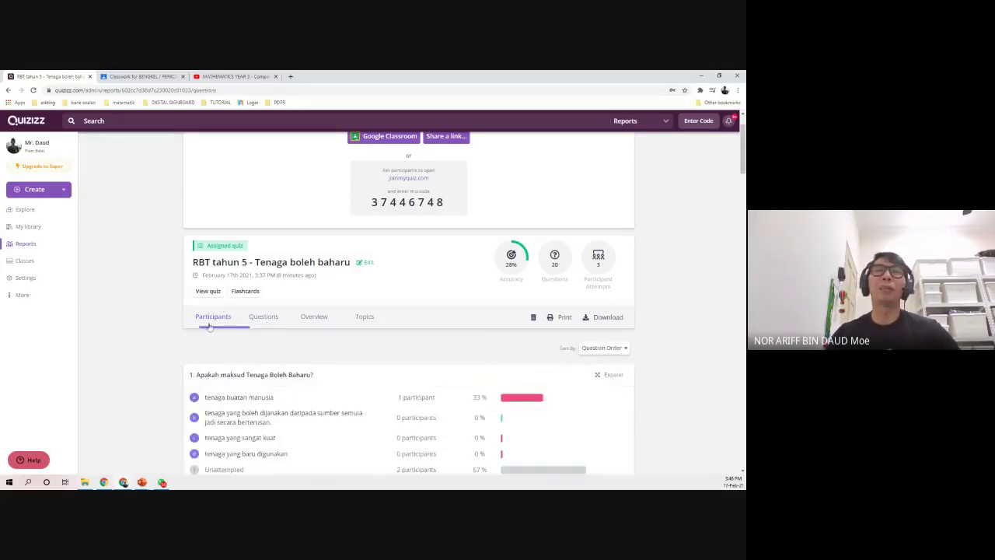
{"action": "scroll", "coordinate": [177, 328], "scroll_direction": "down", "scroll_amount": 3}
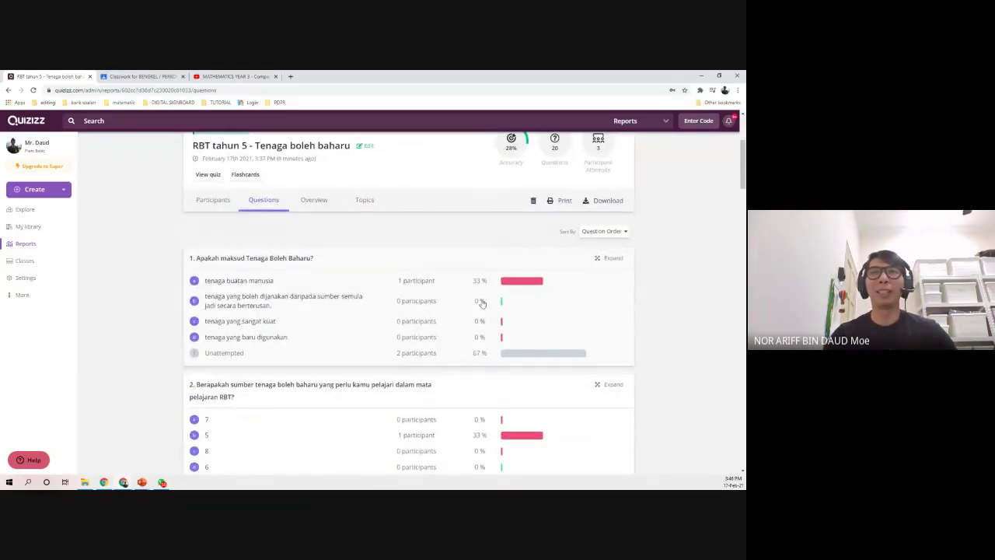
{"action": "left_click", "coordinate": [321, 202]}
{"action": "mouse_move", "coordinate": [318, 420]}
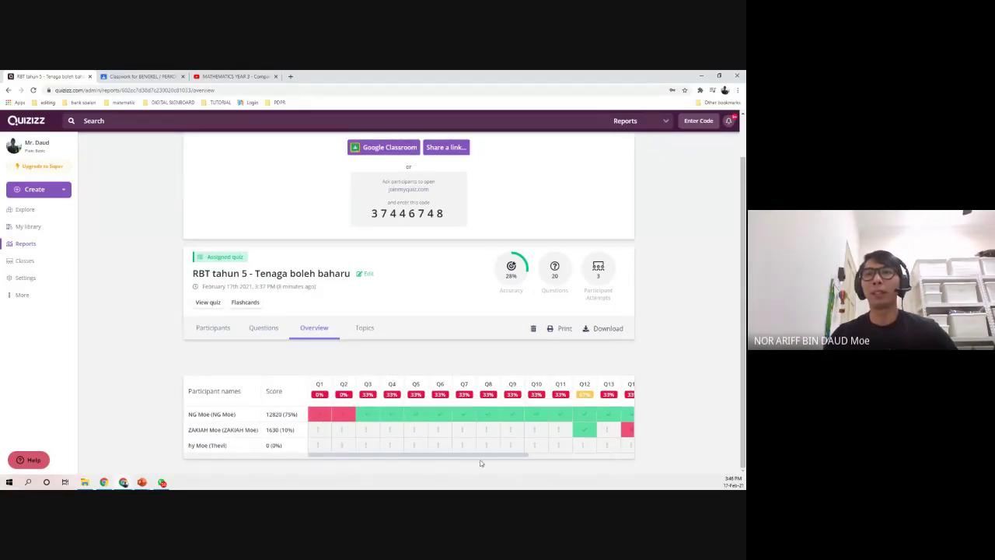
{"action": "left_click_drag", "start_coordinate": [482, 454], "coordinate": [565, 453]}
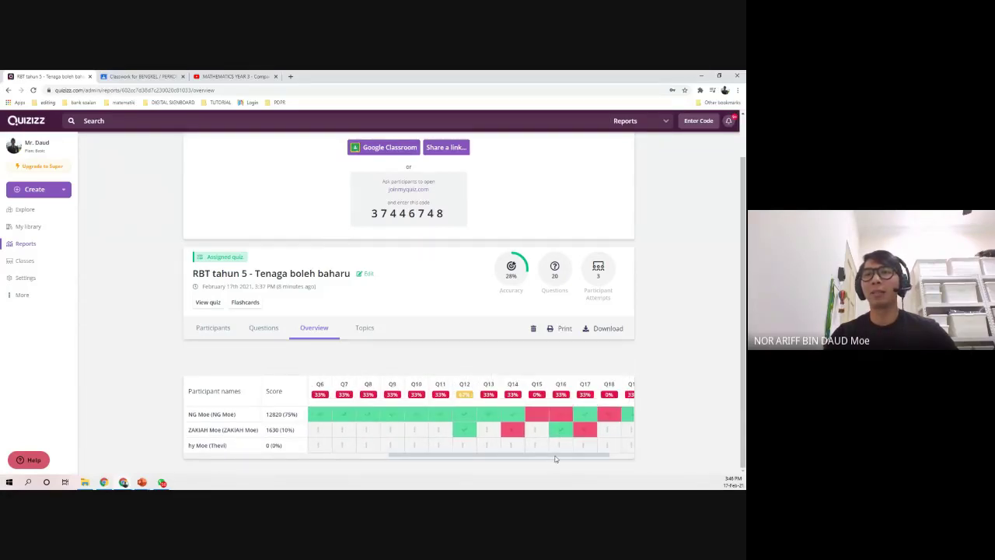
{"action": "left_click_drag", "start_coordinate": [555, 459], "coordinate": [404, 459]}
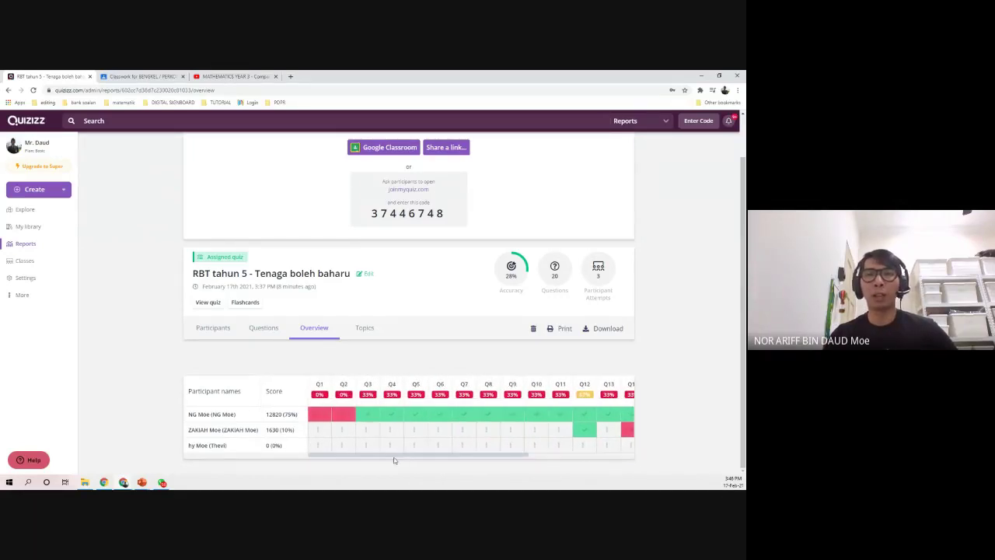
{"action": "mouse_move", "coordinate": [318, 415]}
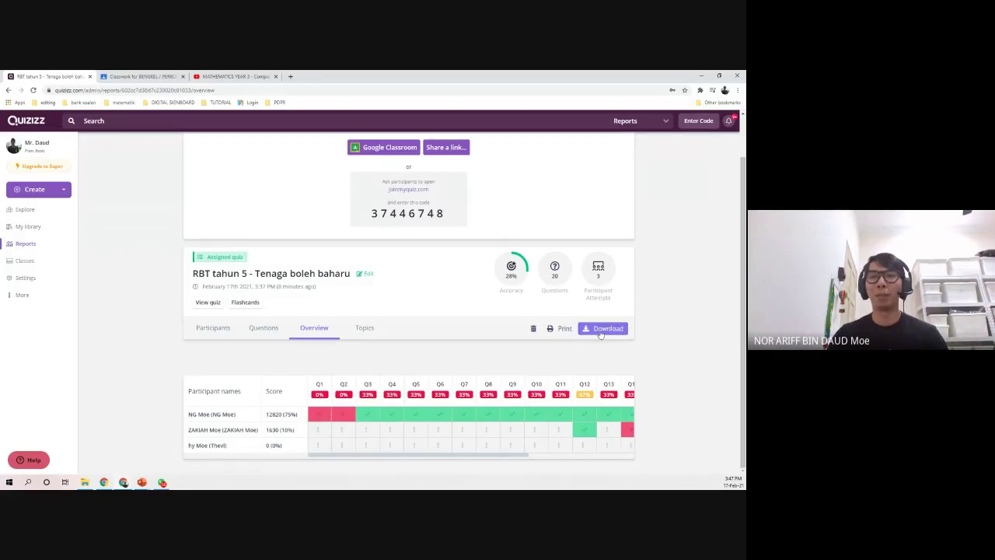
{"action": "left_click", "coordinate": [600, 331]}
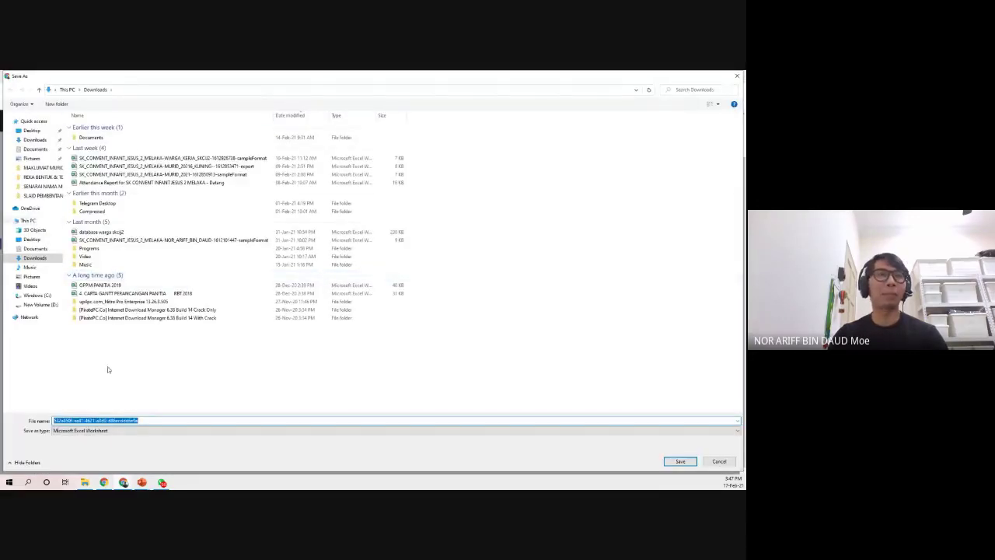
- Save the report to the Desktop as the Excel file ANALISIS GURU PERCUBAAN
{"action": "left_click", "coordinate": [35, 130]}
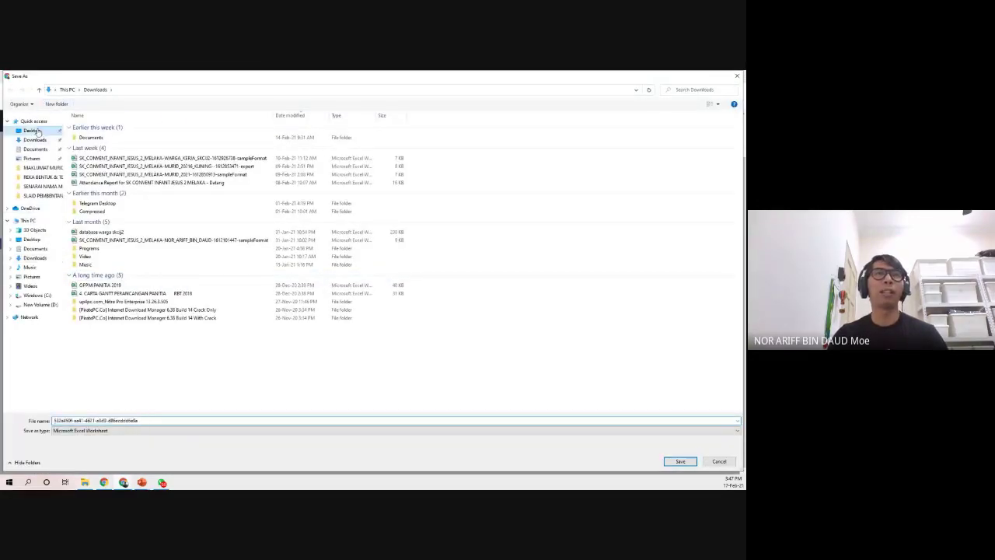
{"action": "double_click", "coordinate": [117, 419]}
{"action": "type", "text": "A"}
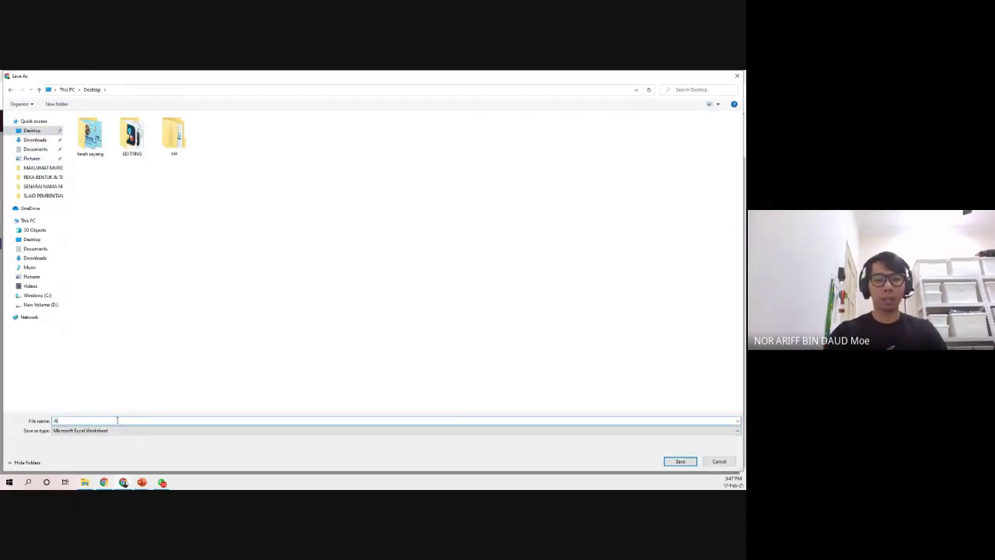
{"action": "type", "text": "NALISIS GURU"}
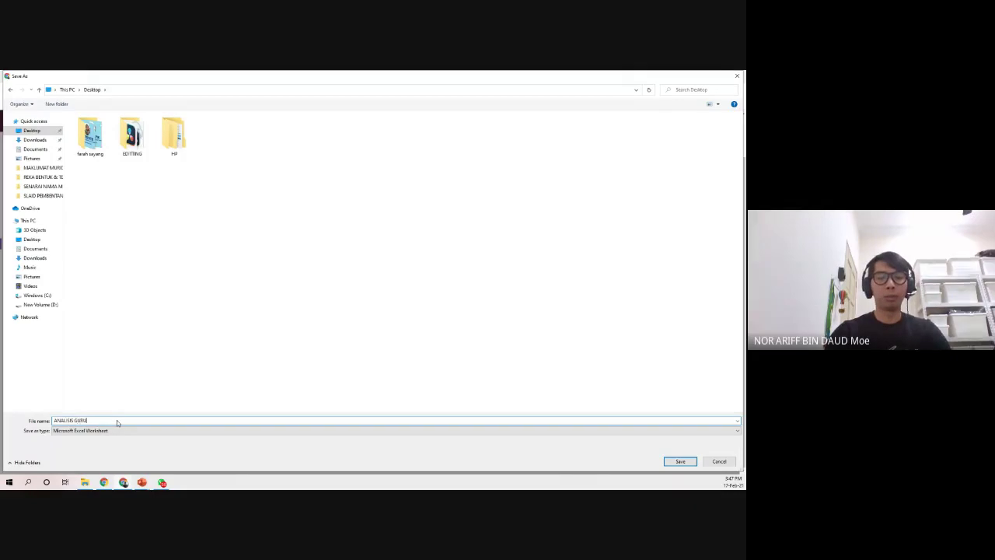
{"action": "type", "text": " PERCUBAAN"}
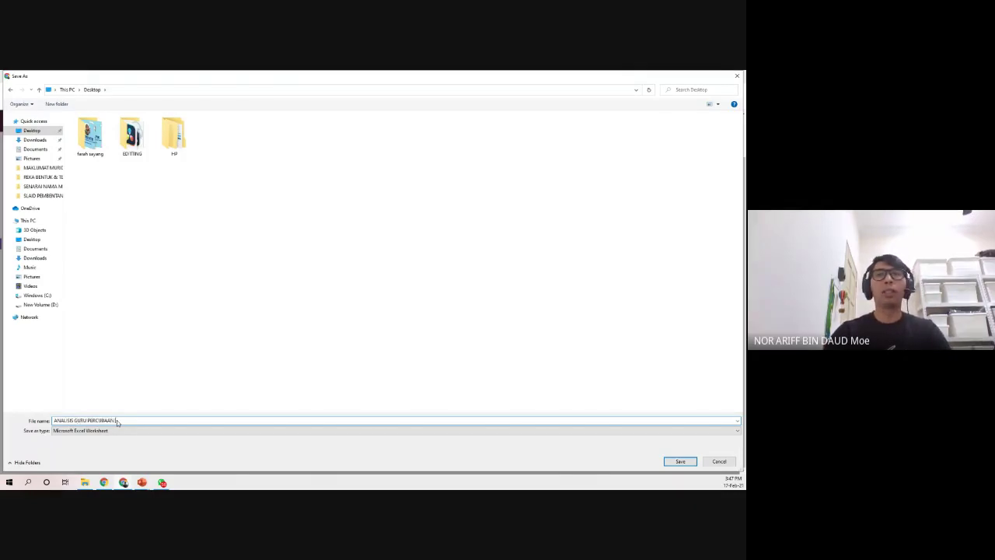
{"action": "left_click", "coordinate": [667, 462]}
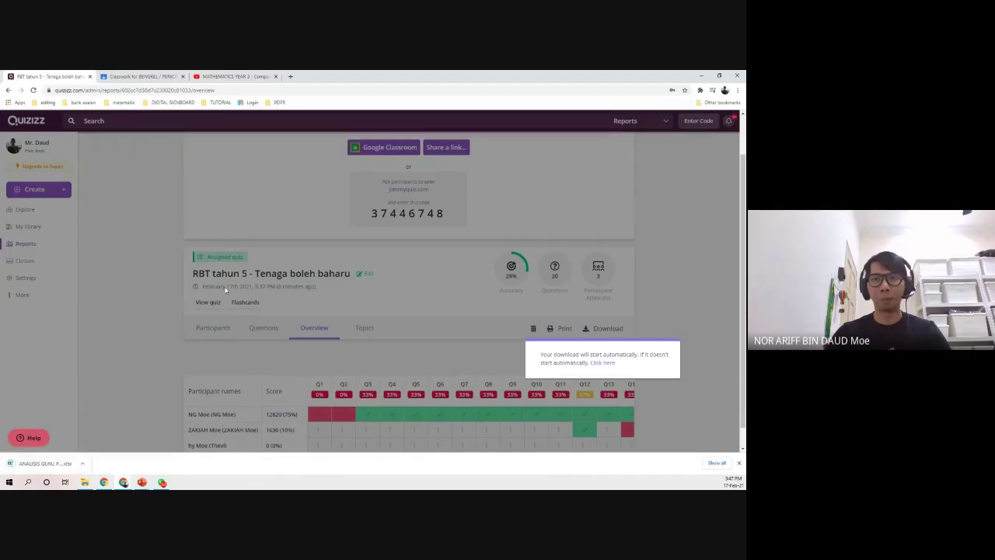
- Open ANALISIS GURU PERCUBAAN in Excel and examine the question texts and each student's answers
{"action": "left_click", "coordinate": [40, 464]}
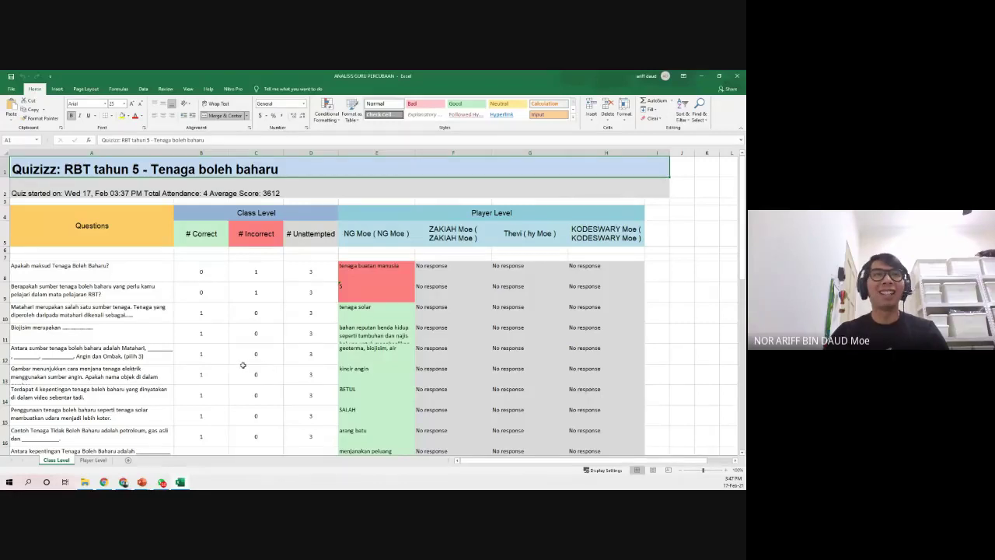
{"action": "left_click_drag", "start_coordinate": [84, 266], "coordinate": [101, 431]}
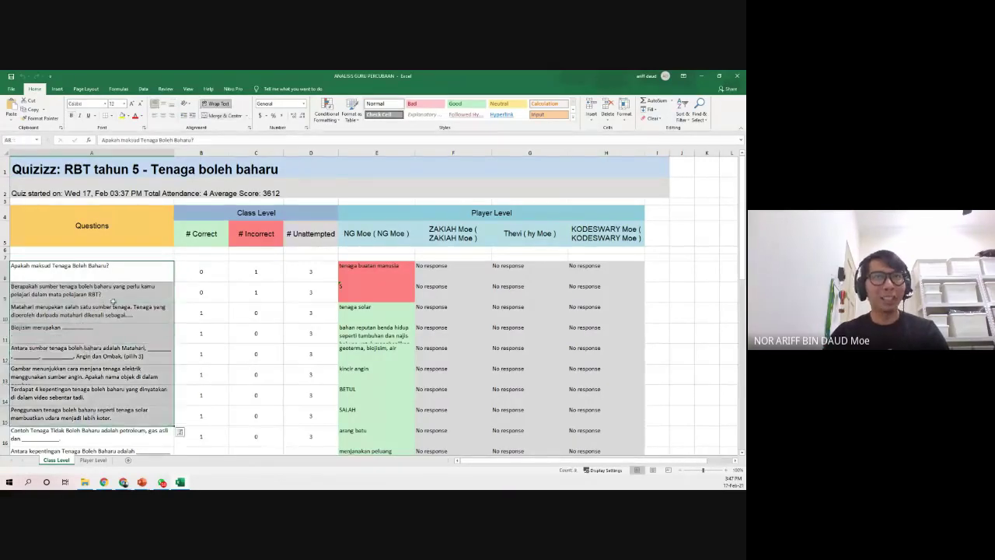
{"action": "left_click", "coordinate": [113, 298]}
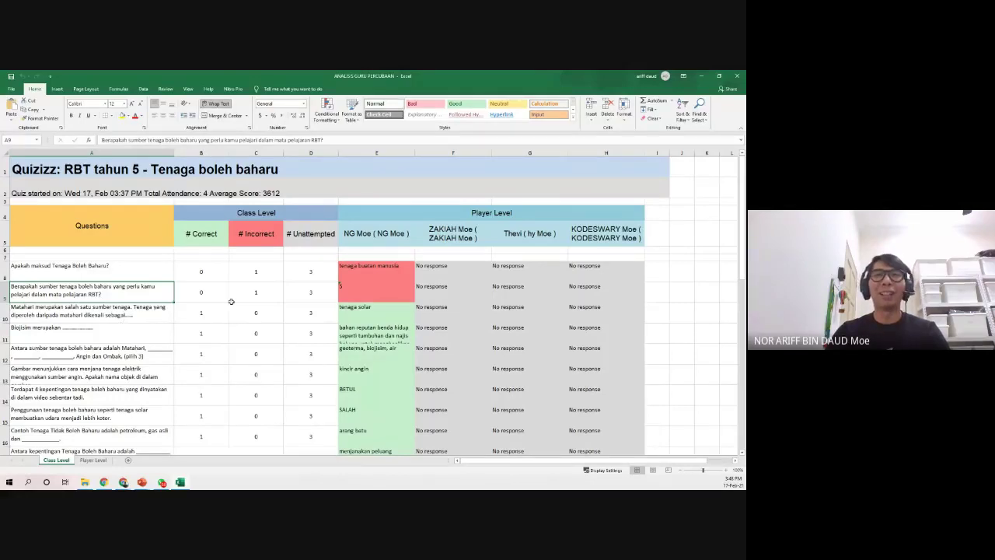
{"action": "left_click", "coordinate": [358, 289]}
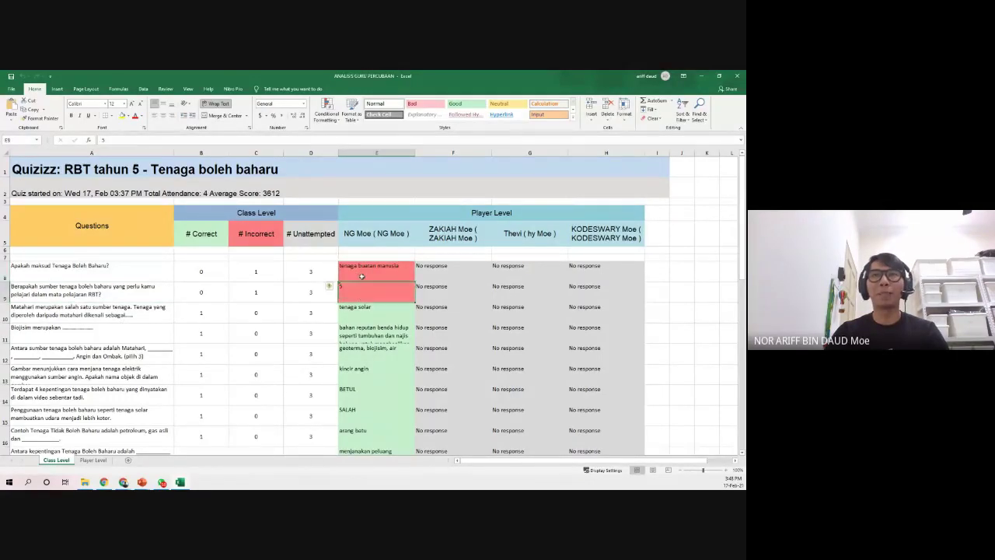
{"action": "left_click_drag", "start_coordinate": [431, 268], "coordinate": [450, 332]}
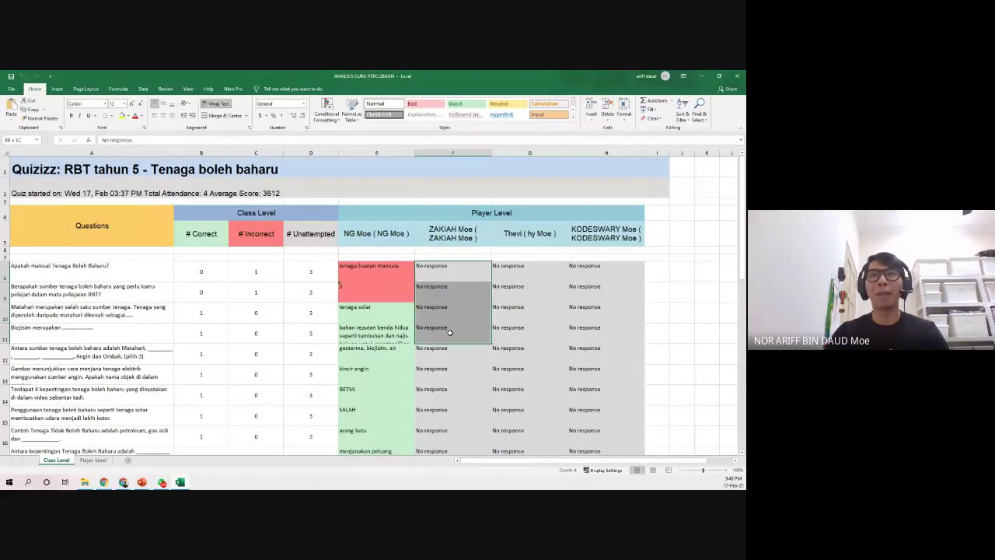
{"action": "left_click_drag", "start_coordinate": [516, 271], "coordinate": [499, 349]}
{"action": "left_click_drag", "start_coordinate": [591, 268], "coordinate": [598, 350]}
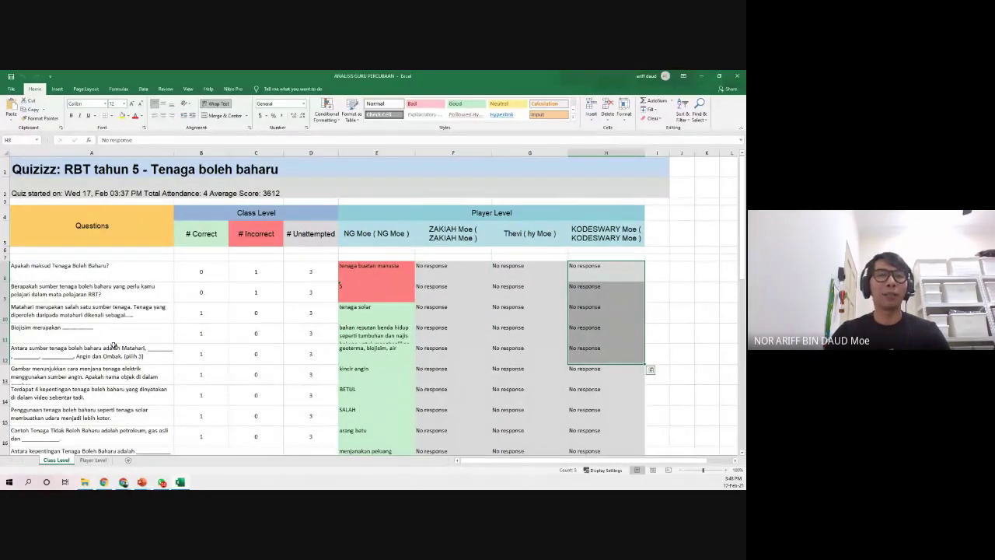
{"action": "scroll", "coordinate": [112, 345], "scroll_direction": "down", "scroll_amount": 6}
{"action": "scroll", "coordinate": [113, 345], "scroll_direction": "up", "scroll_amount": 1}
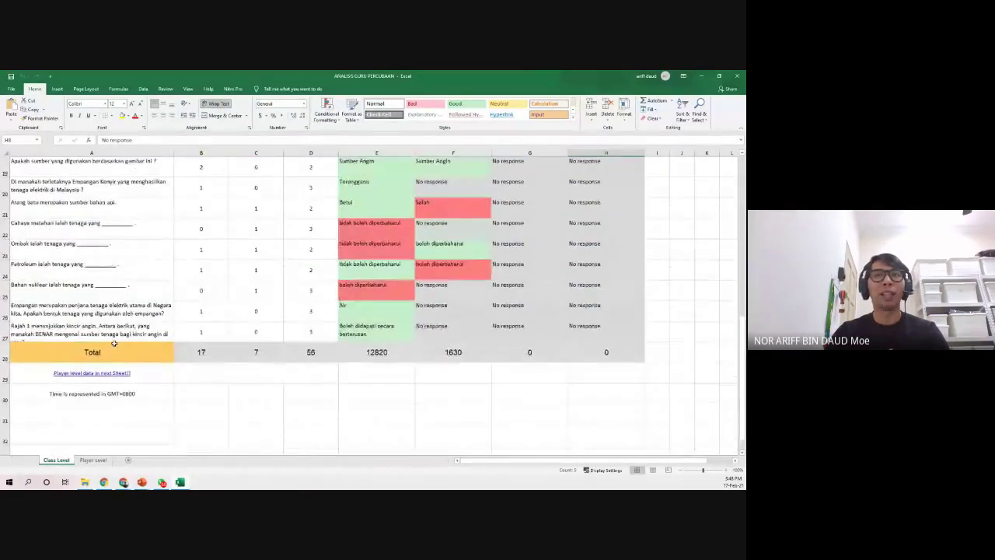
{"action": "scroll", "coordinate": [128, 311], "scroll_direction": "up", "scroll_amount": 6}
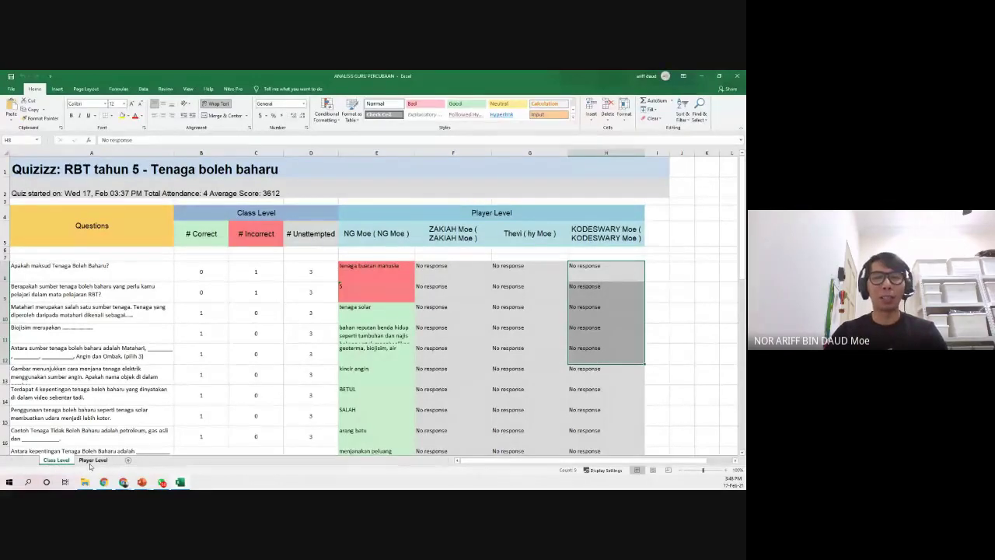
{"action": "left_click", "coordinate": [92, 460]}
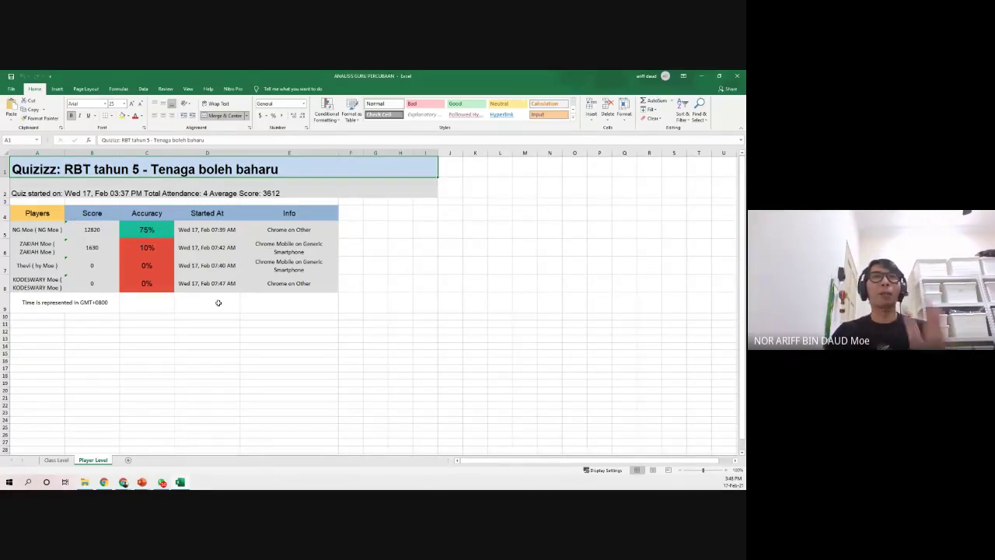
{"action": "left_click", "coordinate": [221, 230]}
{"action": "left_click_drag", "start_coordinate": [300, 234], "coordinate": [303, 285]}
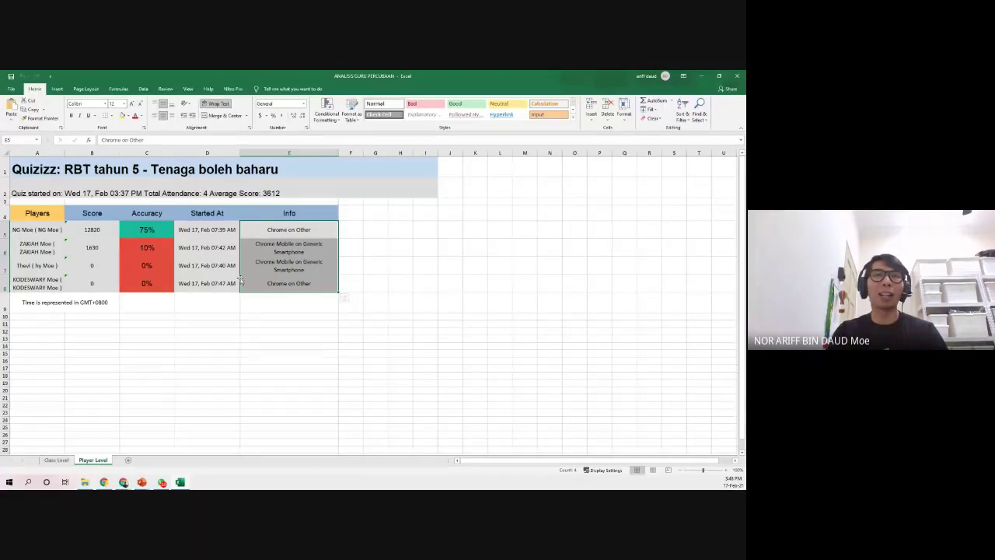
{"action": "left_click", "coordinate": [211, 233]}
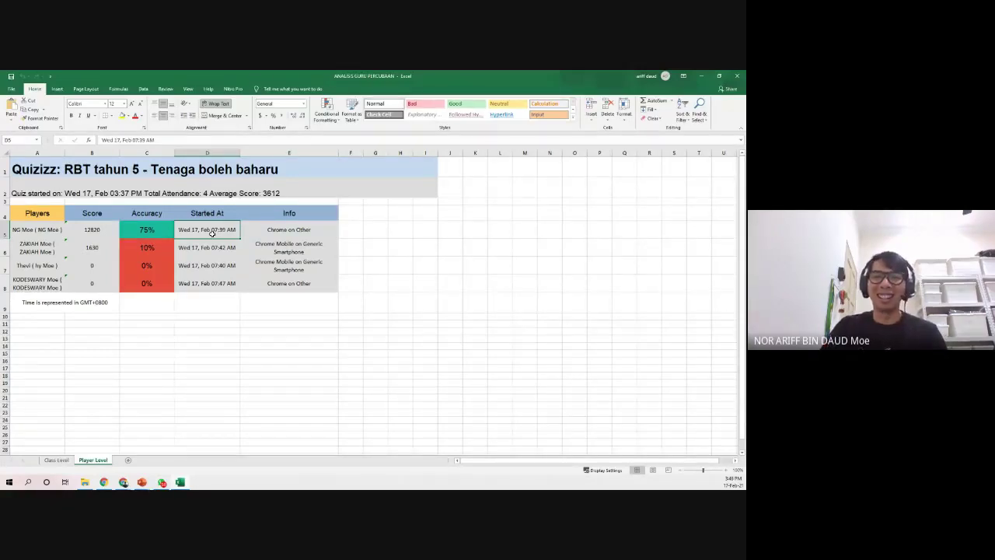
{"action": "left_click", "coordinate": [215, 284]}
{"action": "left_click", "coordinate": [220, 266]}
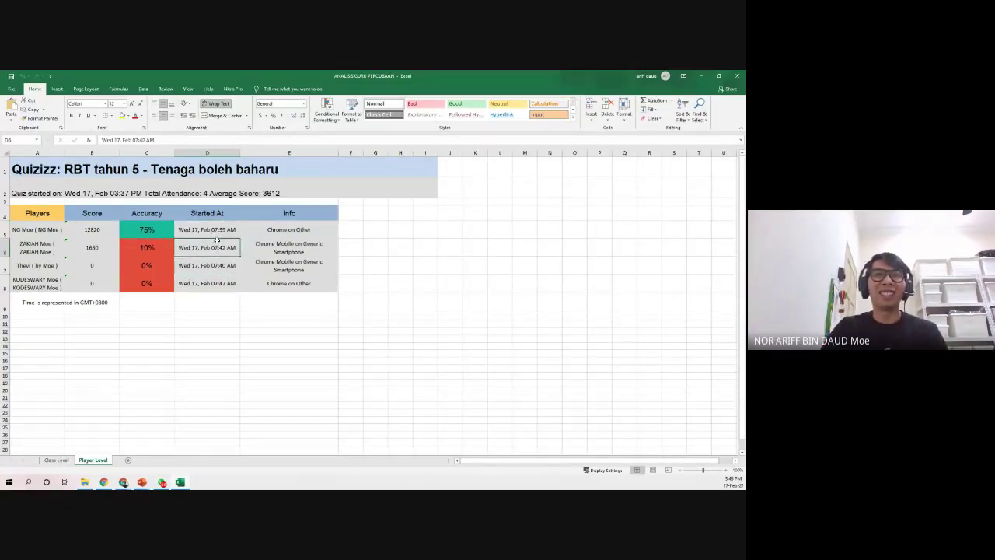
{"action": "left_click", "coordinate": [214, 247]}
{"action": "left_click", "coordinate": [214, 265]}
{"action": "left_click", "coordinate": [212, 283]}
{"action": "left_click", "coordinate": [215, 267]}
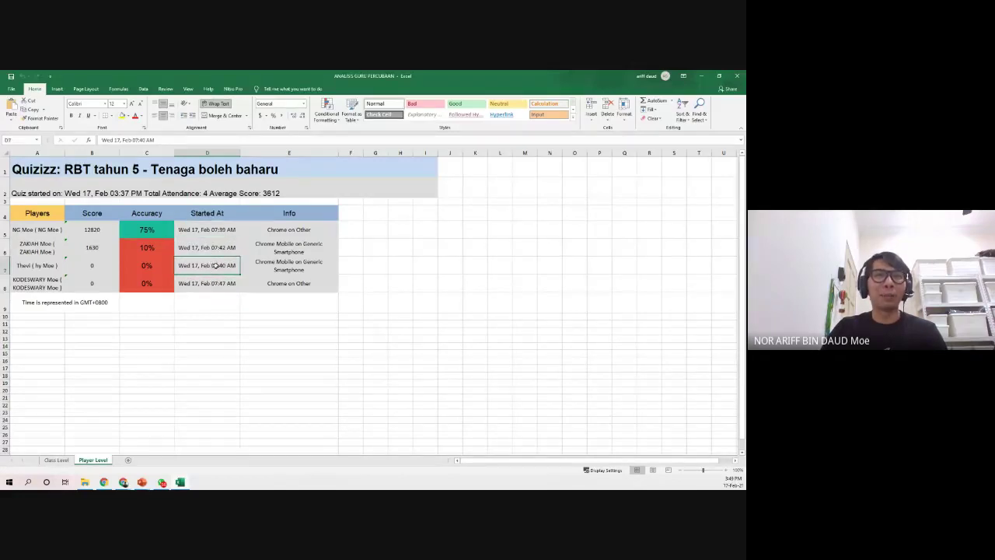
{"action": "left_click", "coordinate": [215, 247]}
{"action": "left_click", "coordinate": [213, 233]}
{"action": "left_click", "coordinate": [212, 254]}
{"action": "left_click", "coordinate": [213, 265]}
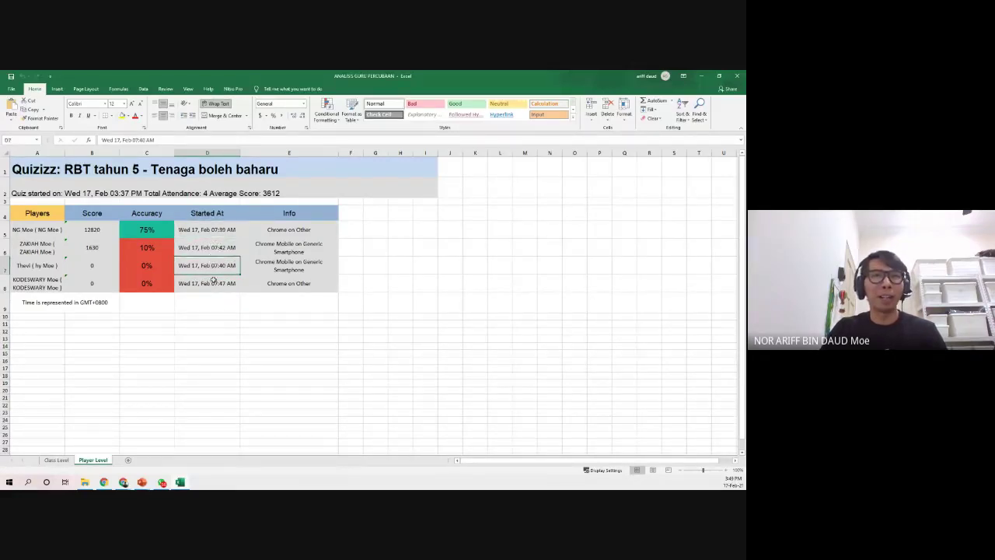
{"action": "left_click", "coordinate": [212, 282]}
{"action": "left_click", "coordinate": [213, 264]}
{"action": "left_click", "coordinate": [212, 250]}
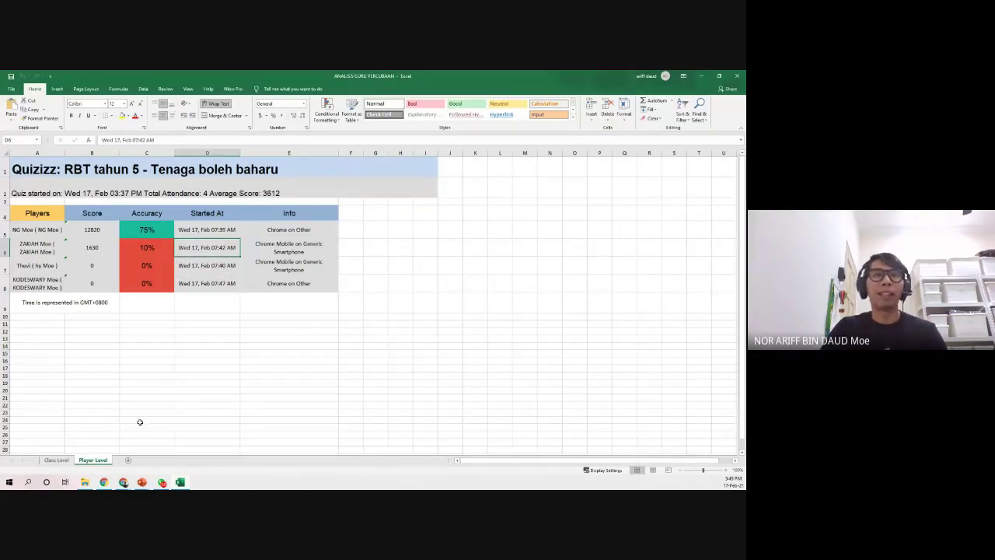
{"action": "left_click", "coordinate": [61, 460]}
{"action": "left_click", "coordinate": [92, 460]}
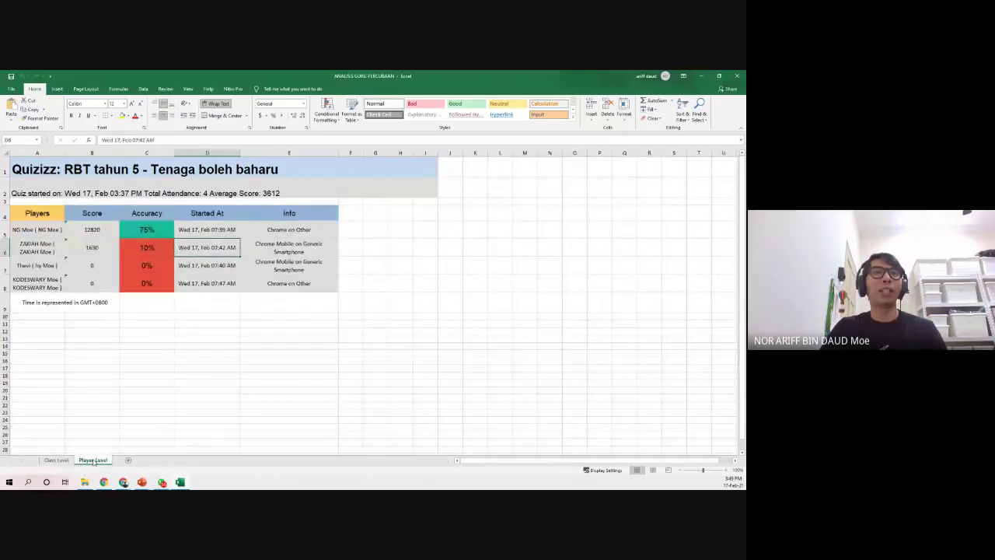
{"action": "left_click", "coordinate": [56, 461]}
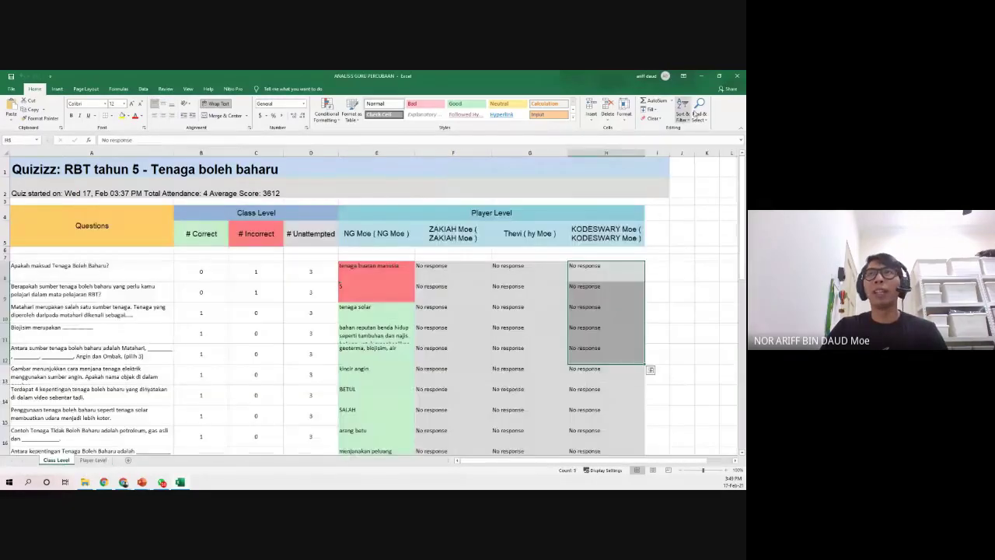
- Close Excel and open the AMALAN KESELAMATAN BENGKEL report from the Quizizz reports list
{"action": "left_click", "coordinate": [737, 76]}
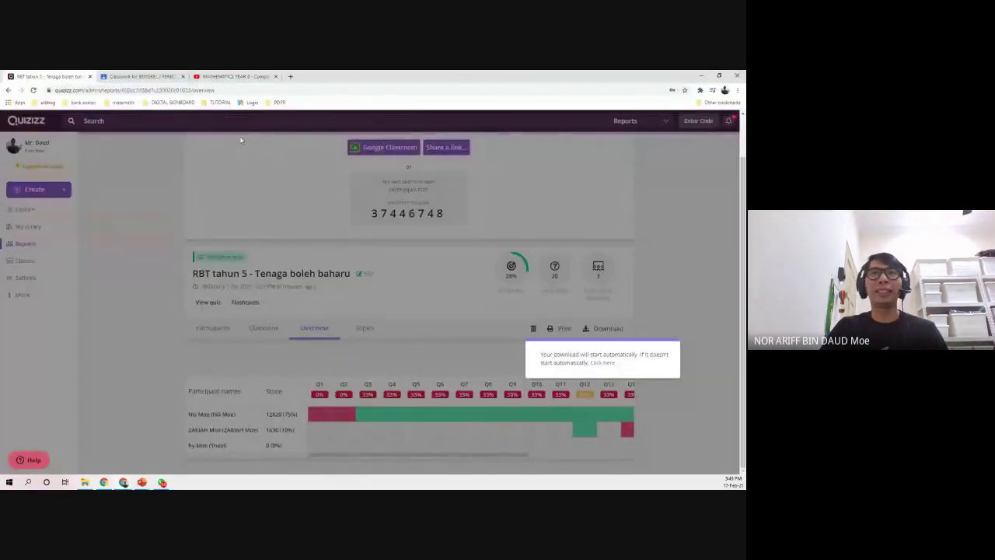
{"action": "left_click", "coordinate": [165, 206]}
{"action": "left_click", "coordinate": [29, 246]}
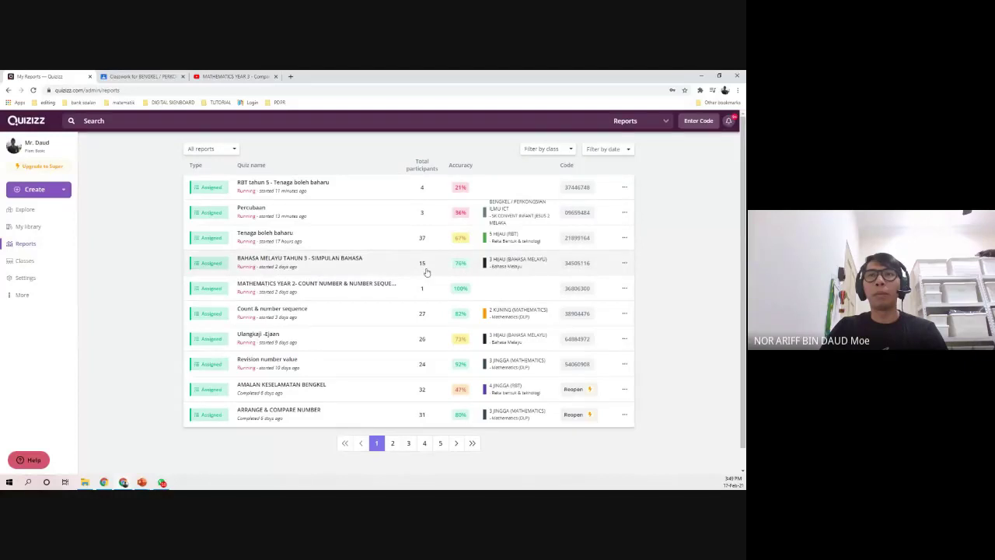
{"action": "scroll", "coordinate": [362, 342], "scroll_direction": "down", "scroll_amount": 1}
{"action": "scroll", "coordinate": [362, 342], "scroll_direction": "down", "scroll_amount": 1}
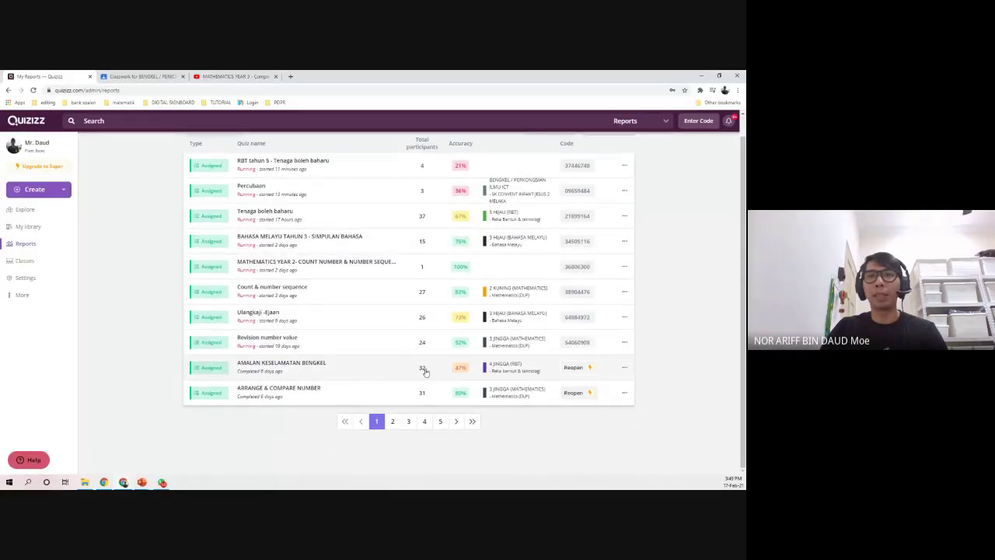
{"action": "left_click", "coordinate": [303, 375]}
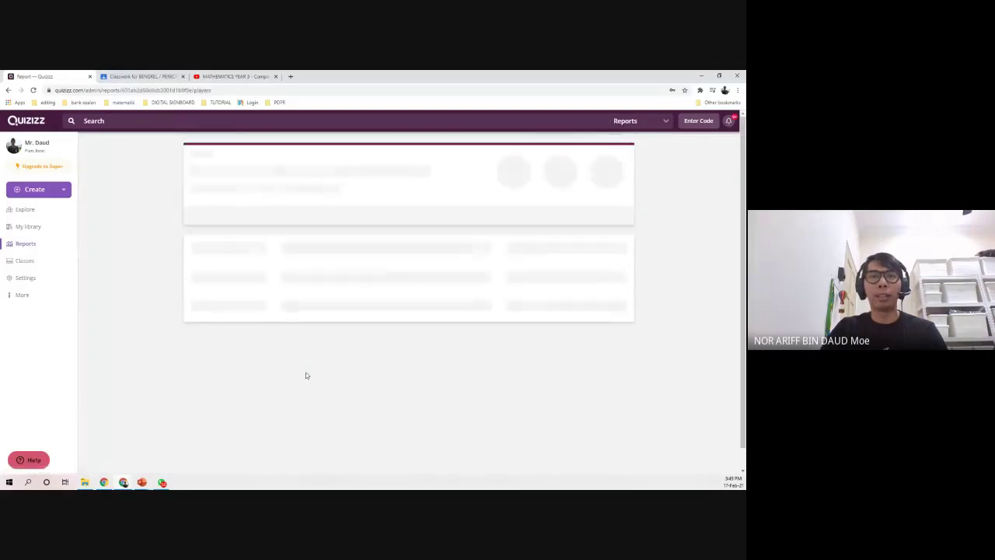
{"action": "scroll", "coordinate": [262, 355], "scroll_direction": "down", "scroll_amount": 2}
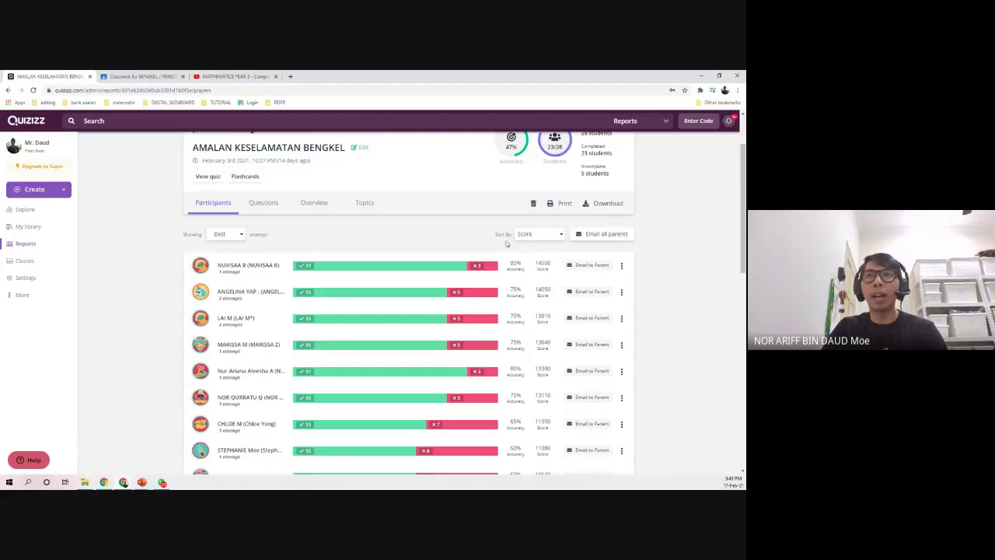
{"action": "left_click", "coordinate": [532, 234]}
- Sort participants by Accuracy and scroll through the top student's answers (17 correct, 3 incorrect)
{"action": "left_click", "coordinate": [538, 266]}
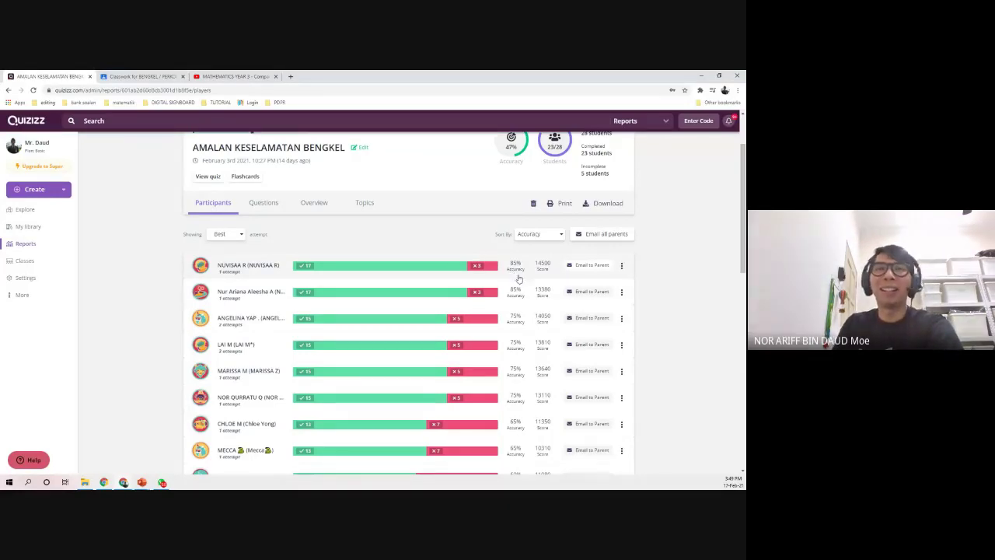
{"action": "left_click", "coordinate": [458, 273]}
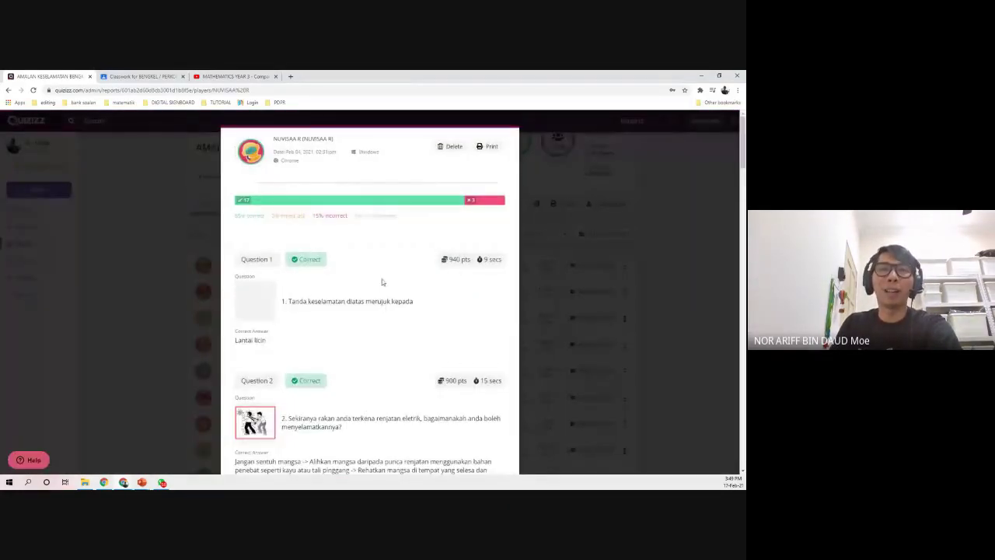
{"action": "scroll", "coordinate": [298, 337], "scroll_direction": "down", "scroll_amount": 5}
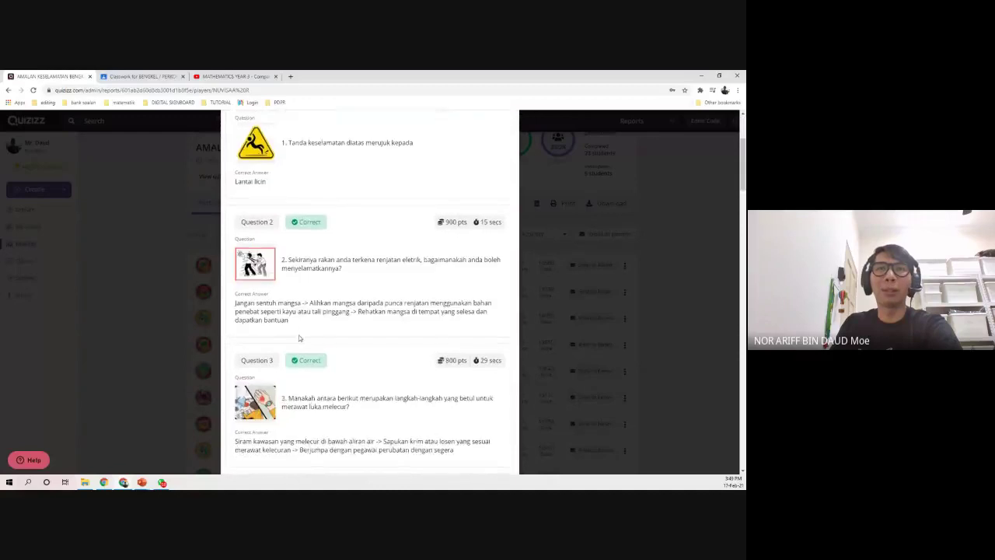
{"action": "scroll", "coordinate": [298, 336], "scroll_direction": "down", "scroll_amount": 3}
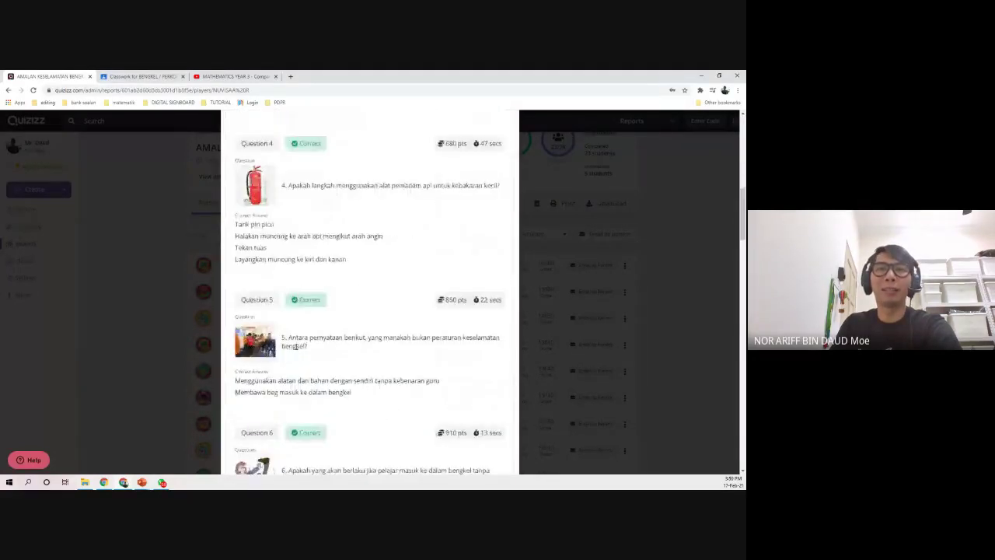
{"action": "scroll", "coordinate": [305, 357], "scroll_direction": "down", "scroll_amount": 4}
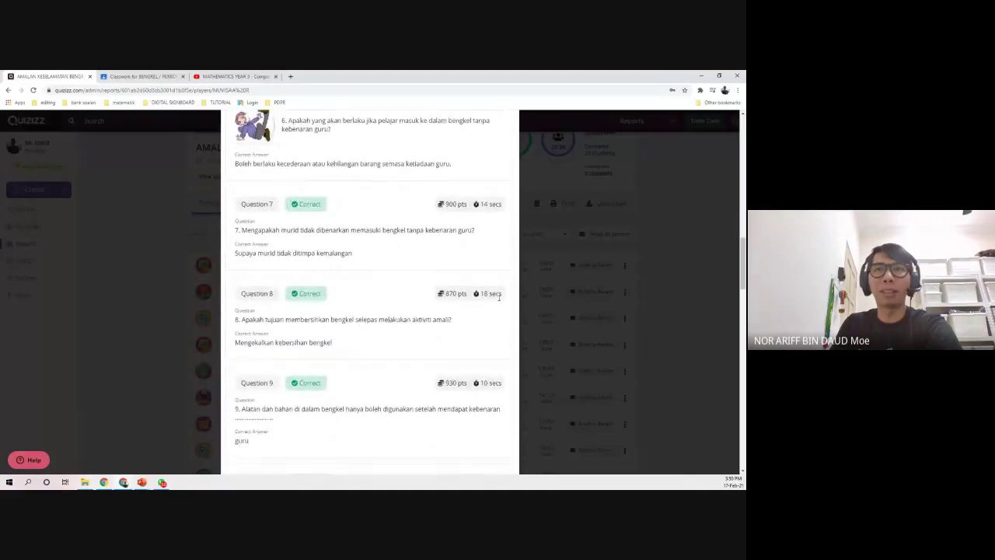
{"action": "scroll", "coordinate": [478, 342], "scroll_direction": "down", "scroll_amount": 4}
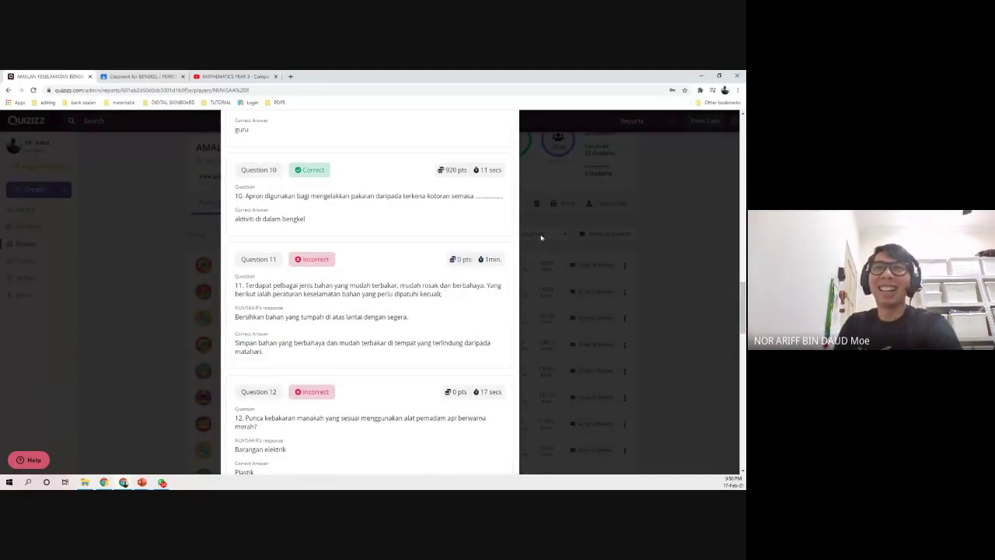
{"action": "scroll", "coordinate": [476, 332], "scroll_direction": "down", "scroll_amount": 1}
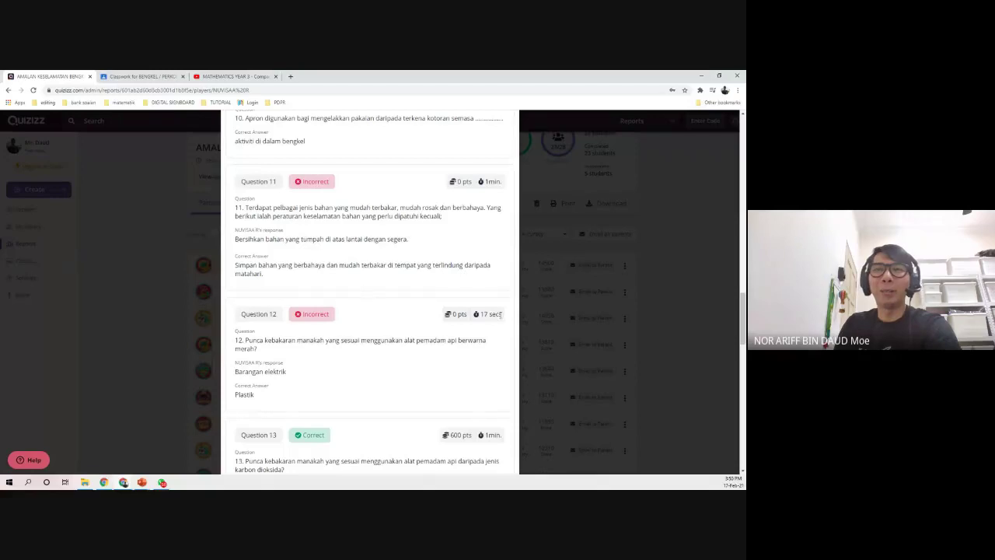
{"action": "scroll", "coordinate": [328, 360], "scroll_direction": "down", "scroll_amount": 2}
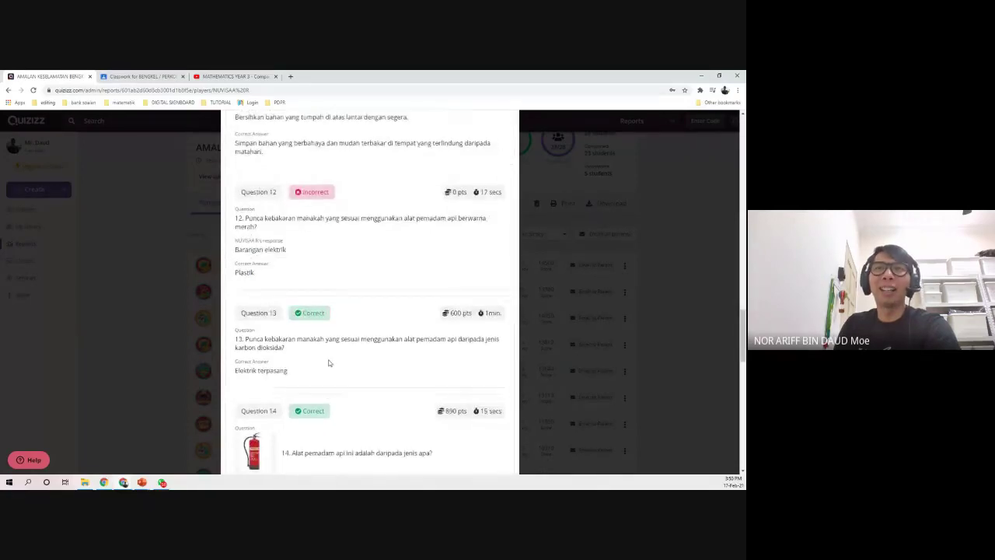
{"action": "scroll", "coordinate": [328, 362], "scroll_direction": "down", "scroll_amount": 1}
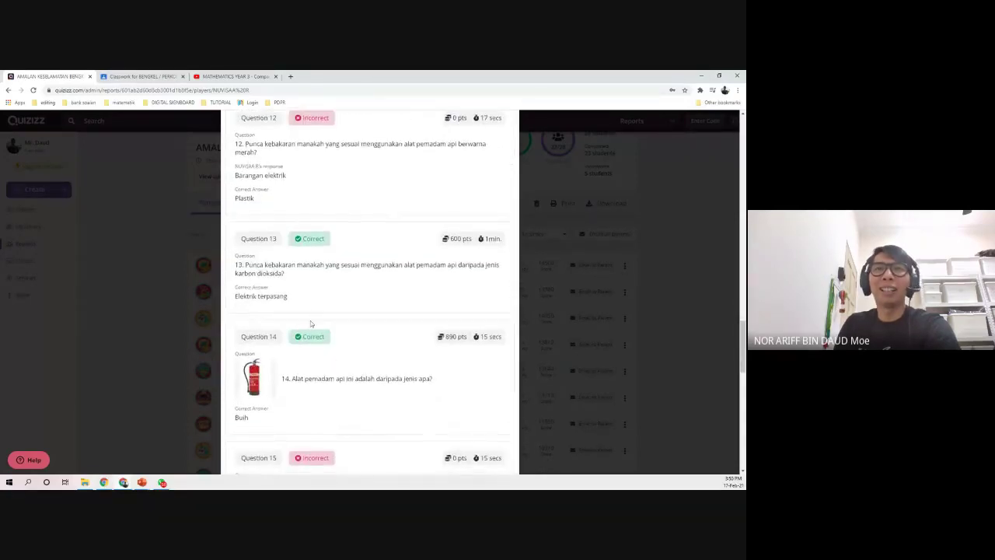
{"action": "scroll", "coordinate": [334, 342], "scroll_direction": "down", "scroll_amount": 5}
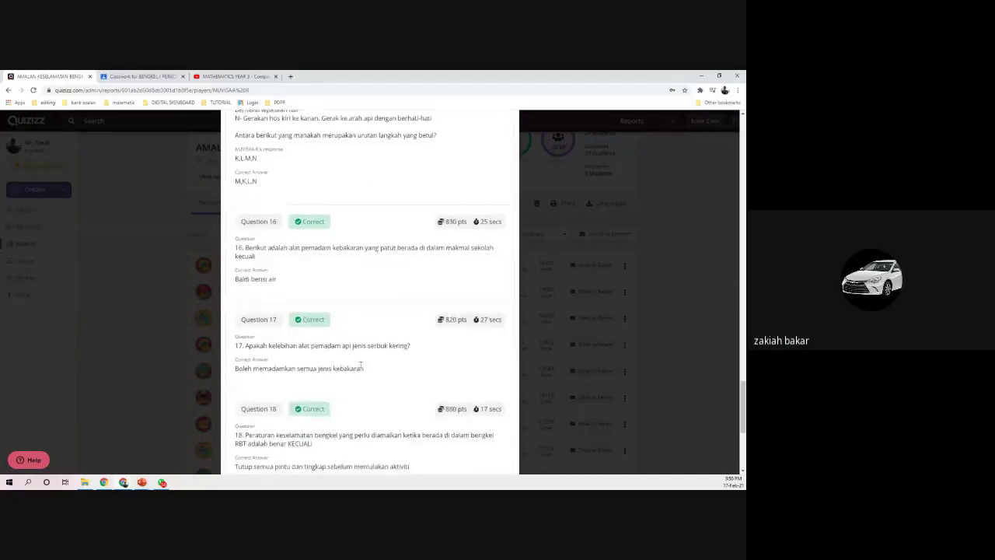
{"action": "scroll", "coordinate": [360, 363], "scroll_direction": "down", "scroll_amount": 4}
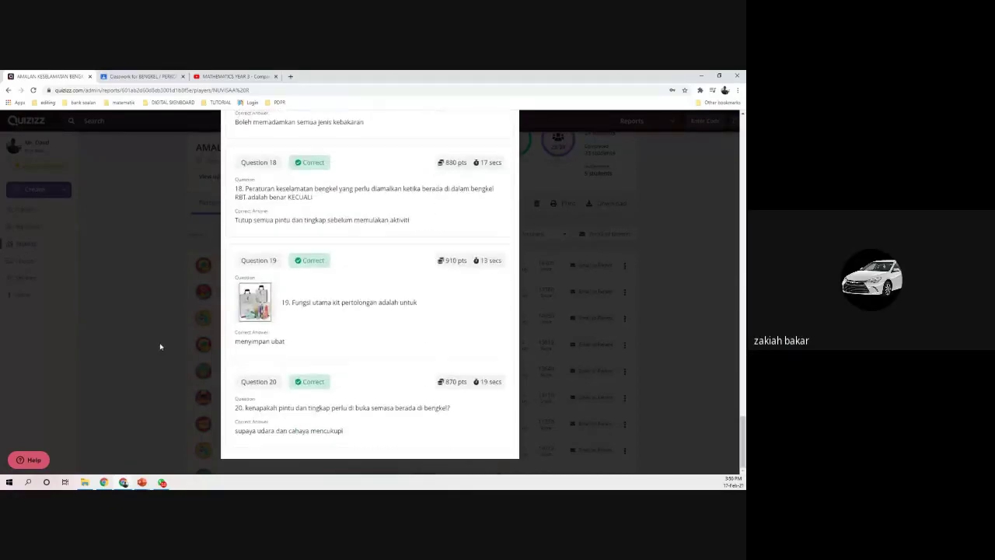
{"action": "scroll", "coordinate": [340, 347], "scroll_direction": "up", "scroll_amount": 14}
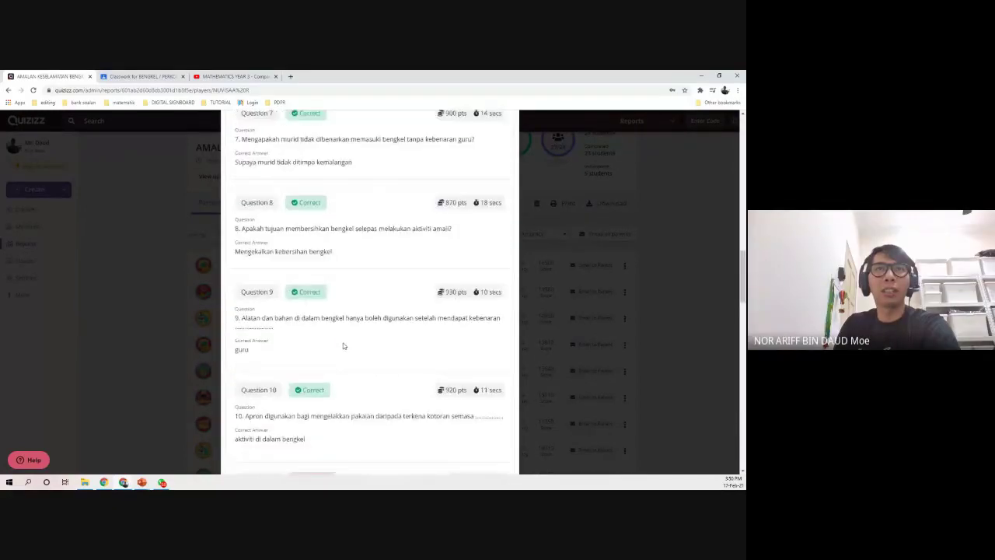
{"action": "scroll", "coordinate": [343, 346], "scroll_direction": "up", "scroll_amount": 10}
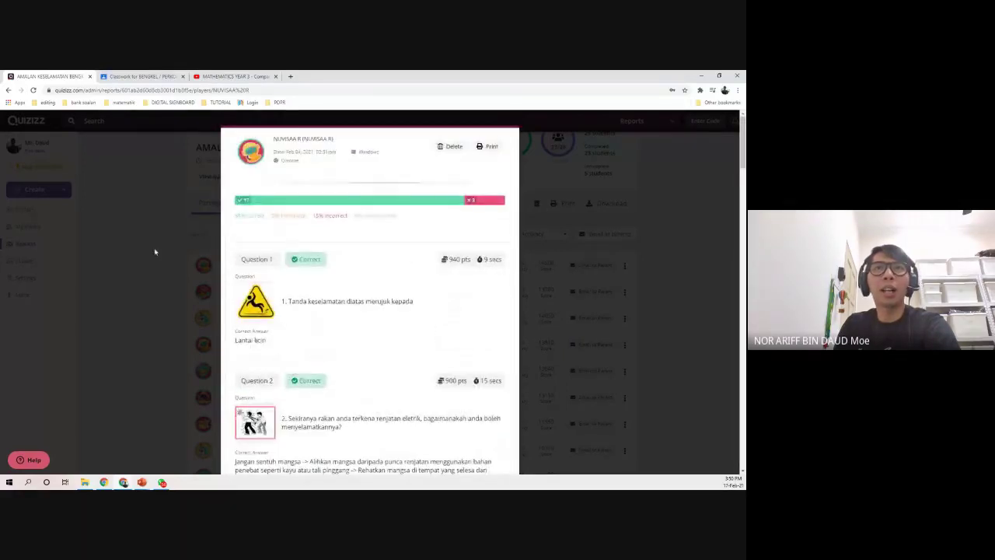
- Highlight the student's name and quiz completion time in the details popup to point them out
{"action": "left_click_drag", "start_coordinate": [274, 139], "coordinate": [342, 142]}
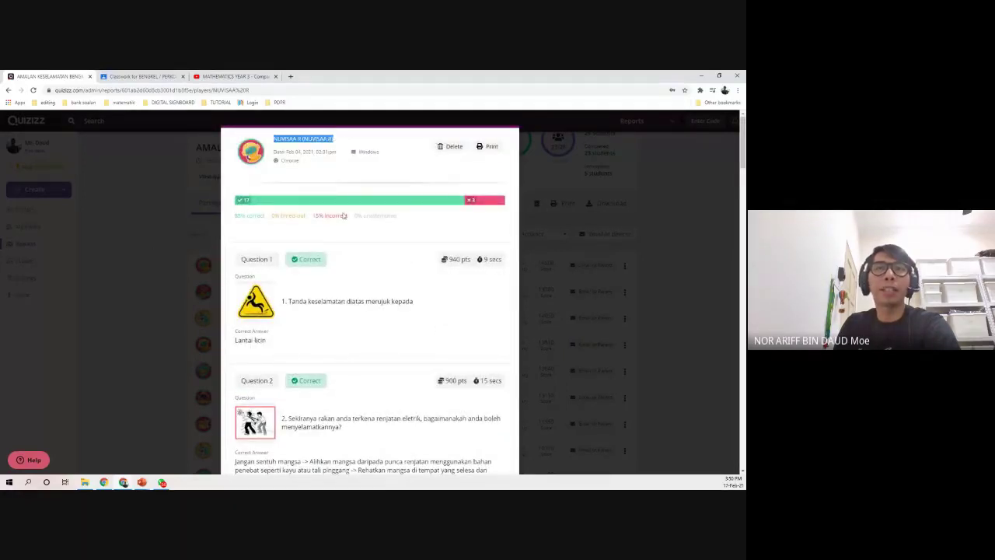
{"action": "left_click", "coordinate": [361, 256]}
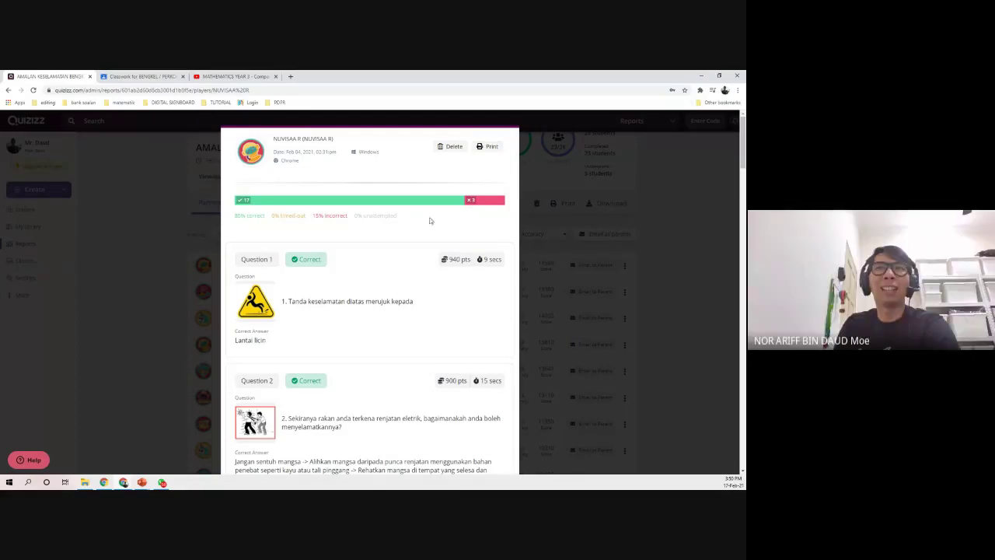
{"action": "left_click_drag", "start_coordinate": [316, 151], "coordinate": [393, 155]}
{"action": "left_click", "coordinate": [349, 161]}
{"action": "left_click", "coordinate": [392, 168]}
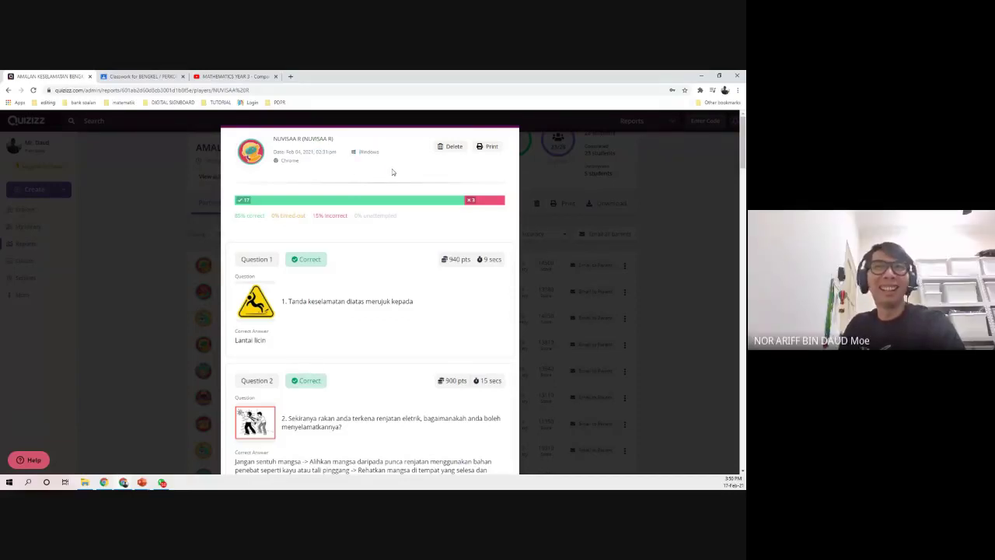
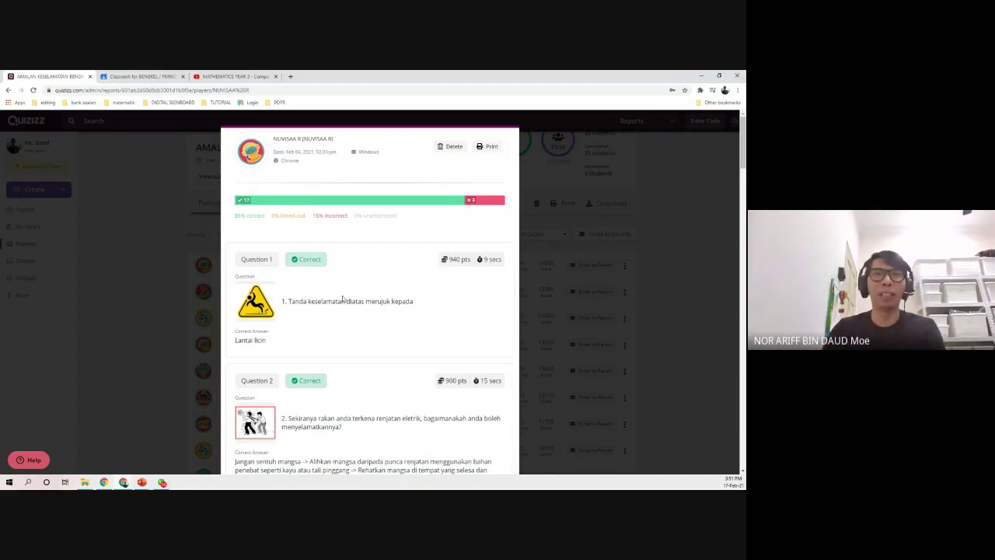
- Close the student's answer report and return to the full quiz Reports list
{"action": "left_click", "coordinate": [134, 275]}
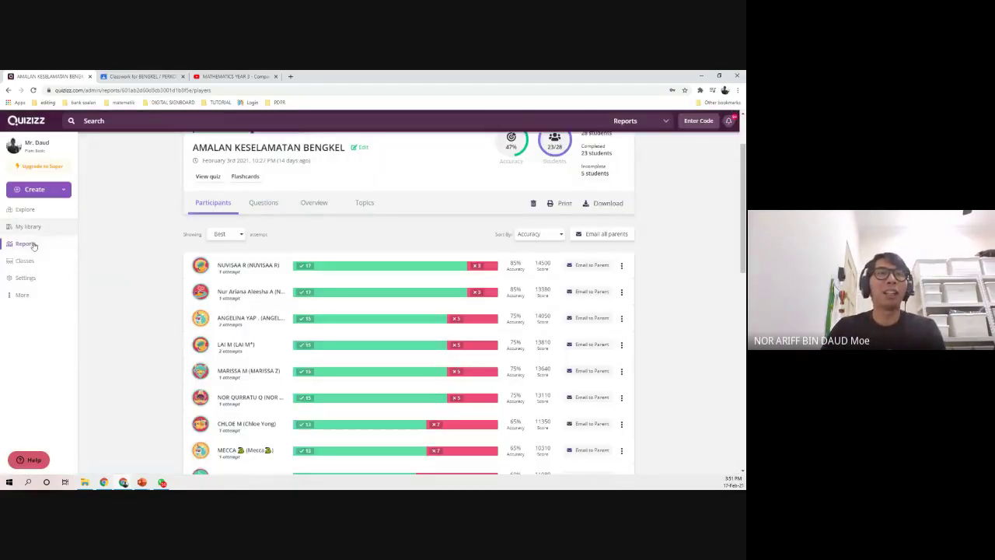
{"action": "left_click", "coordinate": [27, 244]}
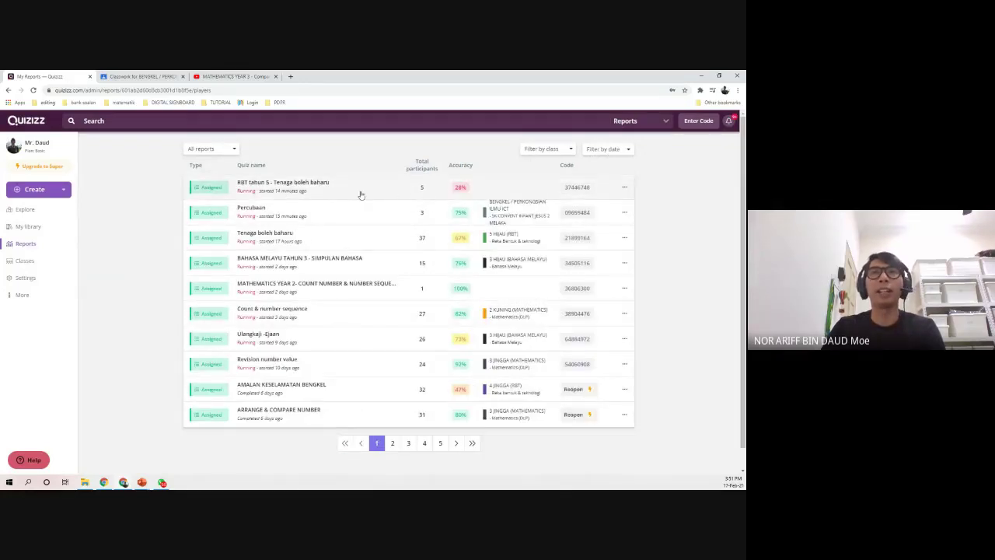
{"action": "left_click", "coordinate": [299, 194]}
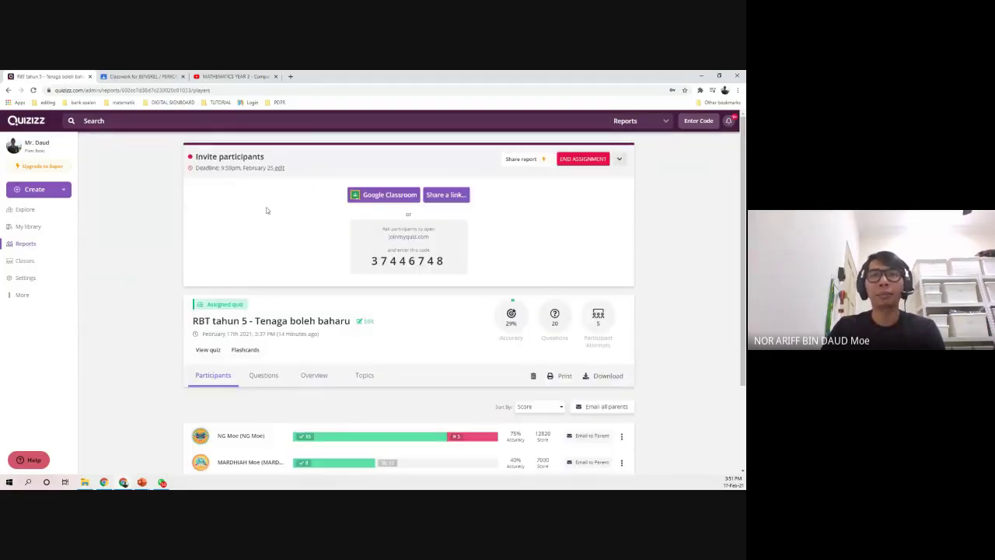
{"action": "left_click_drag", "start_coordinate": [364, 251], "coordinate": [448, 263]}
{"action": "right_click", "coordinate": [430, 262]}
{"action": "left_click", "coordinate": [459, 271]}
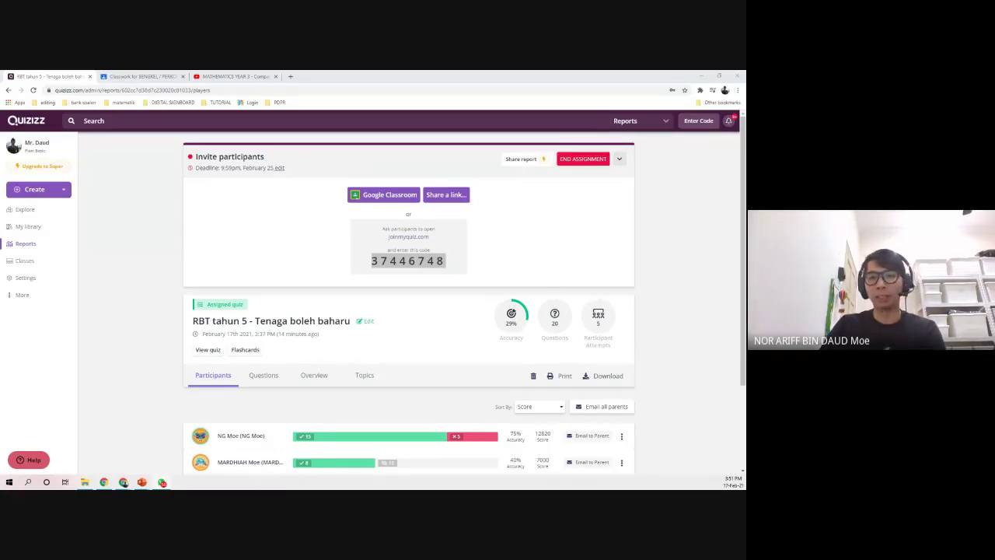
{"action": "left_click", "coordinate": [408, 260]}
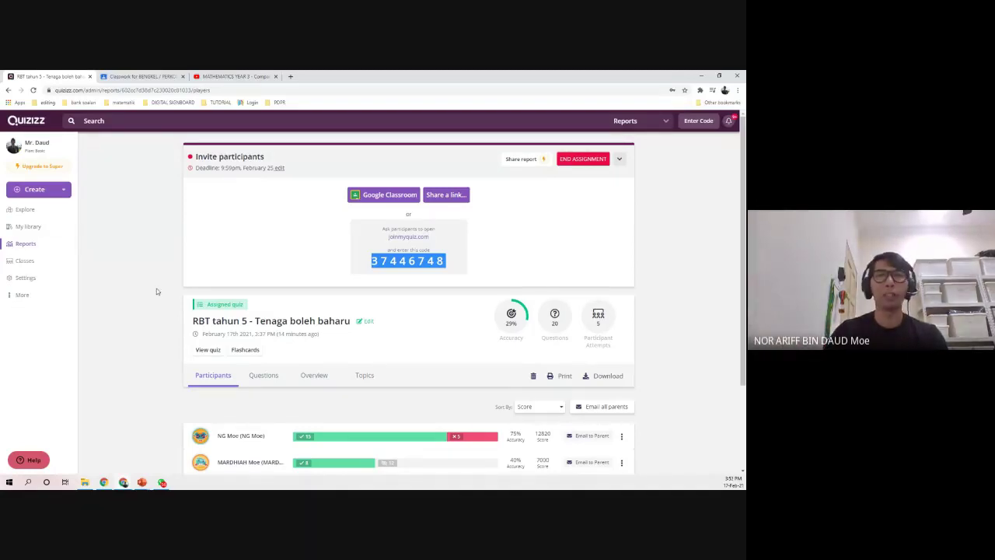
{"action": "scroll", "coordinate": [157, 292], "scroll_direction": "down", "scroll_amount": 3}
{"action": "left_click", "coordinate": [26, 245]}
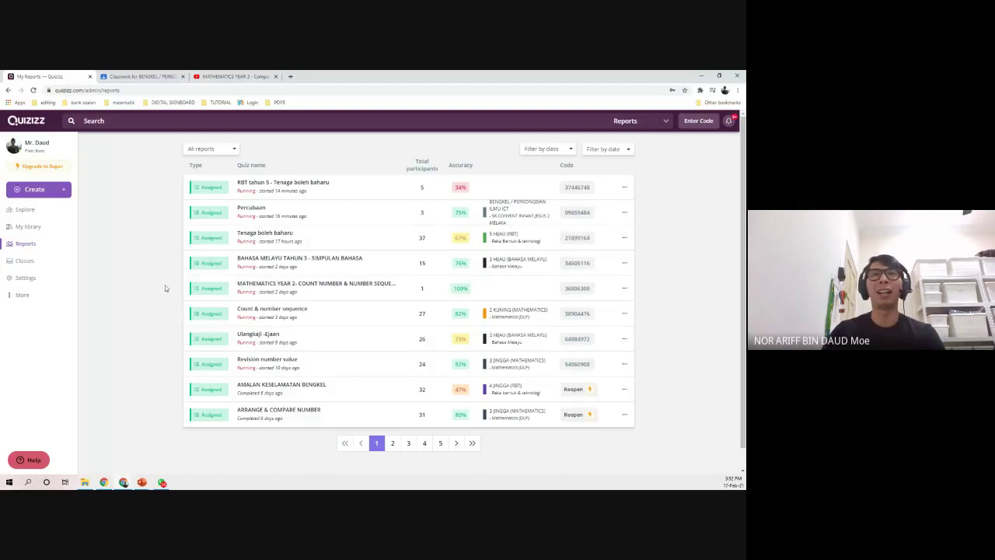
- Glance at MATHEMATICS YEAR 2, then open the Revision number value report's participants
{"action": "left_click", "coordinate": [194, 288]}
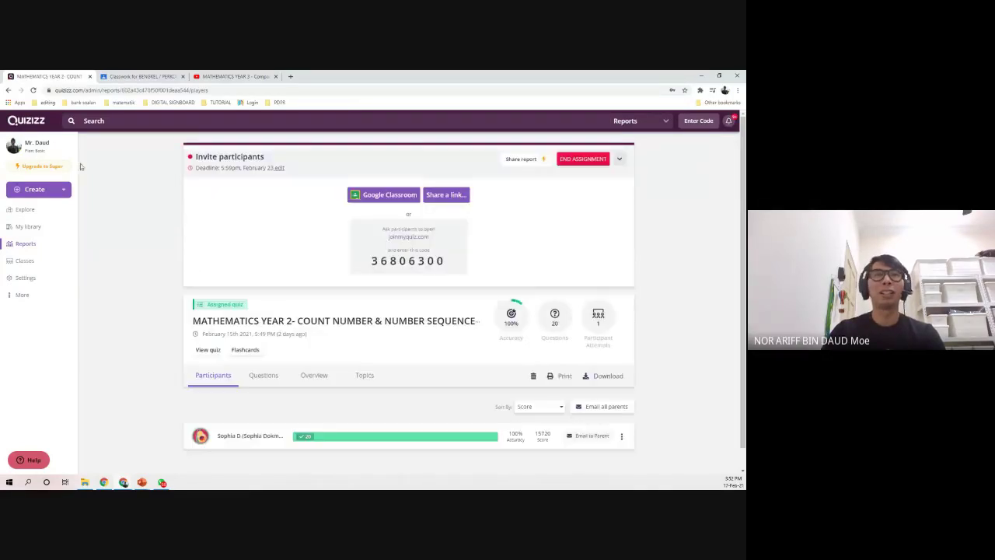
{"action": "key", "text": "alt+Left"}
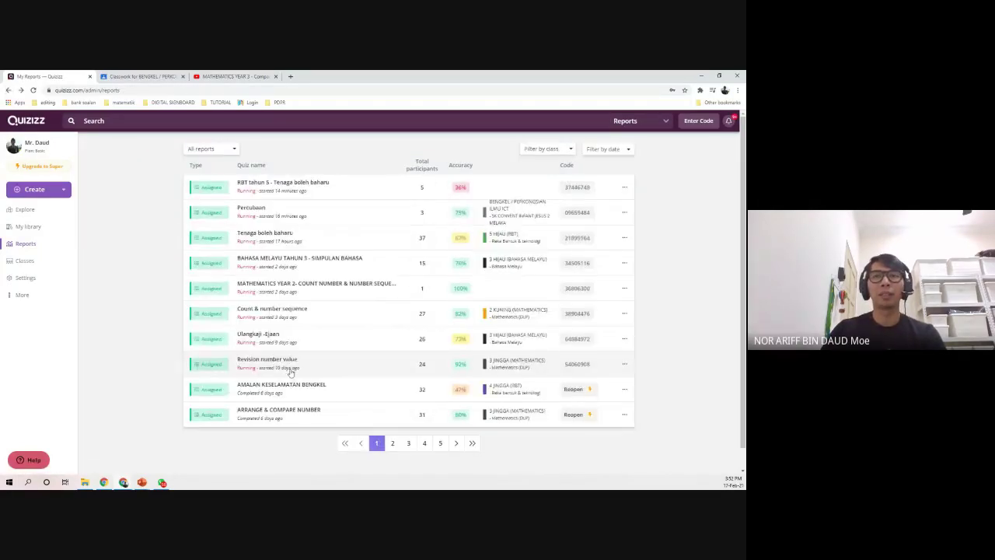
{"action": "left_click", "coordinate": [290, 372]}
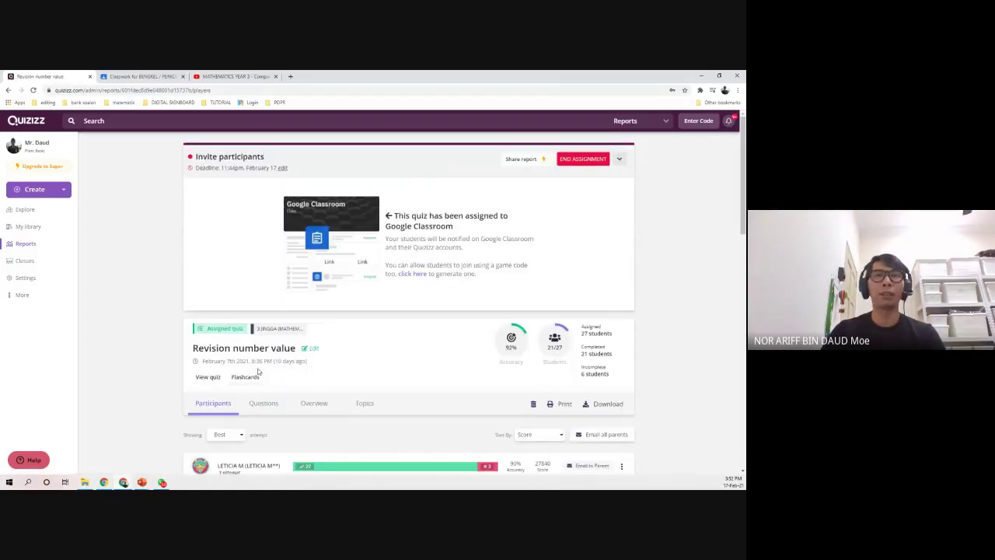
{"action": "scroll", "coordinate": [203, 365], "scroll_direction": "down", "scroll_amount": 5}
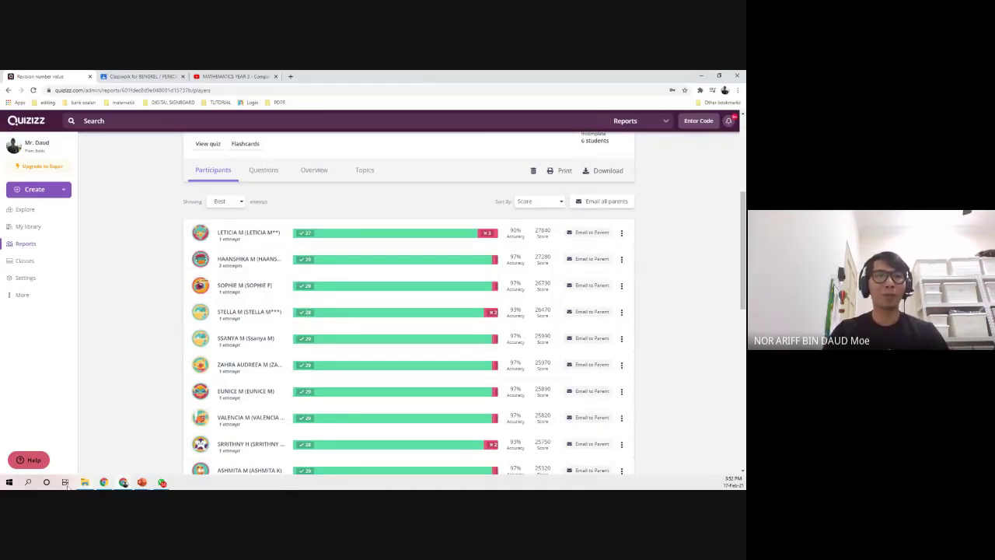
{"action": "left_click", "coordinate": [27, 481]}
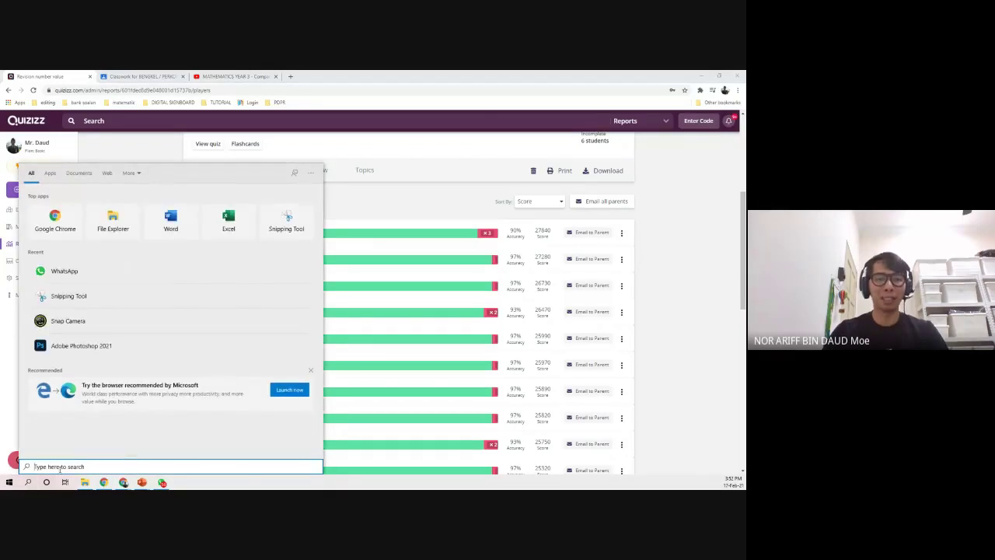
- Launch Snipping Tool via a 'SNIP' search and rectangular-snip the participant list
{"action": "type", "text": "SNIP"}
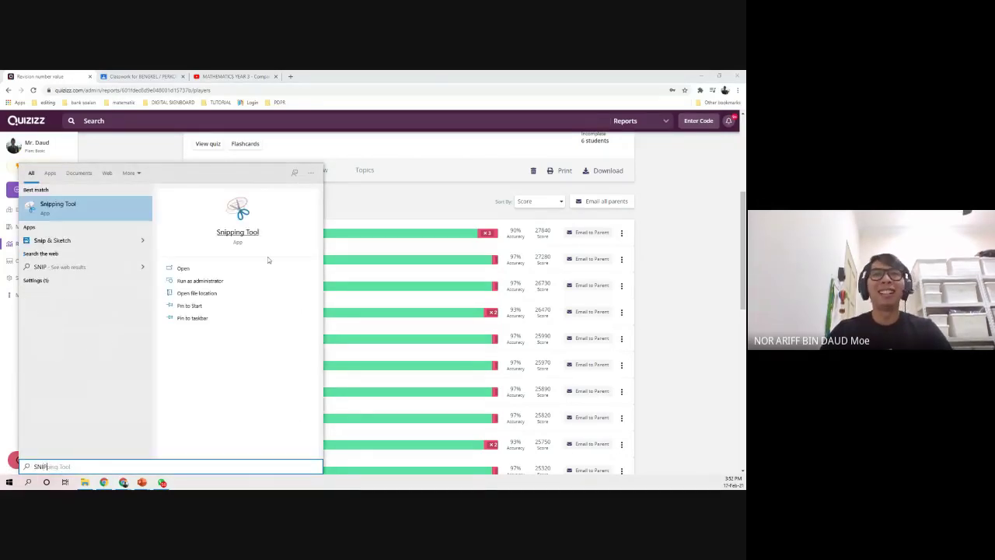
{"action": "left_click", "coordinate": [237, 232]}
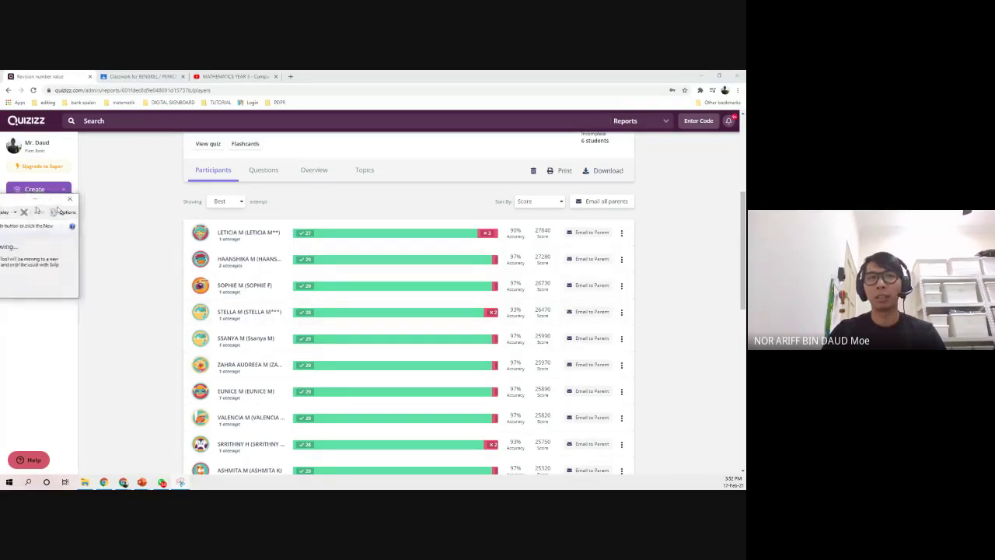
{"action": "left_click_drag", "start_coordinate": [6, 198], "coordinate": [289, 190]}
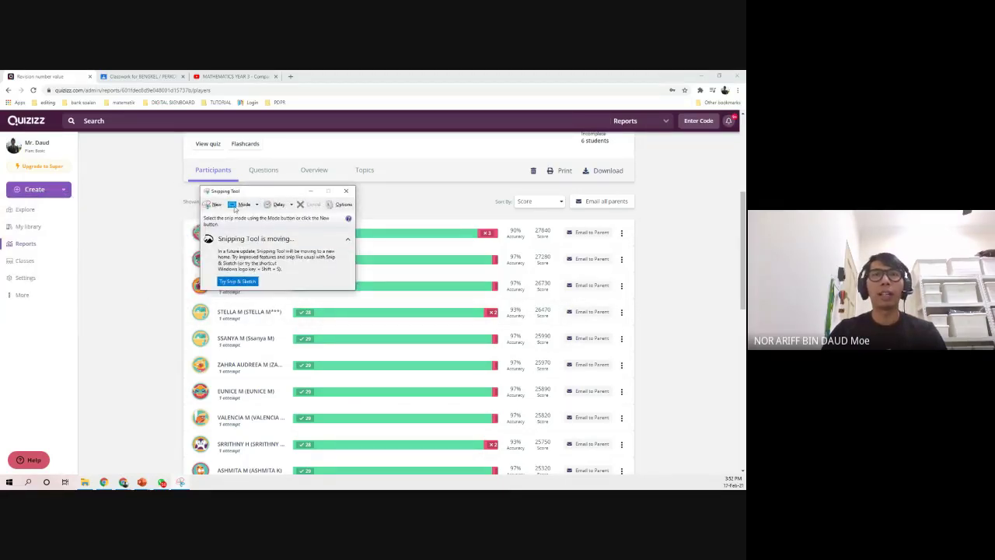
{"action": "left_click", "coordinate": [243, 203]}
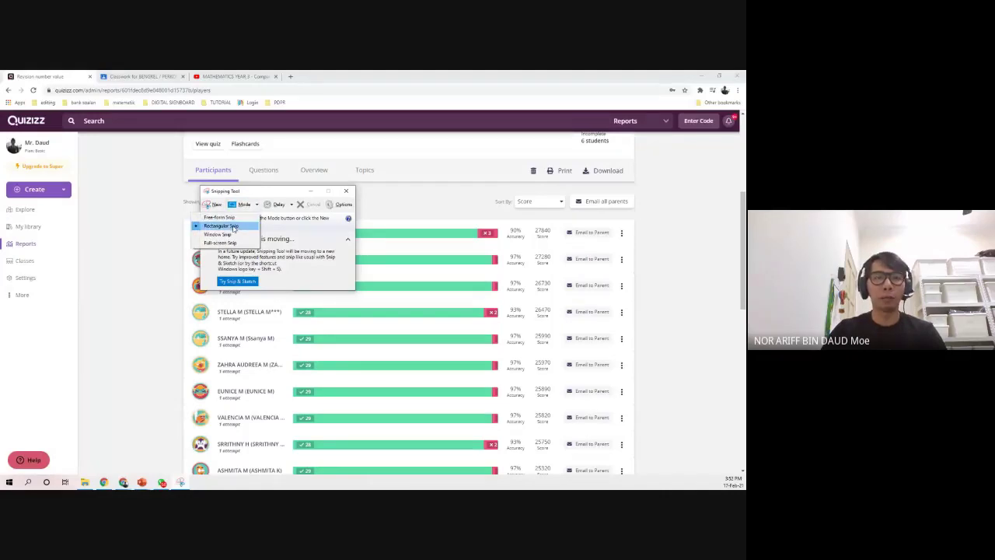
{"action": "left_click", "coordinate": [232, 227]}
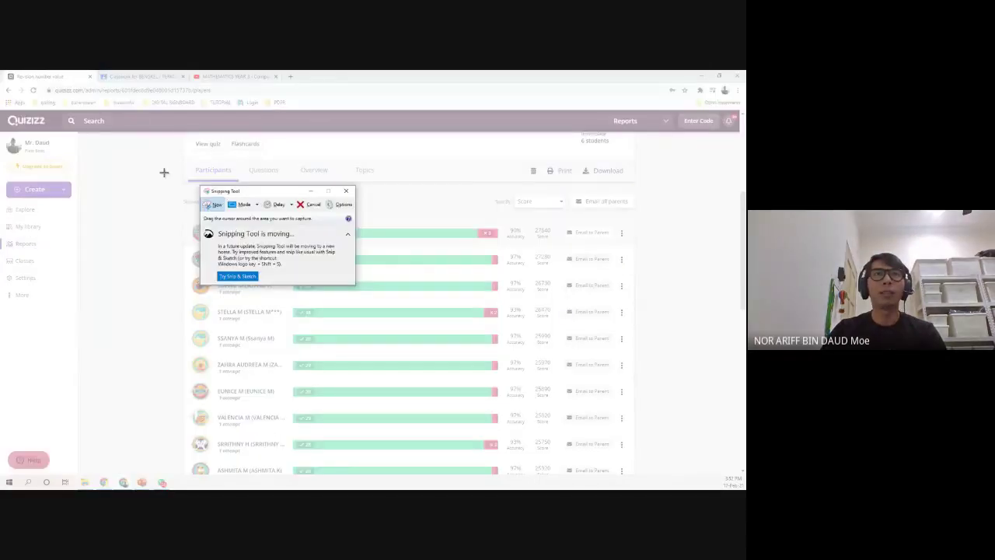
{"action": "left_click_drag", "start_coordinate": [177, 190], "coordinate": [639, 487]}
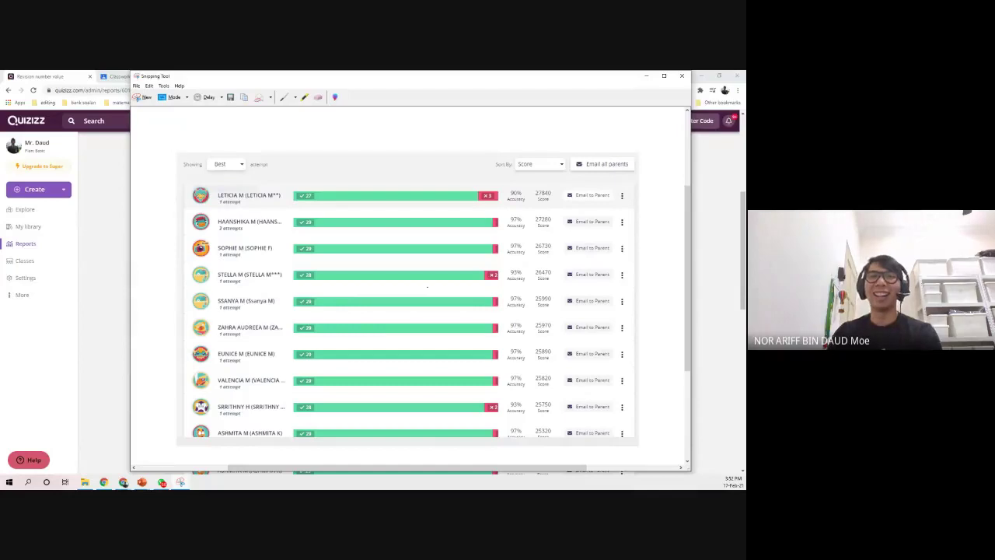
- Look over the participant snip, then close Snipping Tool choosing No to discard it
{"action": "scroll", "coordinate": [295, 249], "scroll_direction": "down", "scroll_amount": 1}
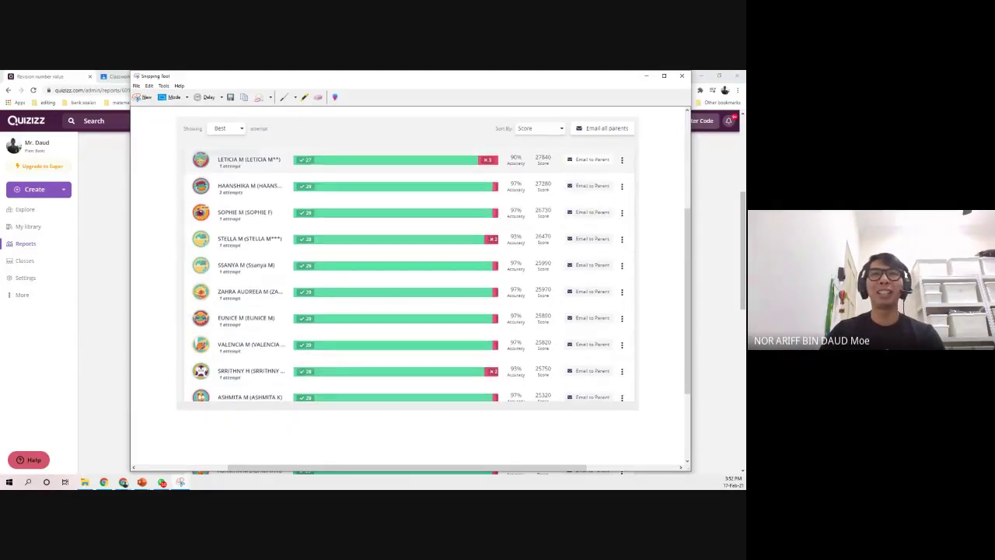
{"action": "scroll", "coordinate": [319, 303], "scroll_direction": "up", "scroll_amount": 1}
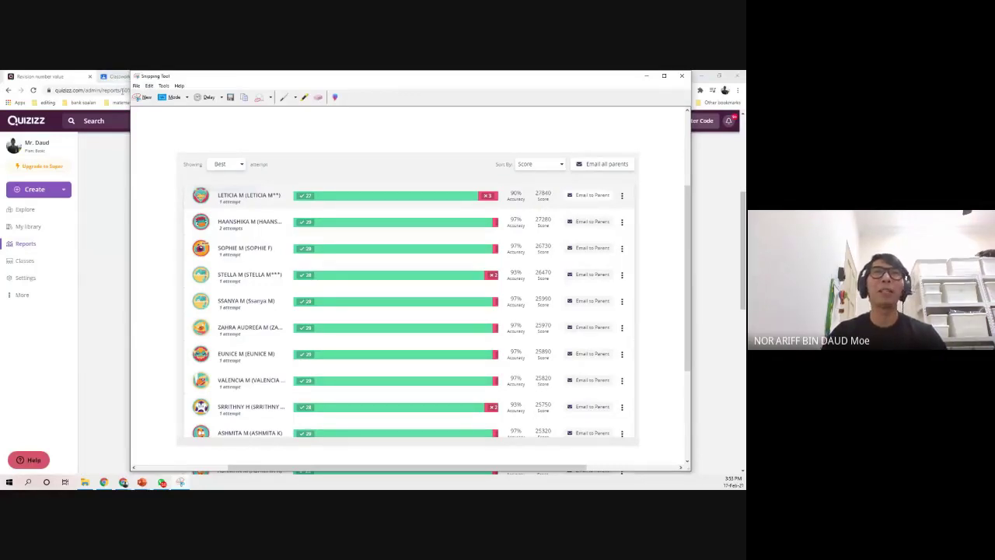
{"action": "left_click_drag", "start_coordinate": [156, 78], "coordinate": [159, 90]}
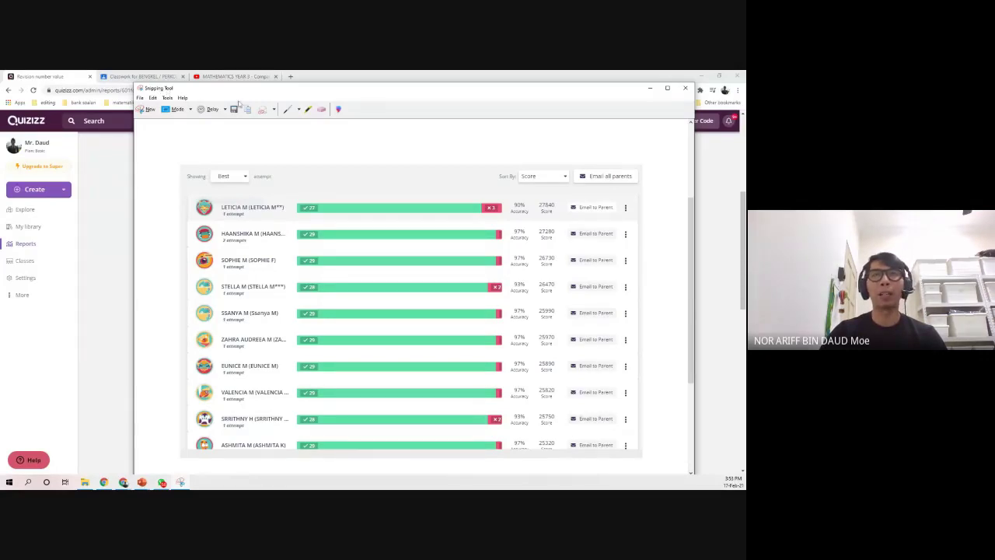
{"action": "left_click", "coordinate": [684, 89]}
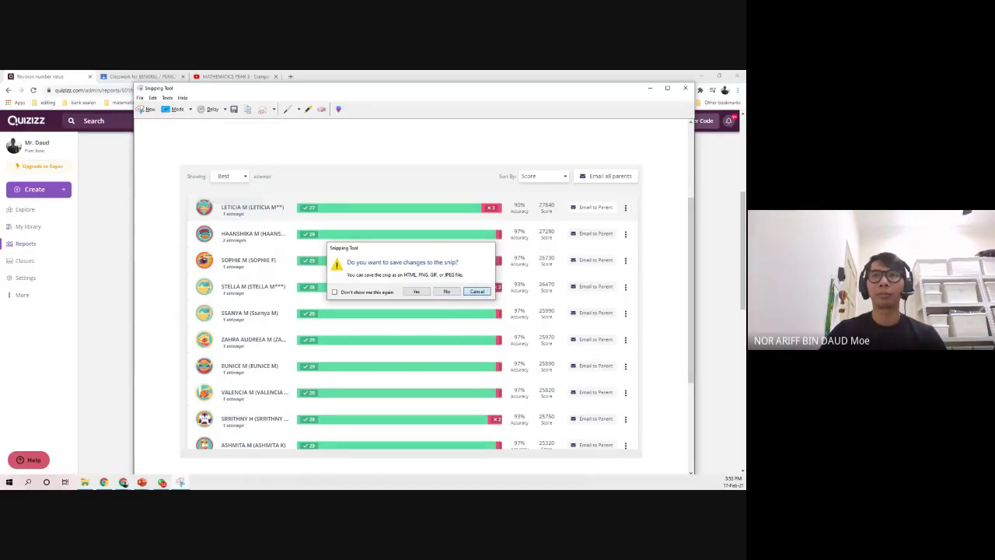
{"action": "left_click", "coordinate": [481, 293]}
{"action": "left_click", "coordinate": [689, 91]}
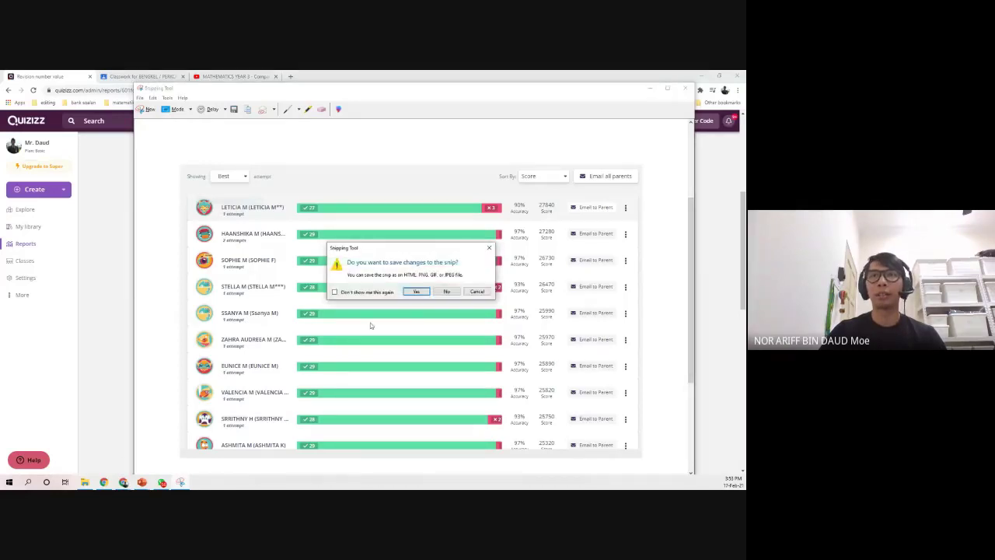
{"action": "left_click", "coordinate": [445, 292]}
- Sort the Revision number value participants by Accuracy
{"action": "scroll", "coordinate": [143, 338], "scroll_direction": "up", "scroll_amount": 3}
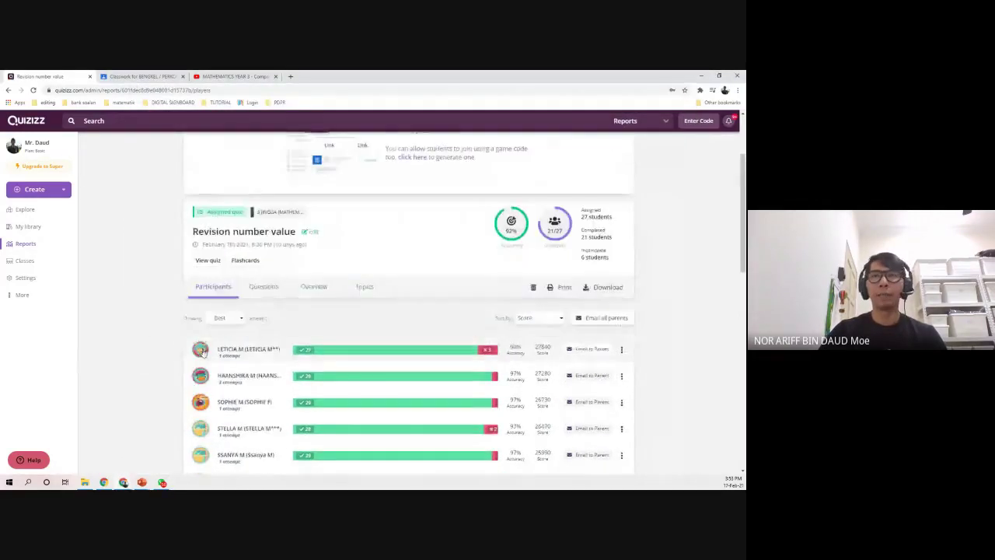
{"action": "scroll", "coordinate": [260, 272], "scroll_direction": "up", "scroll_amount": 2}
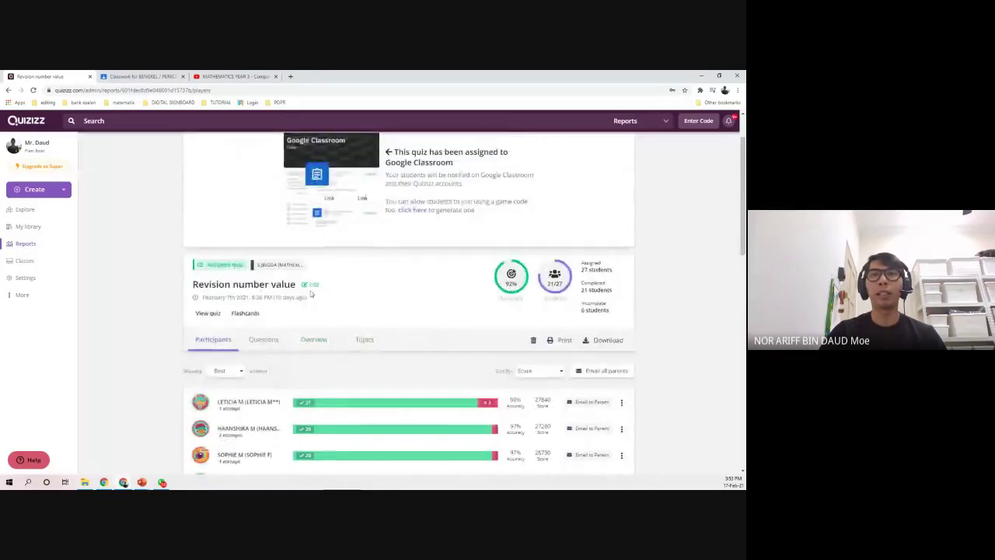
{"action": "scroll", "coordinate": [223, 350], "scroll_direction": "down", "scroll_amount": 3}
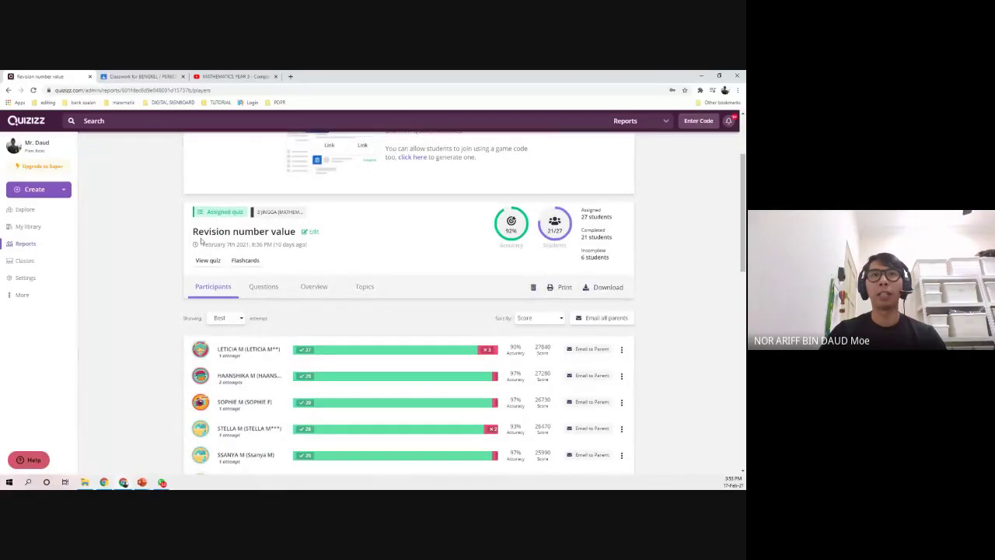
{"action": "scroll", "coordinate": [133, 350], "scroll_direction": "down", "scroll_amount": 2}
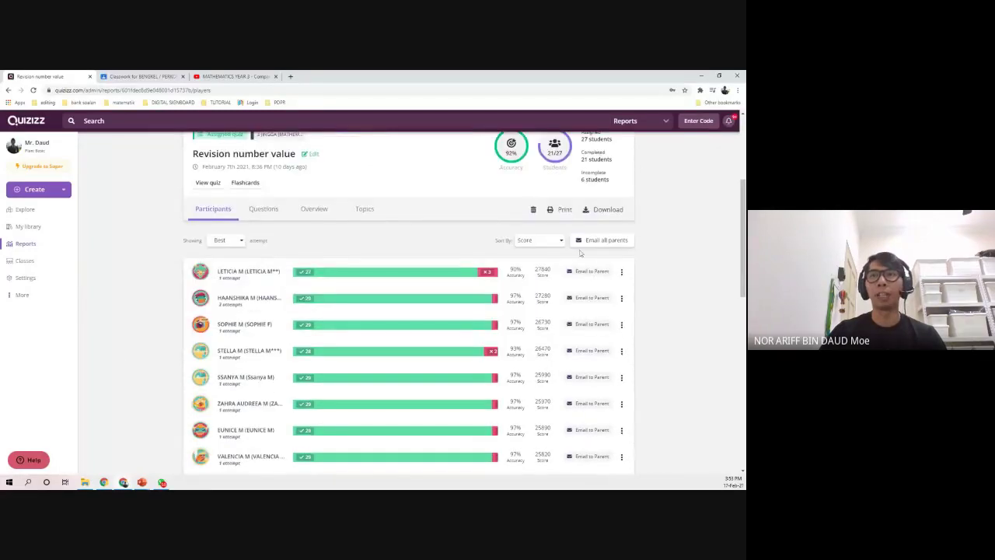
{"action": "left_click", "coordinate": [551, 242]}
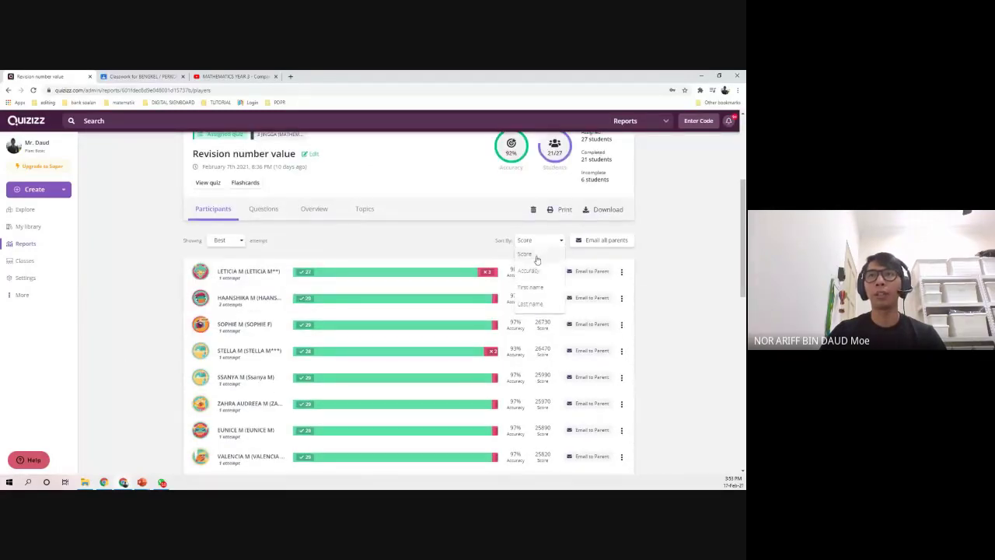
{"action": "left_click", "coordinate": [536, 269]}
- Scroll through the accuracy-sorted participants, then go to My library
{"action": "scroll", "coordinate": [160, 304], "scroll_direction": "down", "scroll_amount": 2}
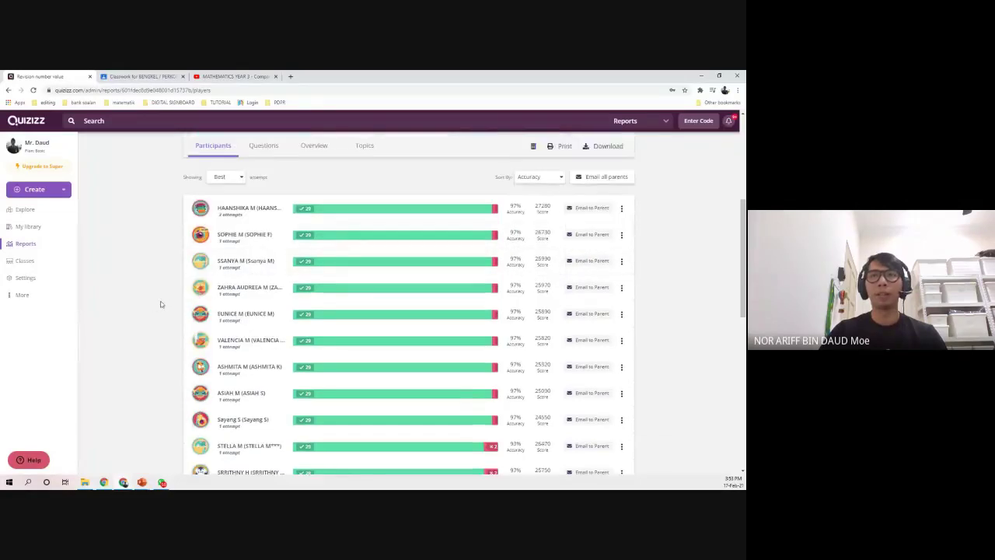
{"action": "scroll", "coordinate": [426, 422], "scroll_direction": "down", "scroll_amount": 5}
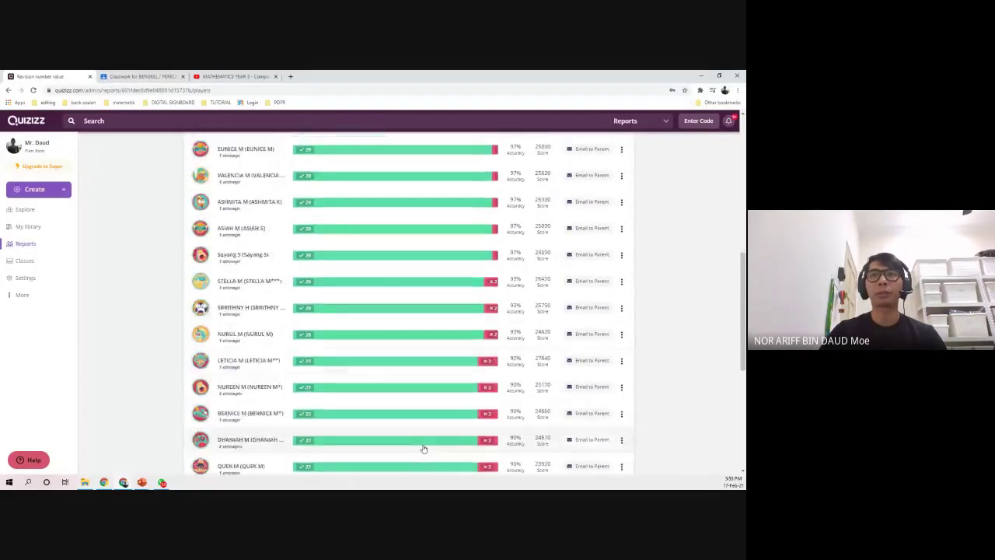
{"action": "scroll", "coordinate": [419, 447], "scroll_direction": "down", "scroll_amount": 3}
{"action": "scroll", "coordinate": [412, 435], "scroll_direction": "up", "scroll_amount": 10}
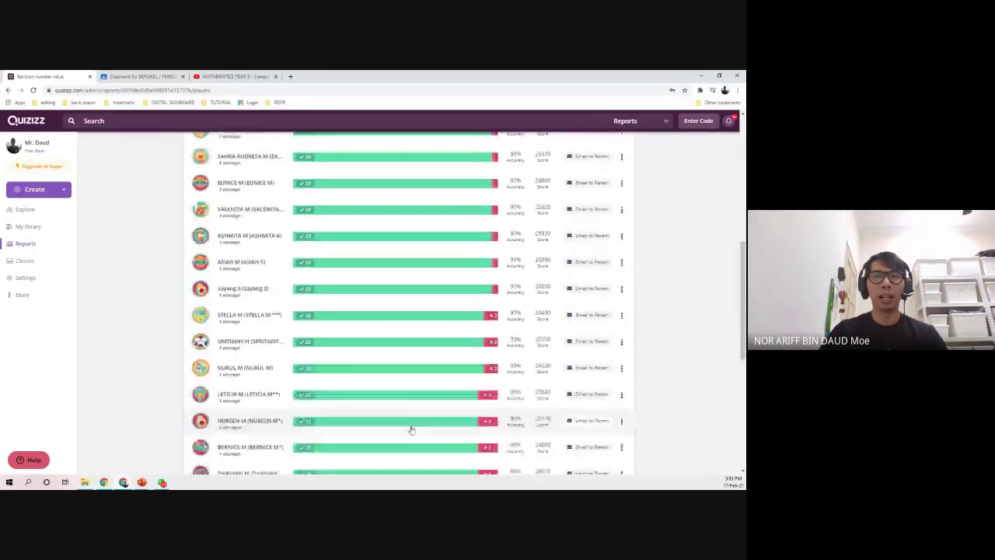
{"action": "scroll", "coordinate": [411, 420], "scroll_direction": "up", "scroll_amount": 4}
{"action": "scroll", "coordinate": [124, 397], "scroll_direction": "down", "scroll_amount": 3}
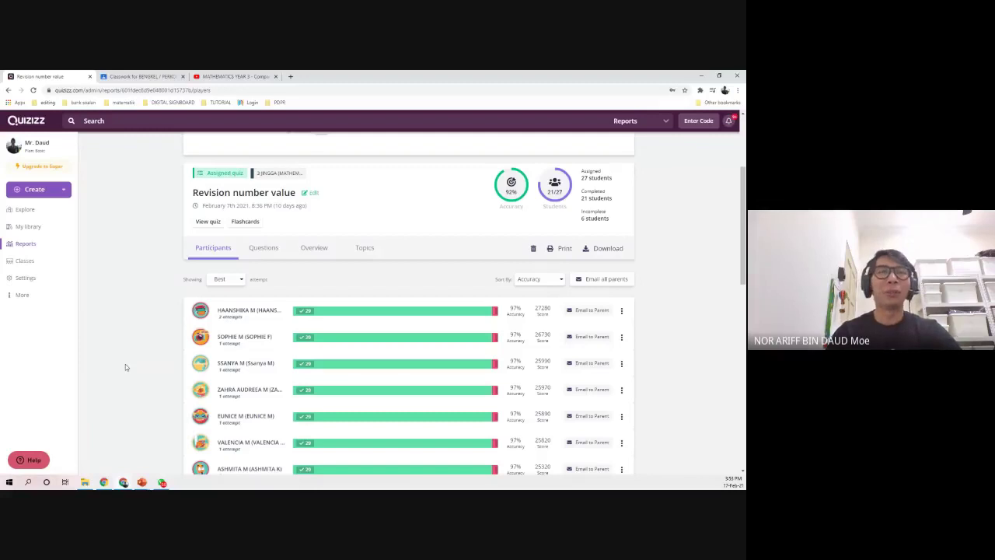
{"action": "scroll", "coordinate": [124, 283], "scroll_direction": "down", "scroll_amount": 1}
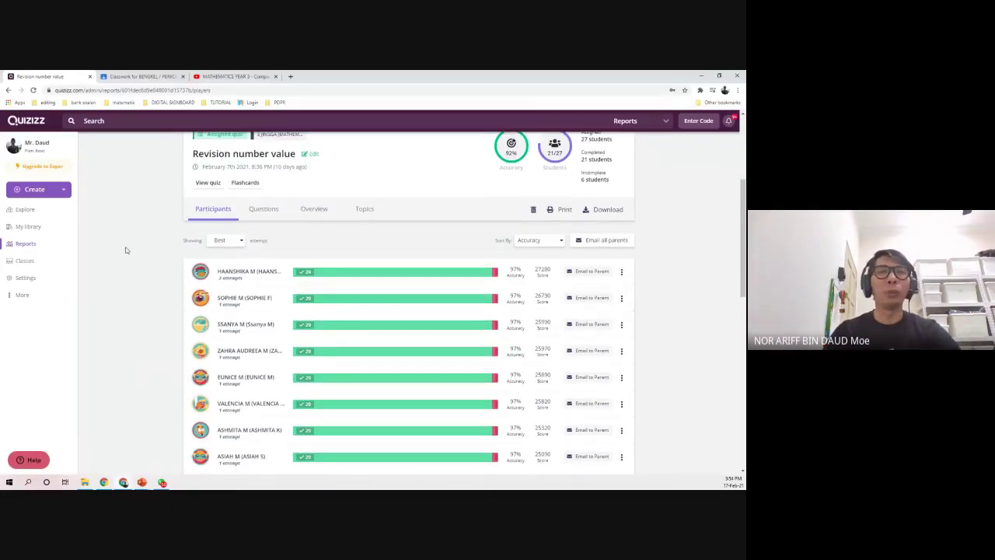
{"action": "scroll", "coordinate": [136, 241], "scroll_direction": "up", "scroll_amount": 5}
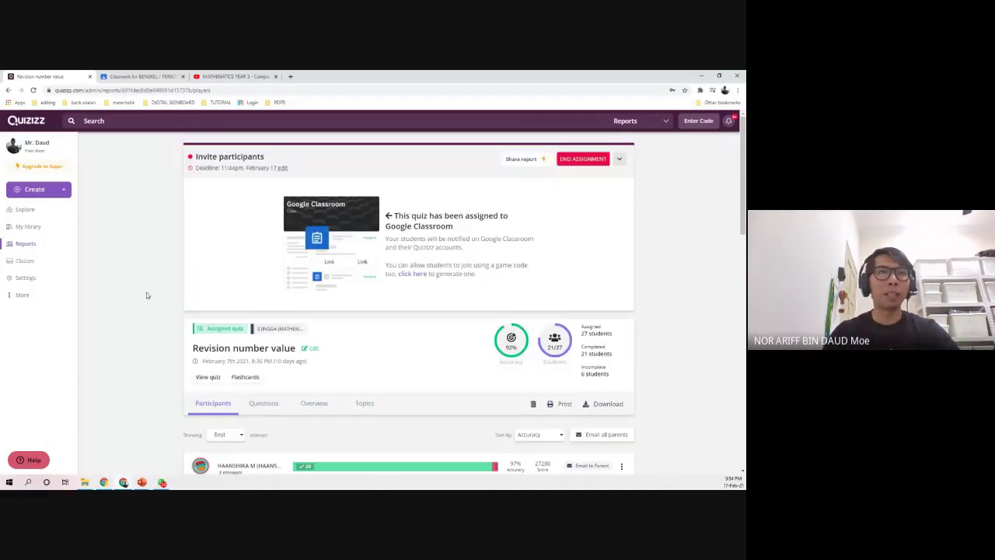
{"action": "scroll", "coordinate": [147, 293], "scroll_direction": "down", "scroll_amount": 1}
{"action": "left_click", "coordinate": [54, 227]}
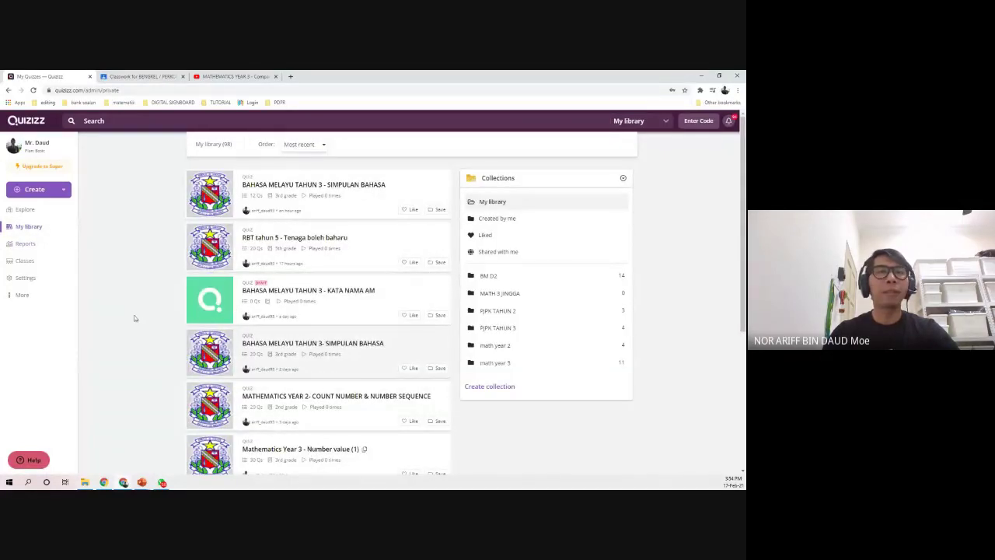
- Search the Explore library for 'BAHASA MELAYU TAHUN 3'
{"action": "left_click", "coordinate": [26, 209]}
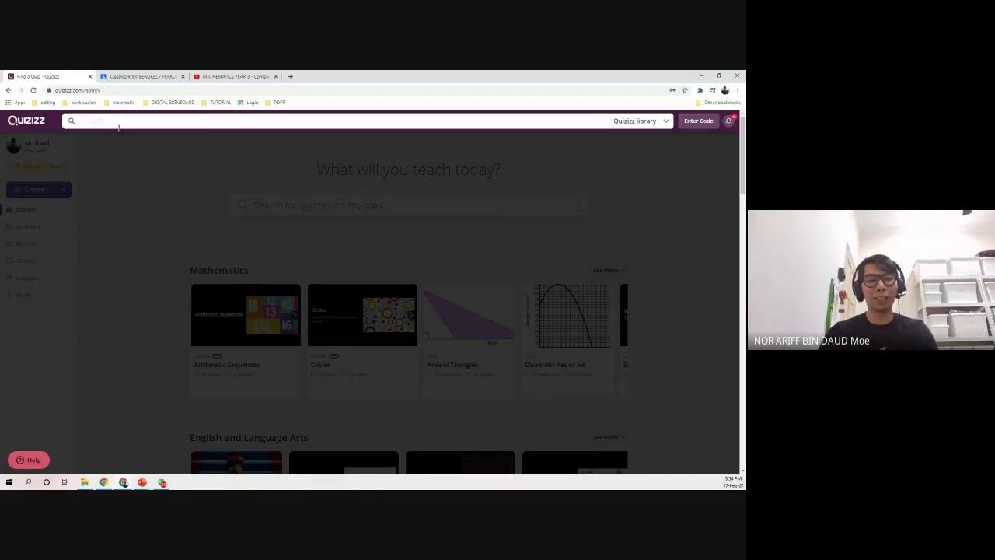
{"action": "type", "text": "AHASA M"}
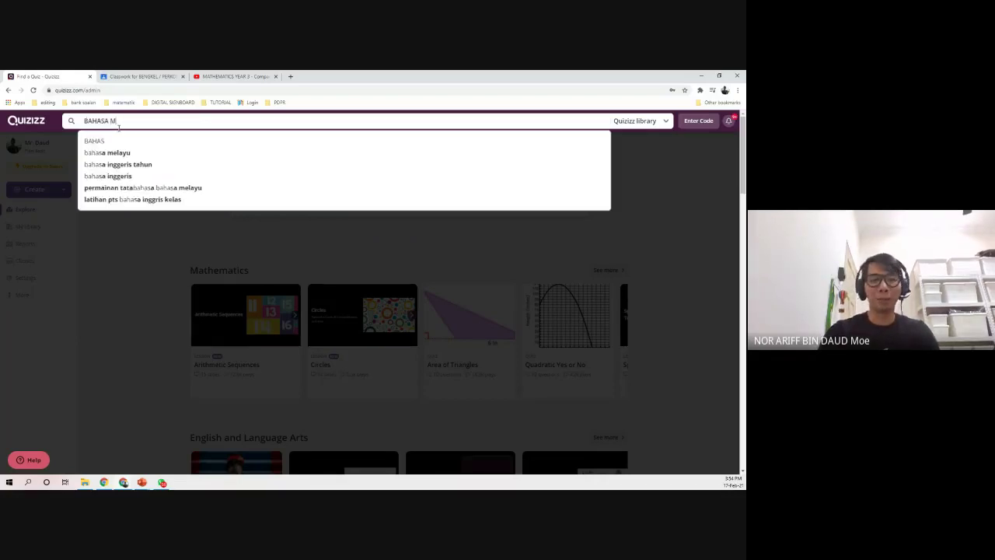
{"action": "type", "text": "ELAYU TAHUN 3"}
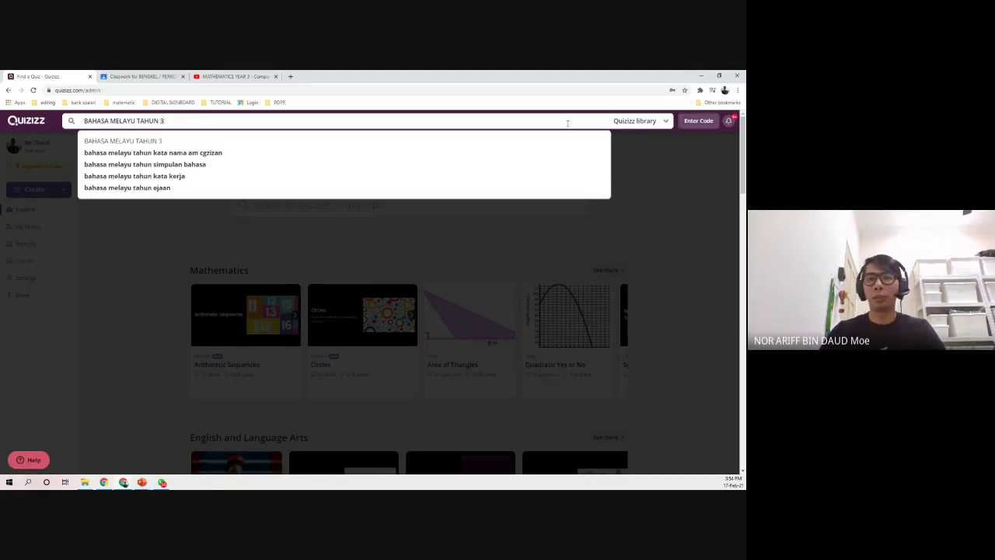
{"action": "key", "text": "Return"}
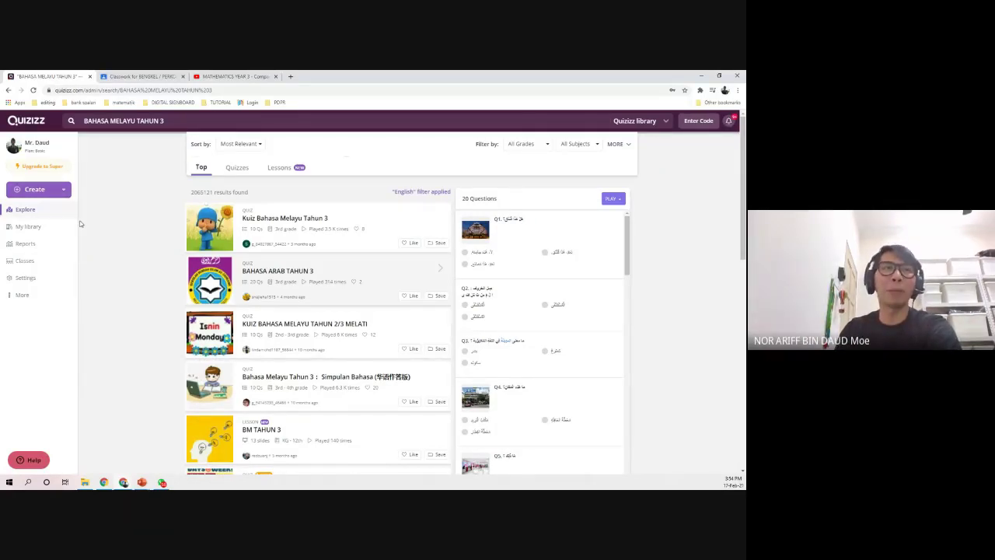
- Edit BAHASA MELAYU TAHUN 3 - SIMPULAN BAHASA and select 'SIMPULAN BAHASA' in Teleport's search
{"action": "left_click", "coordinate": [28, 226]}
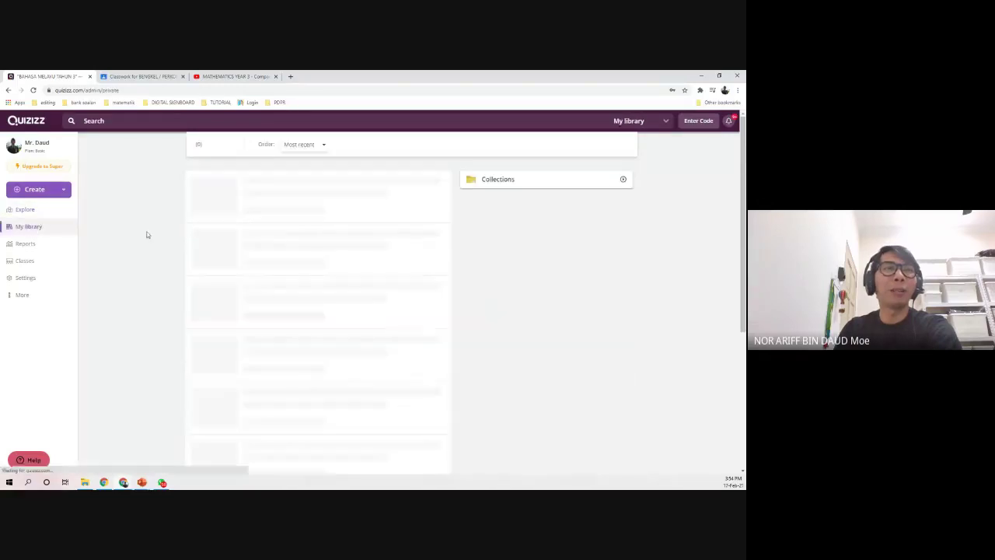
{"action": "left_click", "coordinate": [398, 194]}
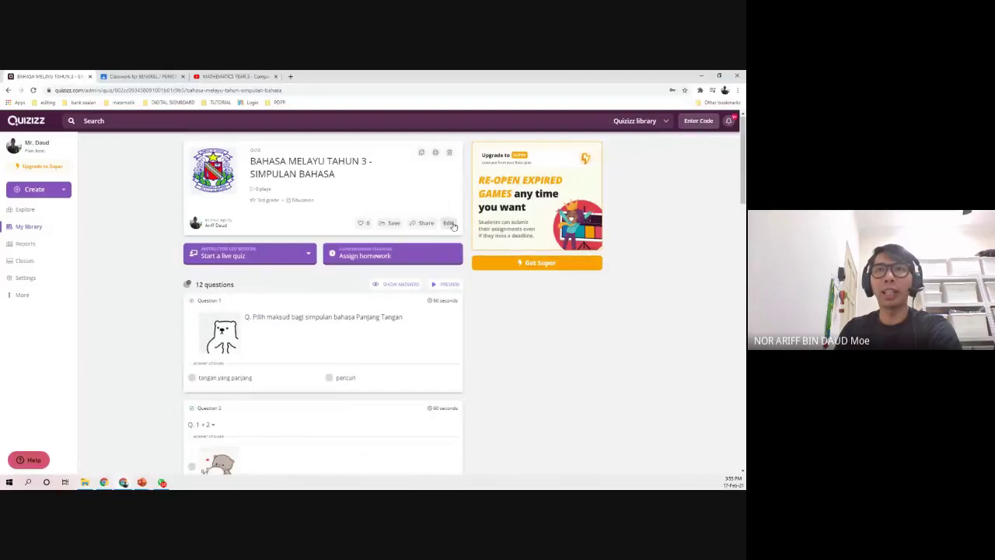
{"action": "left_click", "coordinate": [452, 227]}
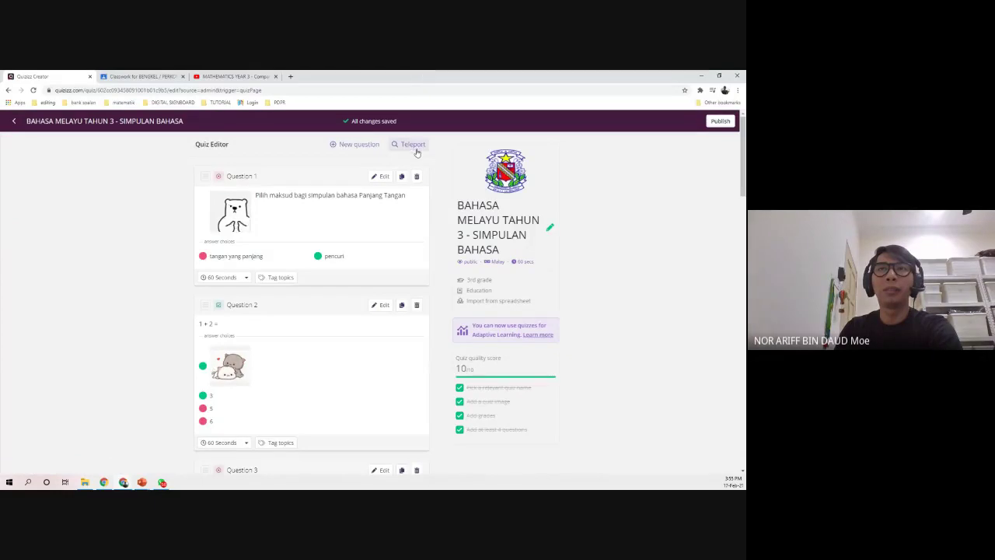
{"action": "left_click", "coordinate": [410, 144]}
{"action": "left_click_drag", "start_coordinate": [439, 122], "coordinate": [352, 124]}
- Teleport-search 'BAHASA MELAYU TAHUN 3' and preview the fourth result's questions
{"action": "key", "text": "BackSpace"}
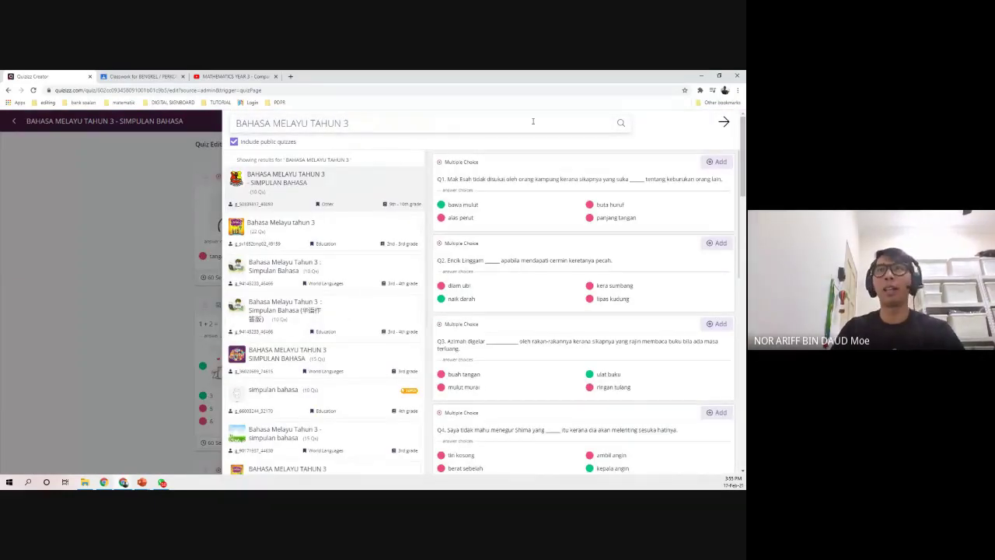
{"action": "left_click", "coordinate": [621, 126]}
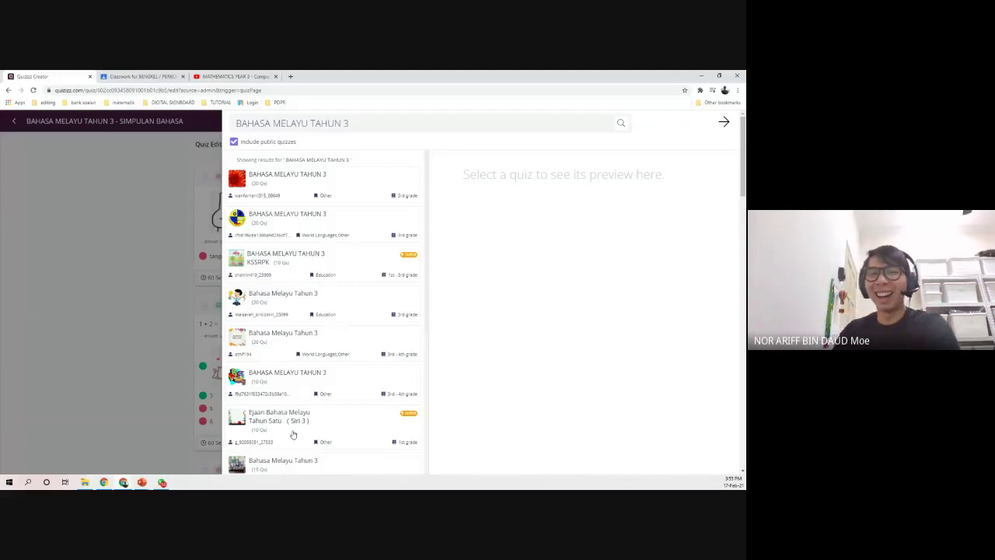
{"action": "left_click", "coordinate": [386, 309]}
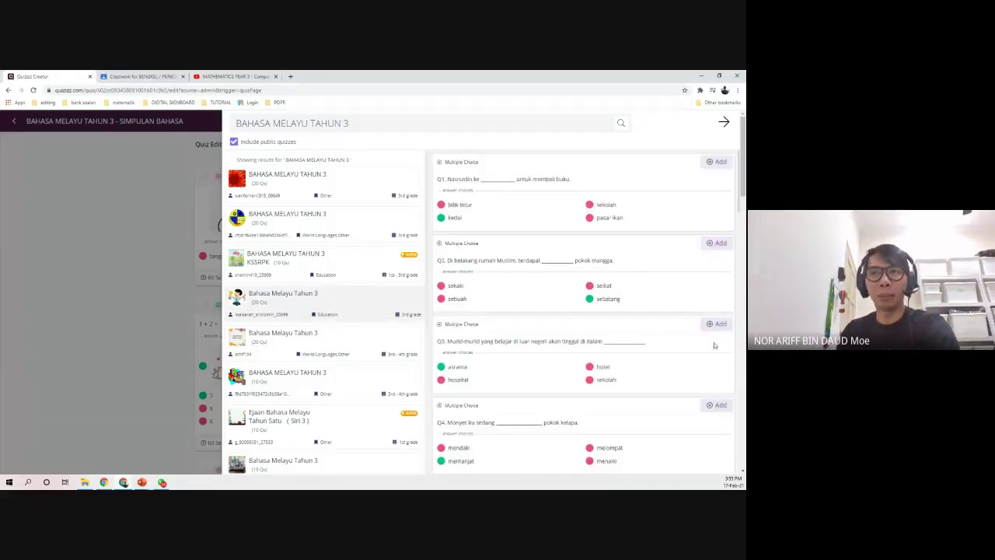
{"action": "scroll", "coordinate": [323, 324], "scroll_direction": "down", "scroll_amount": 2}
{"action": "scroll", "coordinate": [323, 324], "scroll_direction": "up", "scroll_amount": 2}
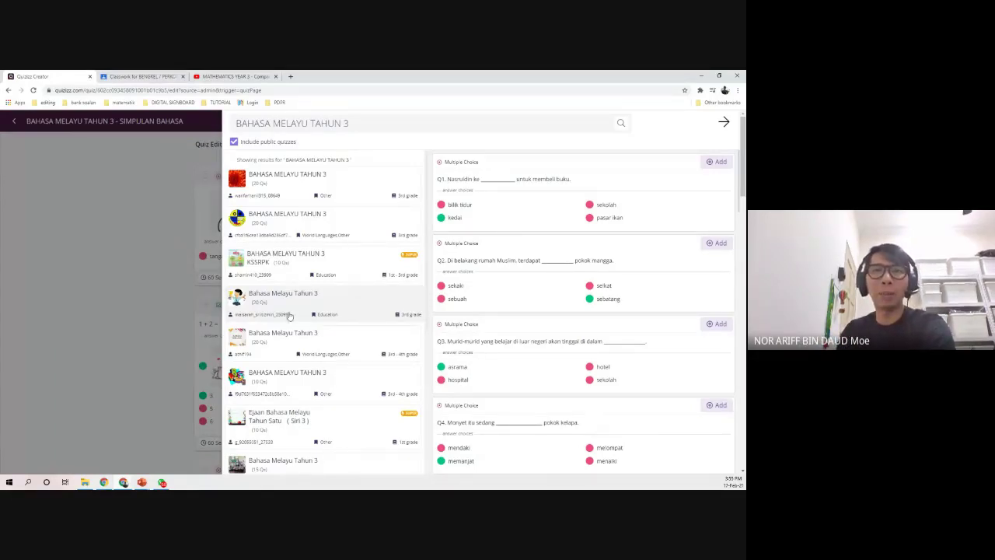
- Search Teleport for 'BAHASA MELAYU TAHUN 6', then close the panel
{"action": "left_click", "coordinate": [361, 120]}
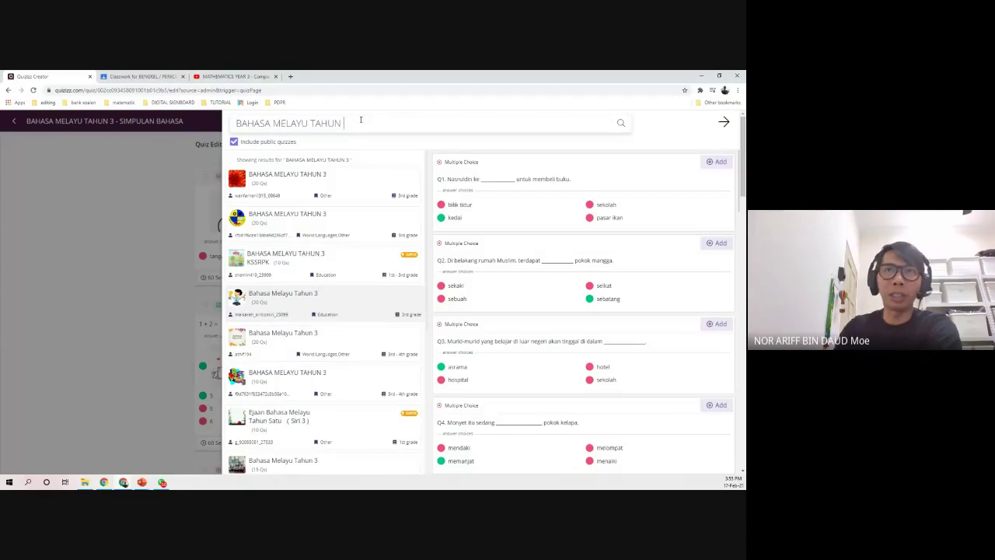
{"action": "left_click", "coordinate": [619, 123]}
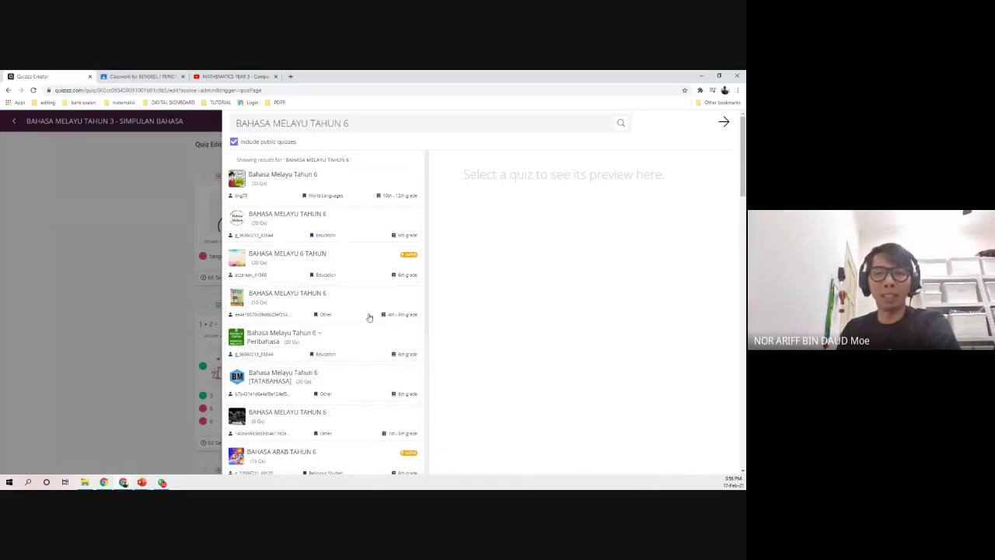
{"action": "left_click", "coordinate": [152, 272]}
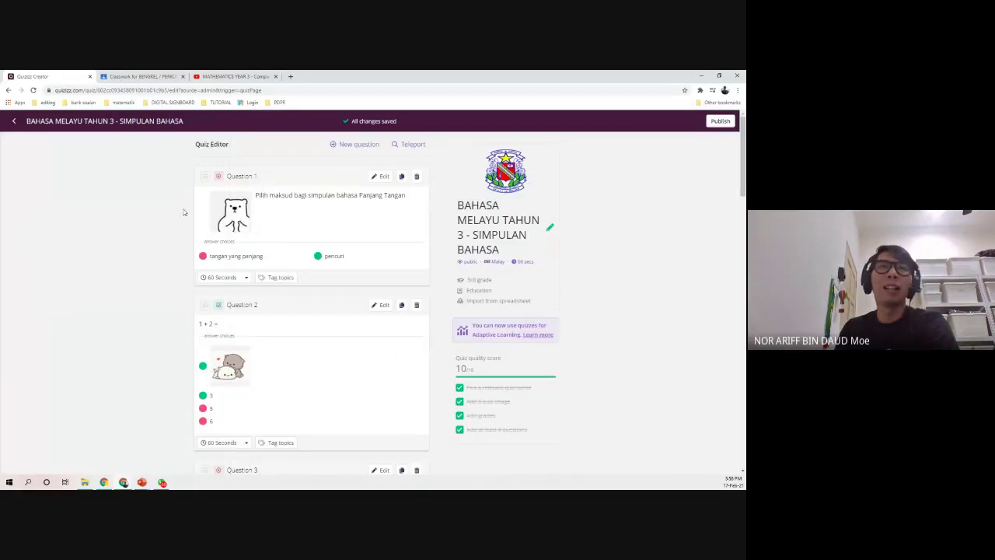
- Import Google Classroom classes into Classes and view the BENGKEL / PERKONGSIAN ILMU ICT roster
{"action": "left_click", "coordinate": [14, 123]}
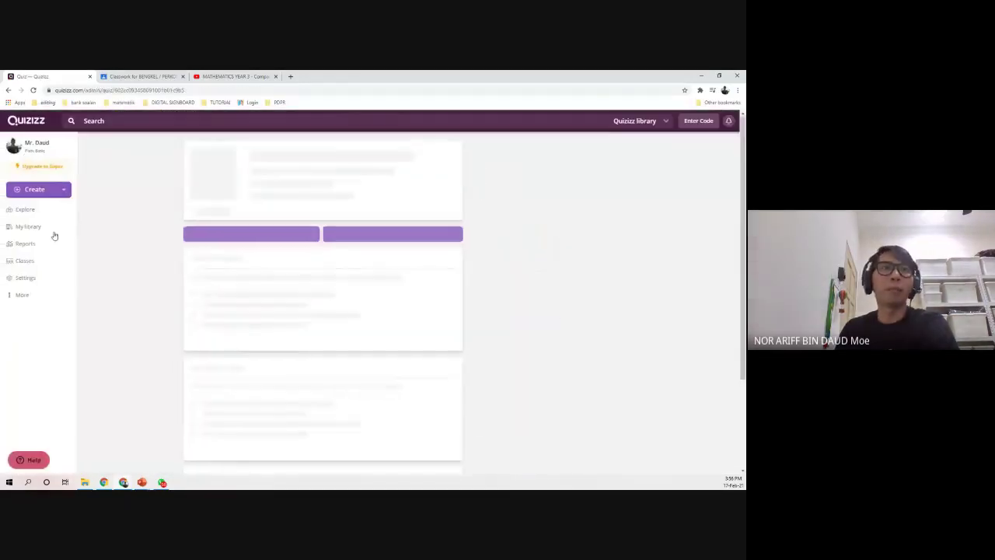
{"action": "left_click", "coordinate": [30, 260]}
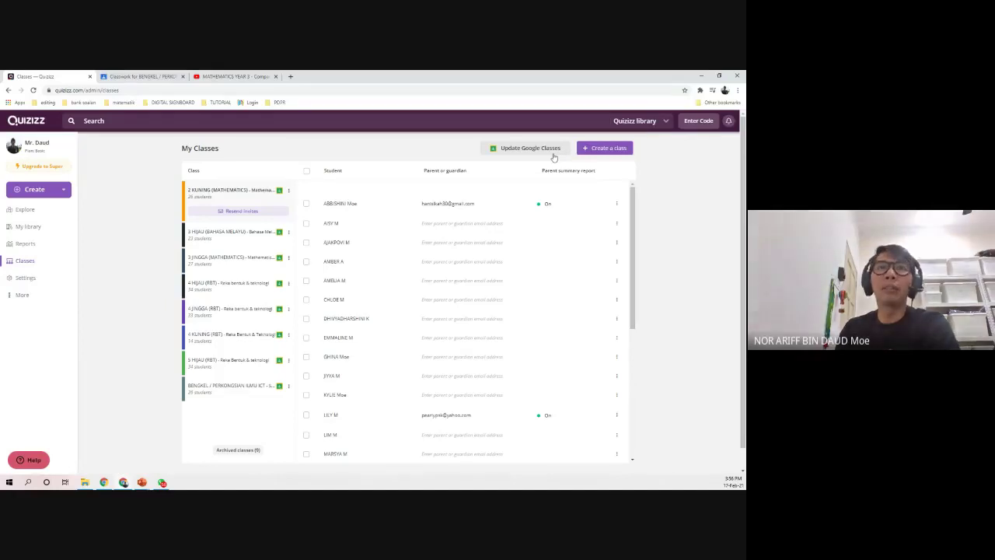
{"action": "left_click", "coordinate": [553, 155]}
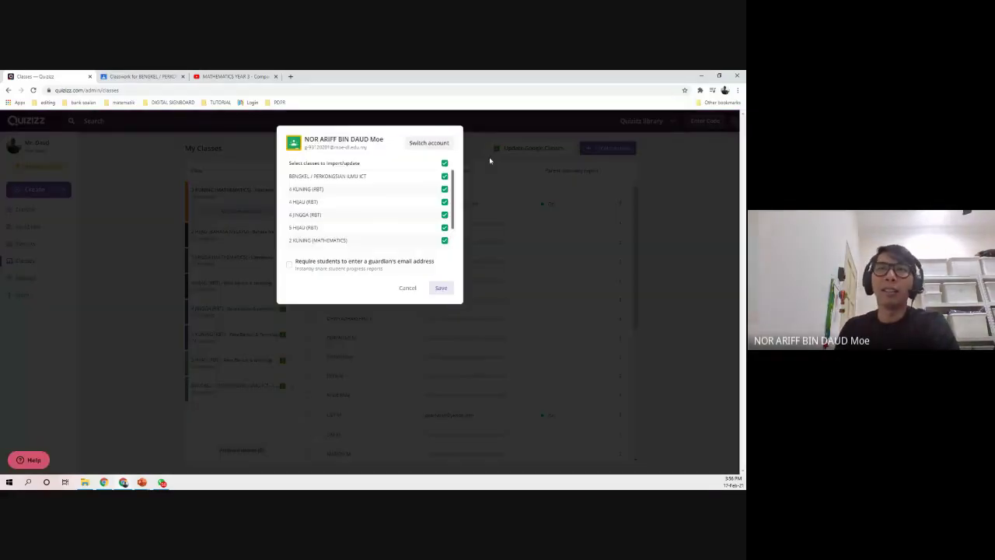
{"action": "left_click", "coordinate": [440, 288]}
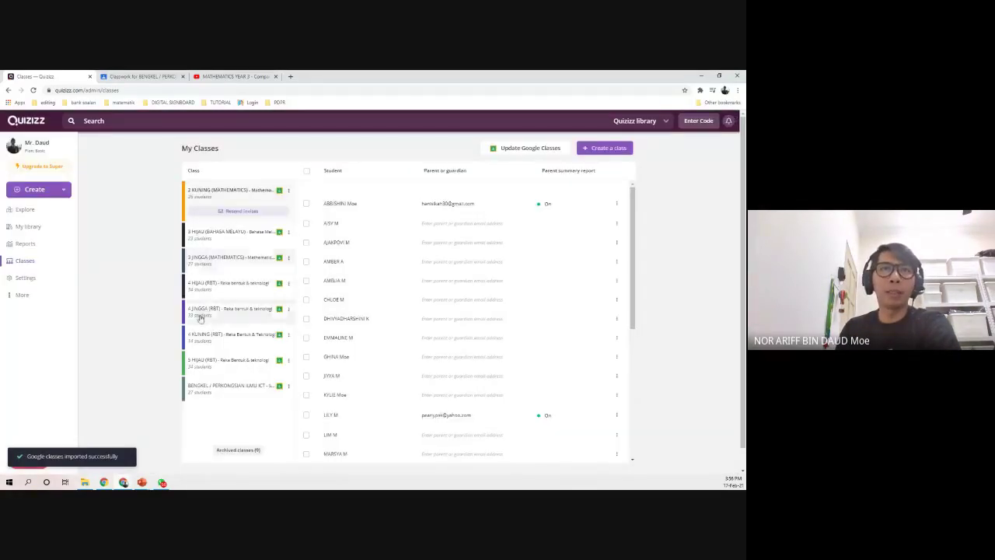
{"action": "left_click", "coordinate": [208, 387]}
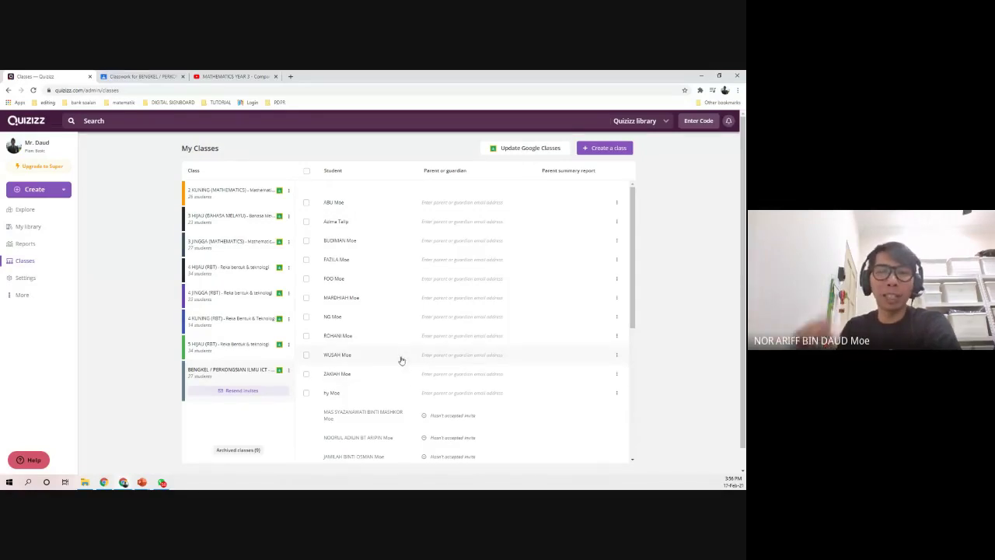
- Reopen and dismiss the Google Classroom import dialog, then scroll the class roster
{"action": "left_click", "coordinate": [522, 152]}
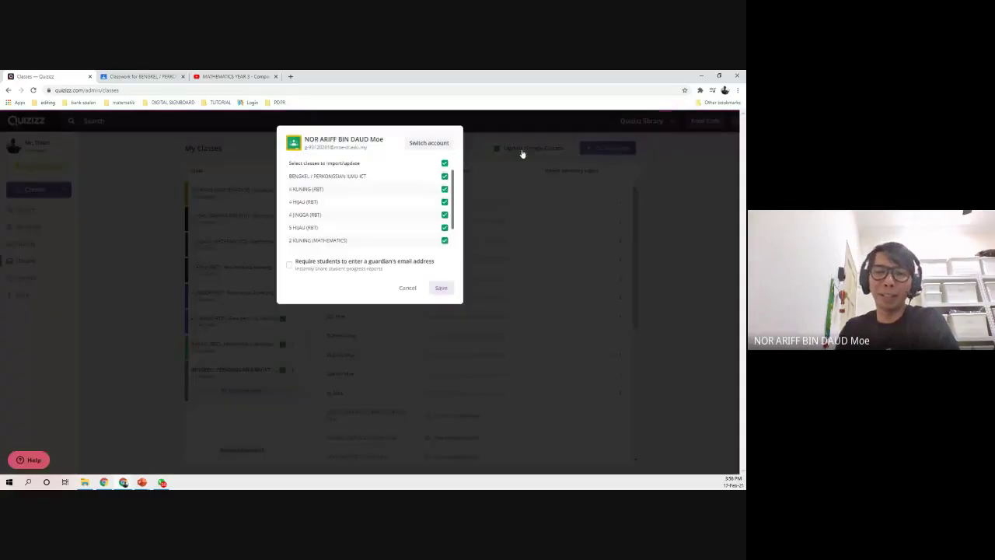
{"action": "left_click", "coordinate": [407, 287]}
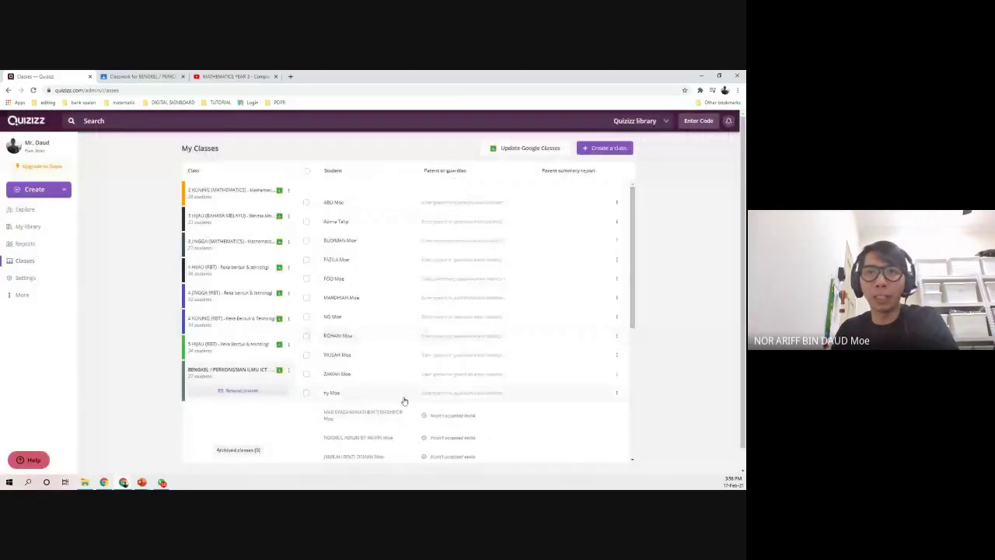
{"action": "scroll", "coordinate": [404, 399], "scroll_direction": "down", "scroll_amount": 5}
{"action": "scroll", "coordinate": [445, 404], "scroll_direction": "up", "scroll_amount": 10}
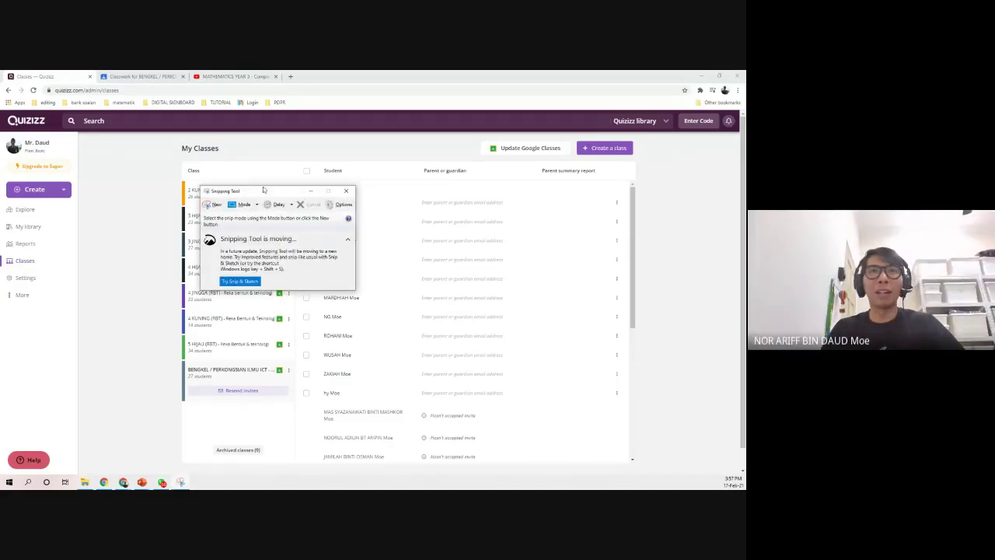
- Switch Snipping Tool to Window Snip mode, keeping its window moved aside
{"action": "left_click_drag", "start_coordinate": [264, 194], "coordinate": [0, 218]}
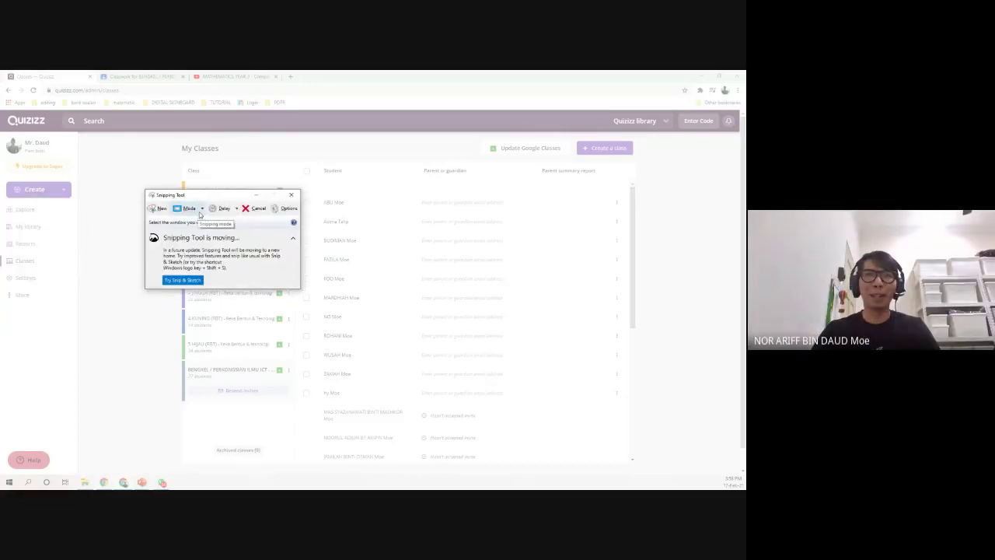
{"action": "left_click", "coordinate": [201, 209]}
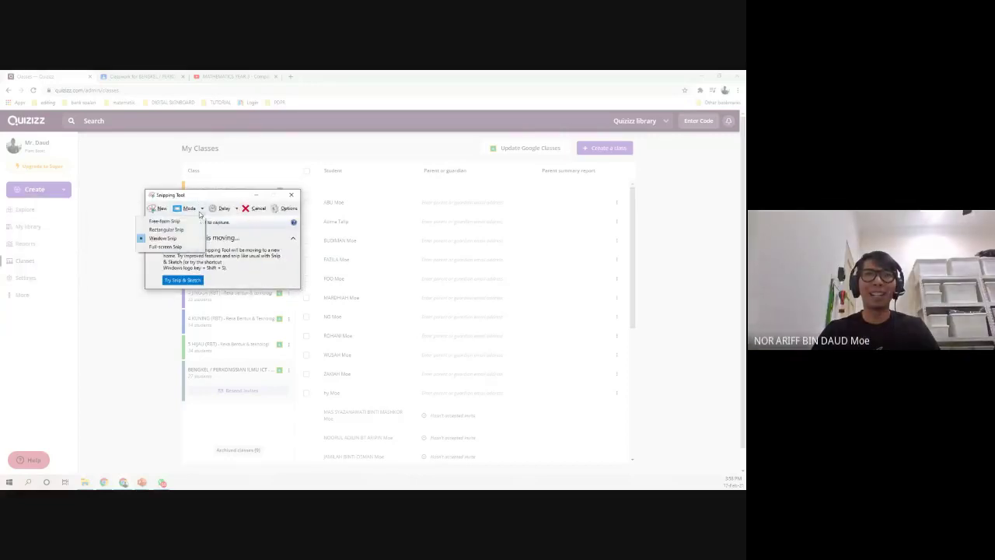
{"action": "left_click", "coordinate": [169, 237]}
{"action": "left_click_drag", "start_coordinate": [202, 200], "coordinate": [0, 212]}
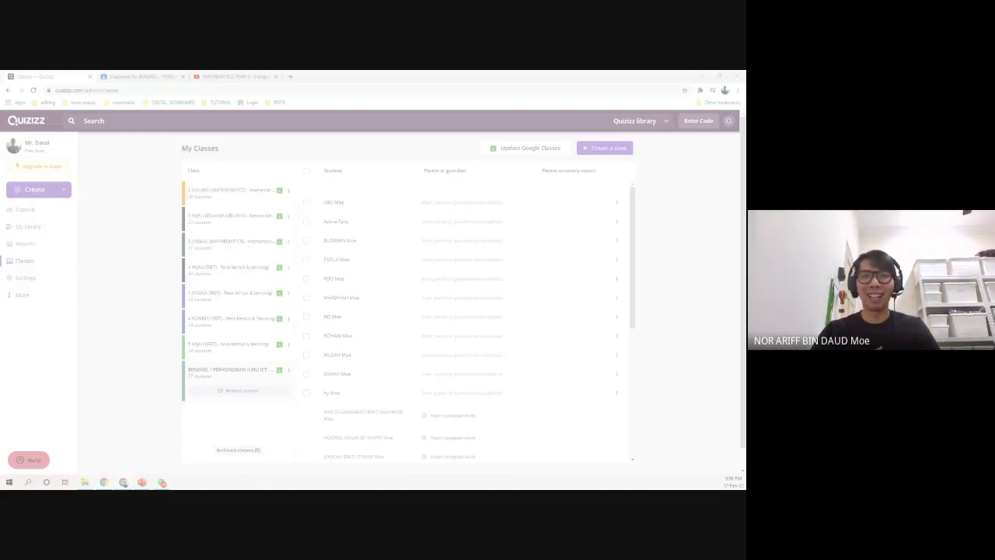